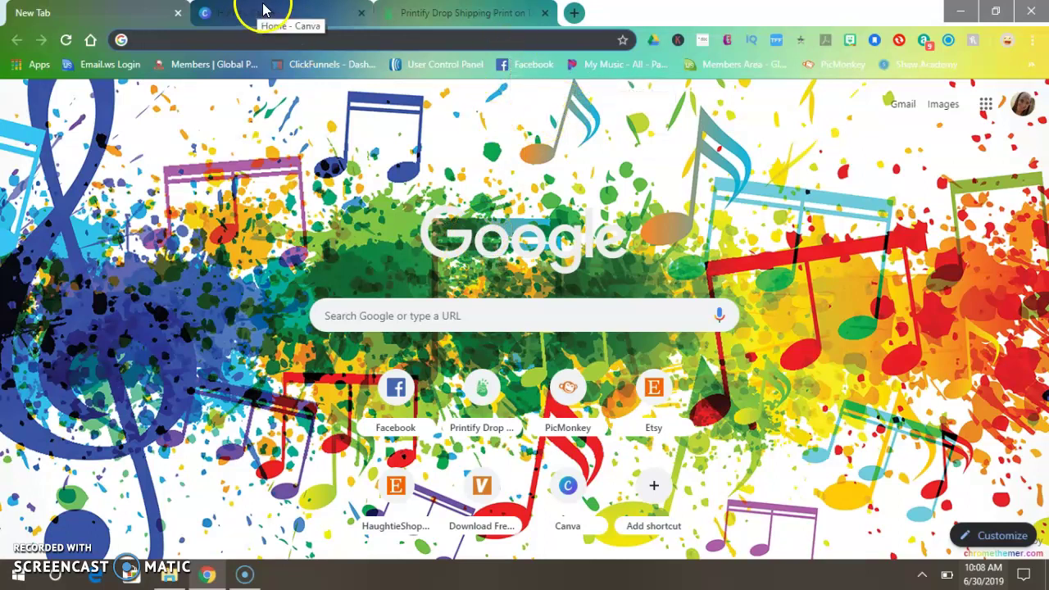
# - Switch to Printify and browse the product catalogue
pyautogui.click(449, 24)
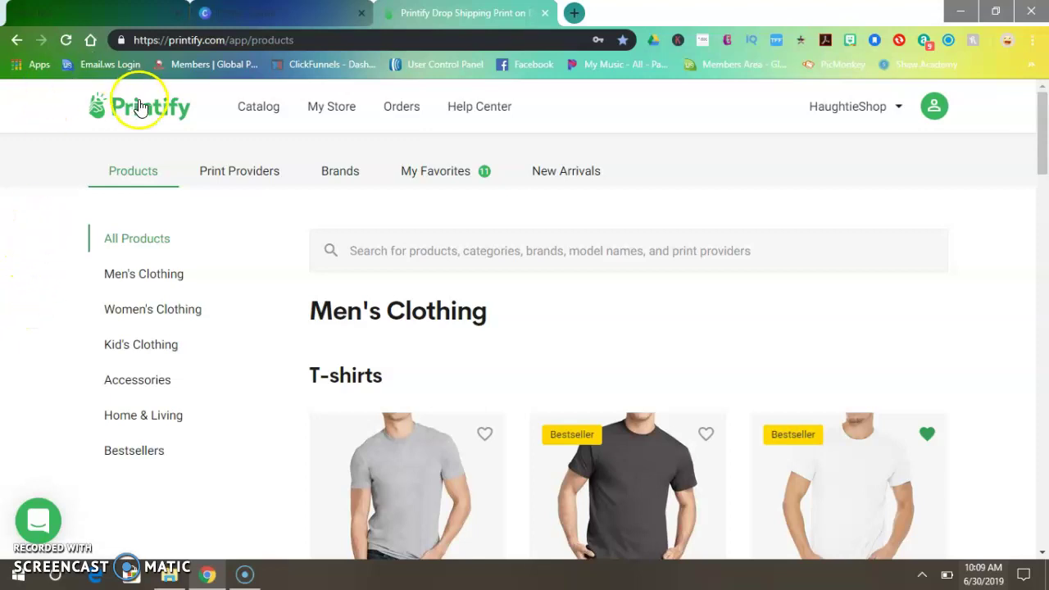
pyautogui.scroll(-2, 277, 237)
pyautogui.scroll(-4, 293, 230)
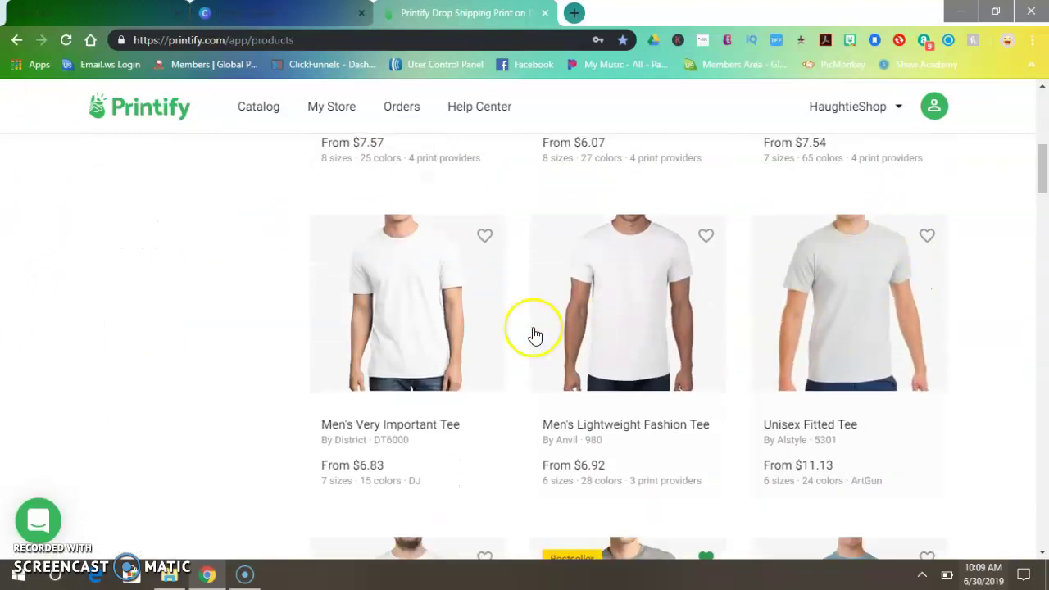
pyautogui.scroll(-3, 586, 281)
pyautogui.scroll(-4, 586, 309)
pyautogui.scroll(6, 586, 363)
pyautogui.scroll(7, 584, 367)
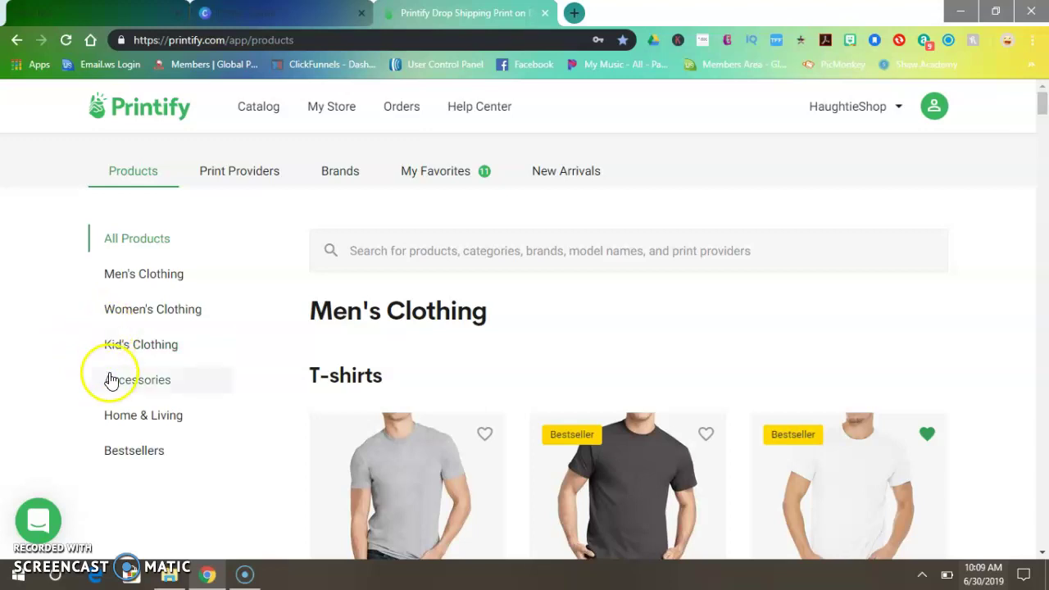
pyautogui.click(144, 345)
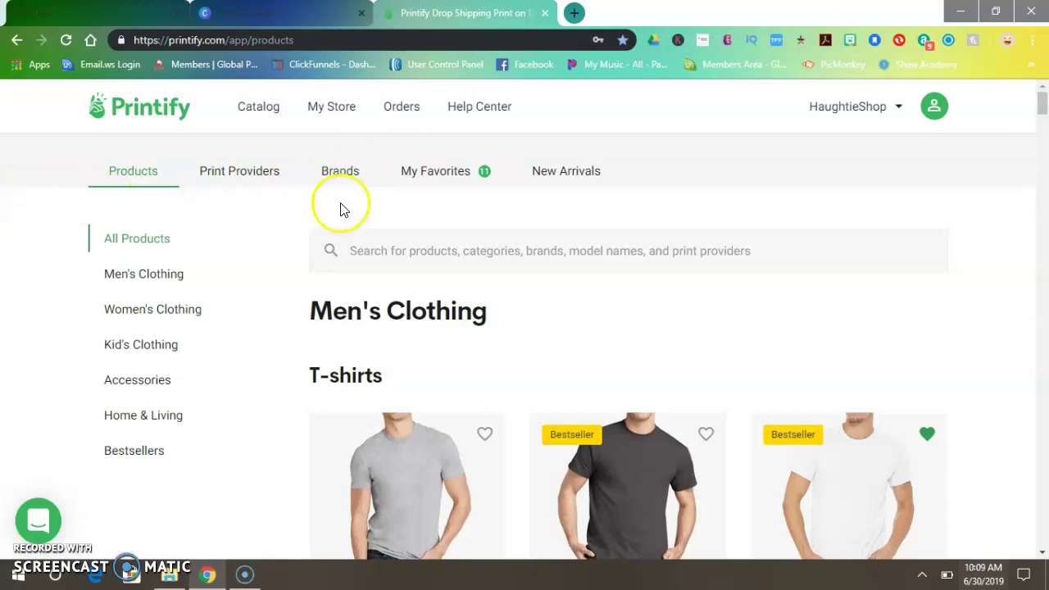
pyautogui.scroll(-1, 342, 208)
pyautogui.scroll(-1, 341, 208)
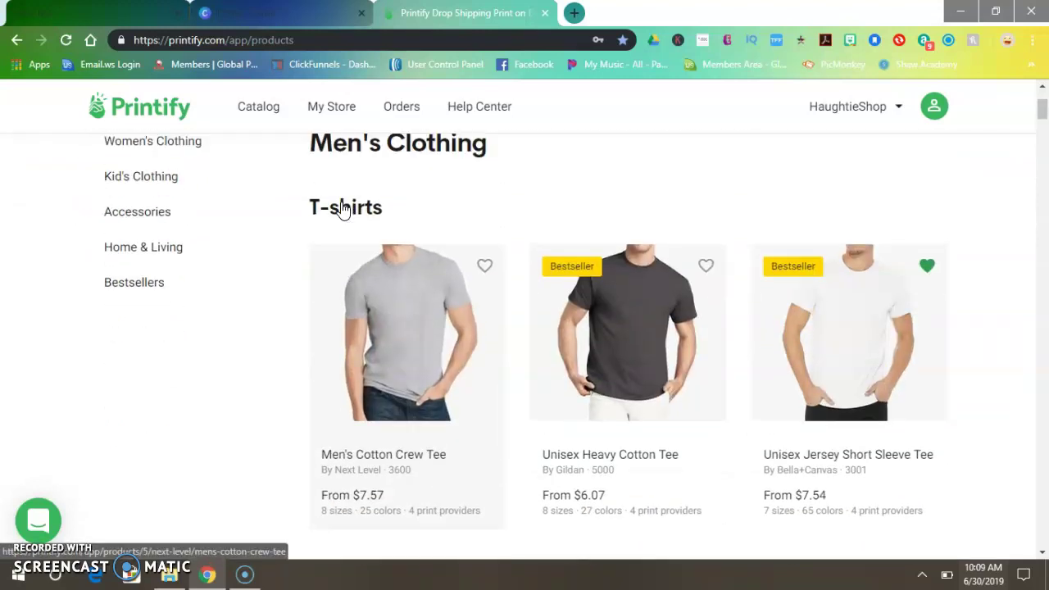
pyautogui.scroll(1, 226, 250)
pyautogui.click(250, 108)
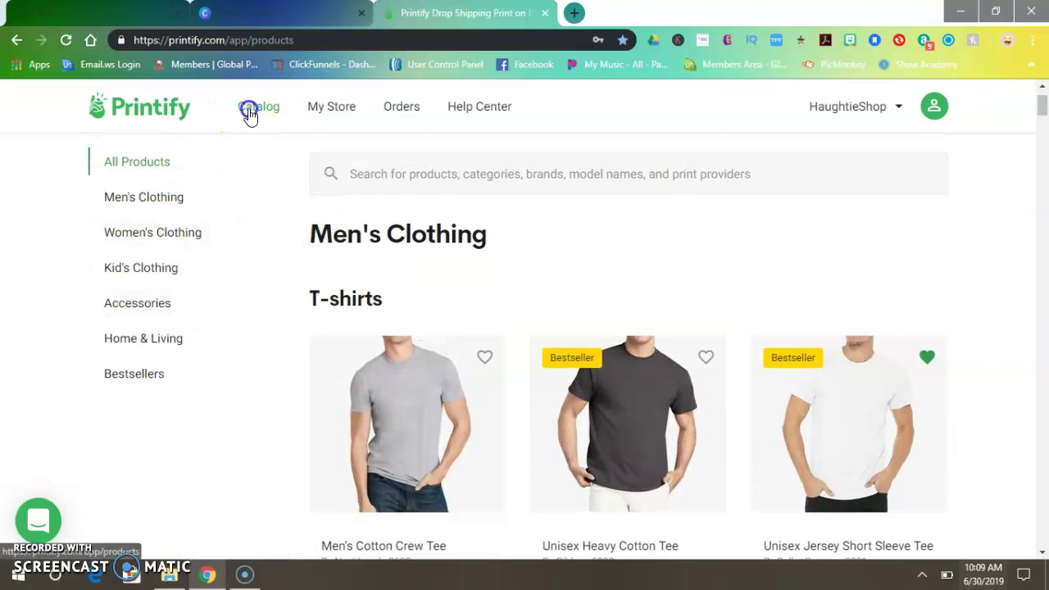
# - Open the Accessories category and its Phone Cases listing
pyautogui.click(125, 310)
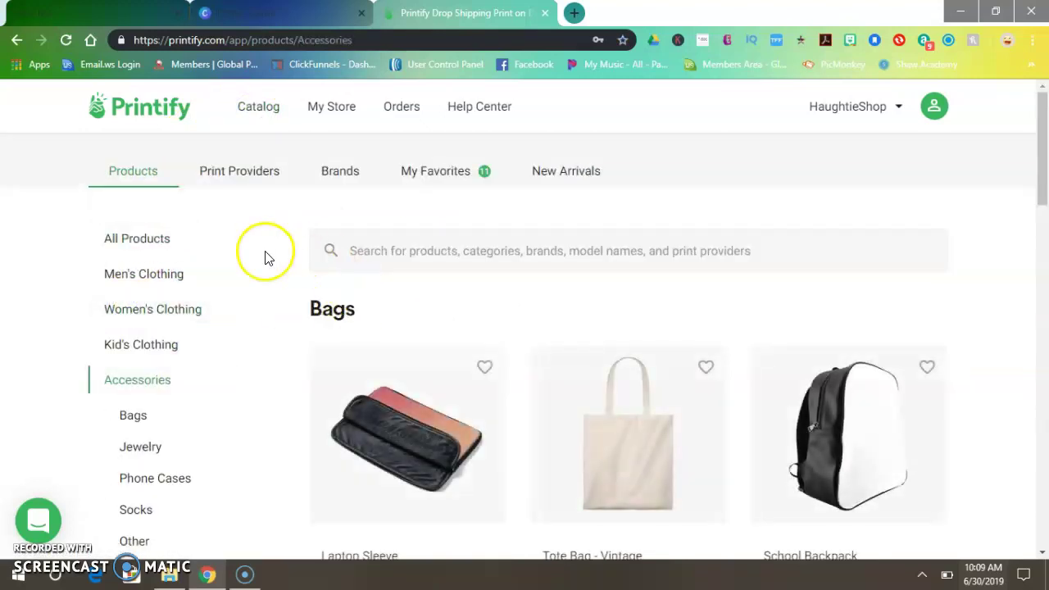
pyautogui.scroll(-1, 148, 427)
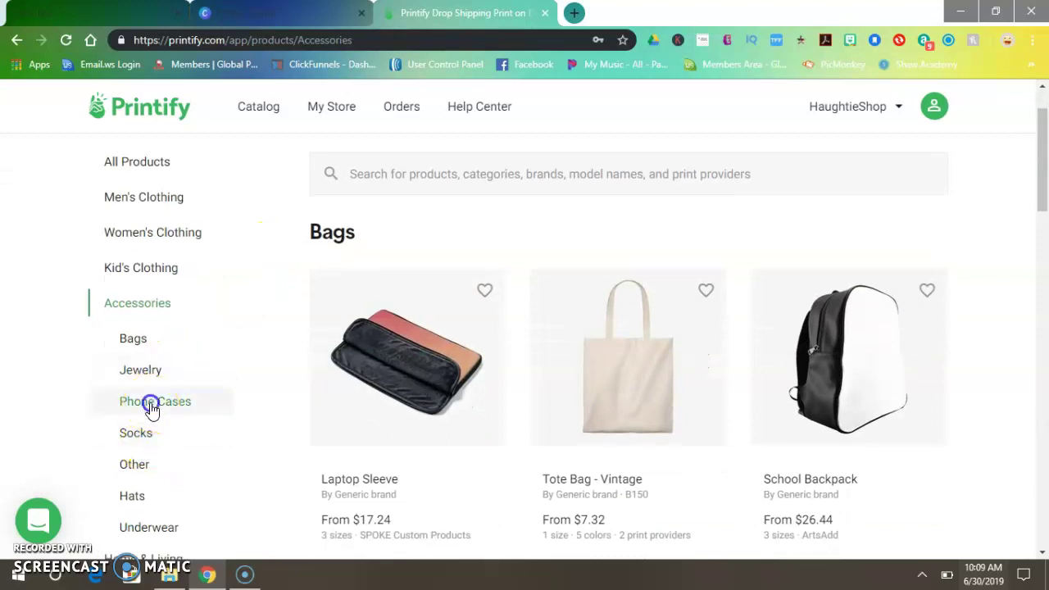
pyautogui.click(151, 410)
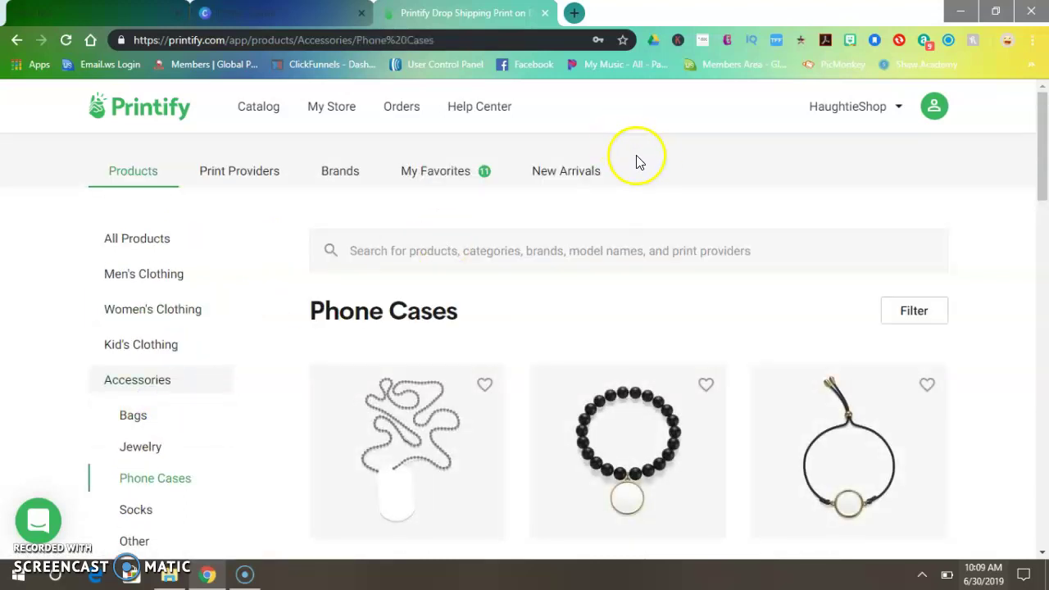
pyautogui.scroll(-1, 656, 176)
pyautogui.scroll(-1, 656, 179)
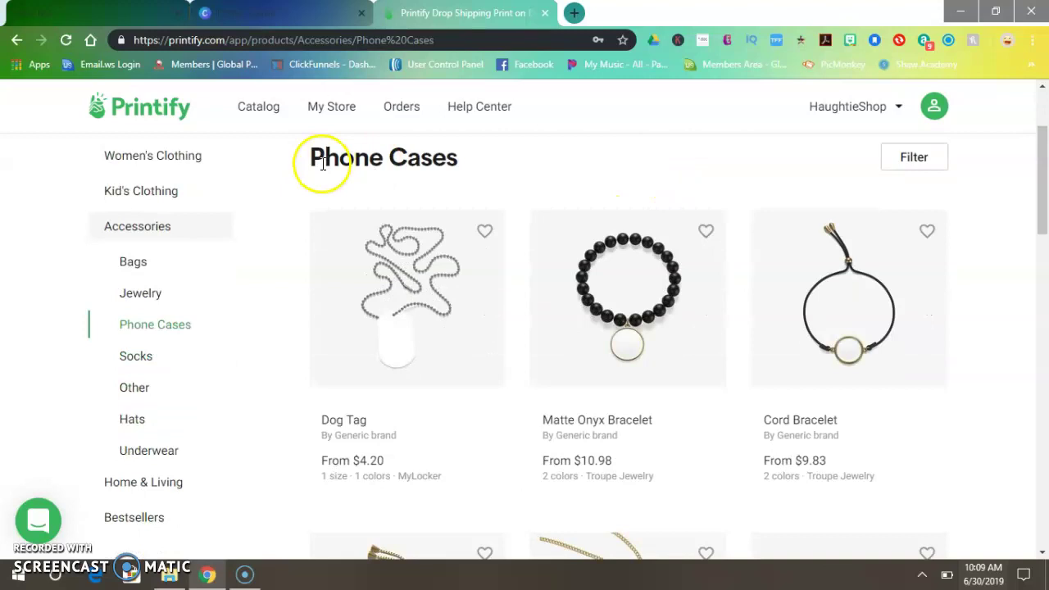
pyautogui.click(175, 343)
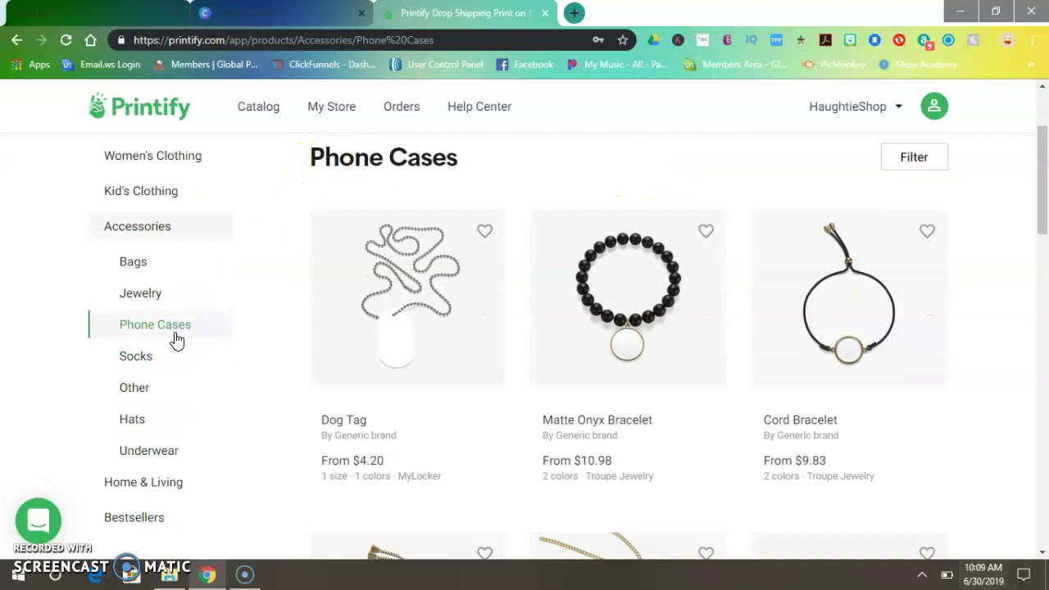
pyautogui.click(165, 331)
pyautogui.scroll(-3, 350, 314)
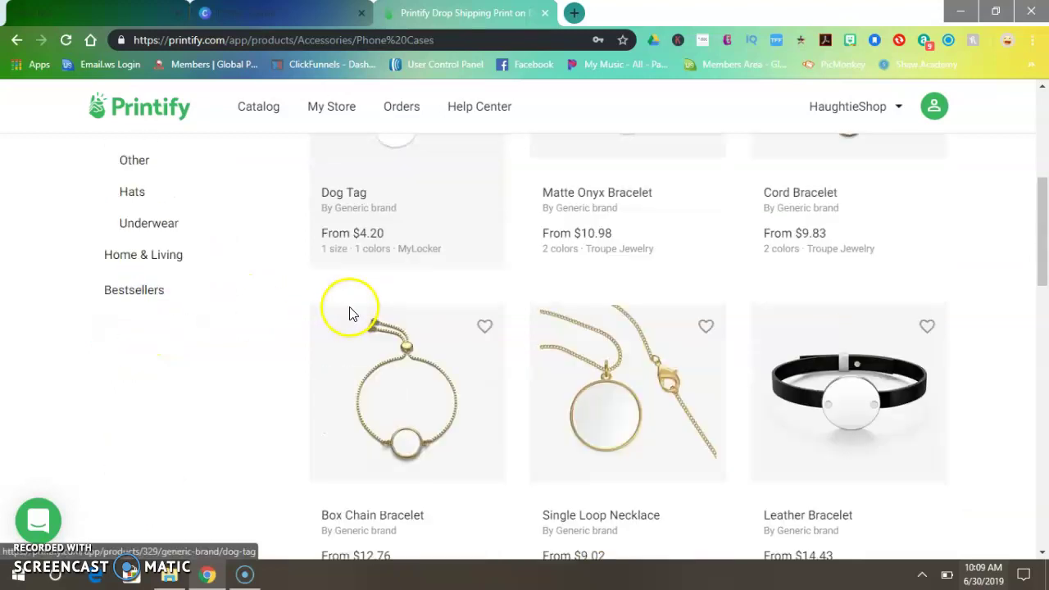
pyautogui.scroll(-3, 350, 314)
pyautogui.scroll(7, 349, 310)
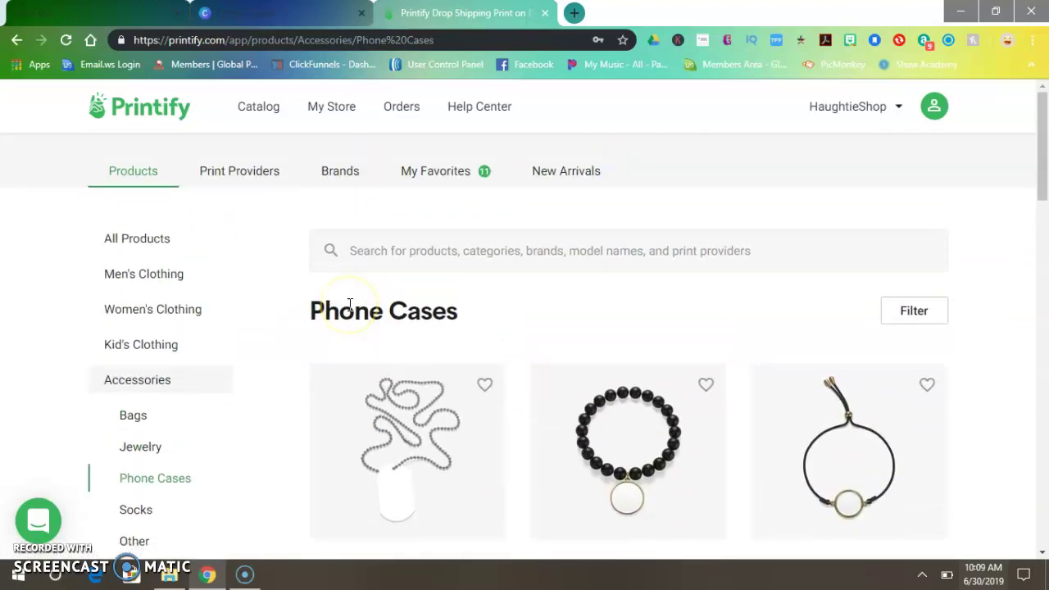
# - Reload the phone cases and open Case Mate Tough Phone Cases to view SPOKE Custom Products
pyautogui.click(69, 40)
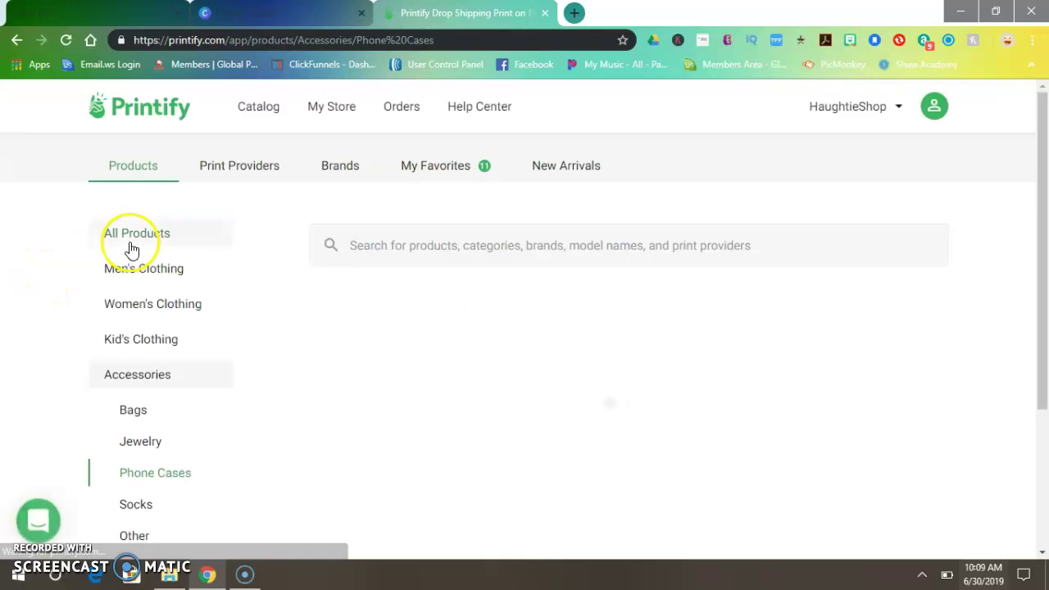
pyautogui.scroll(-3, 583, 323)
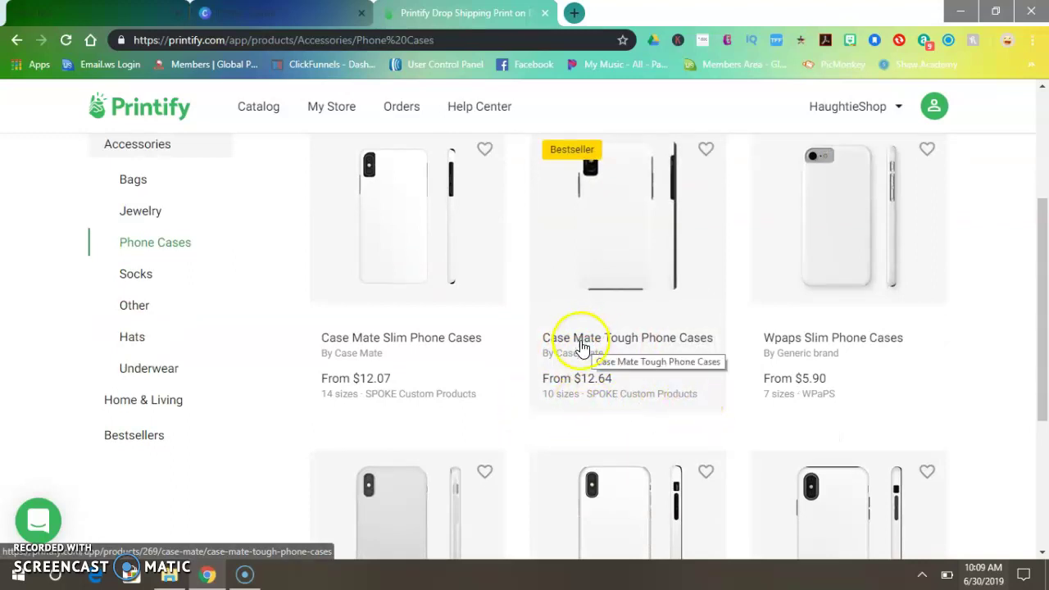
pyautogui.scroll(2, 585, 320)
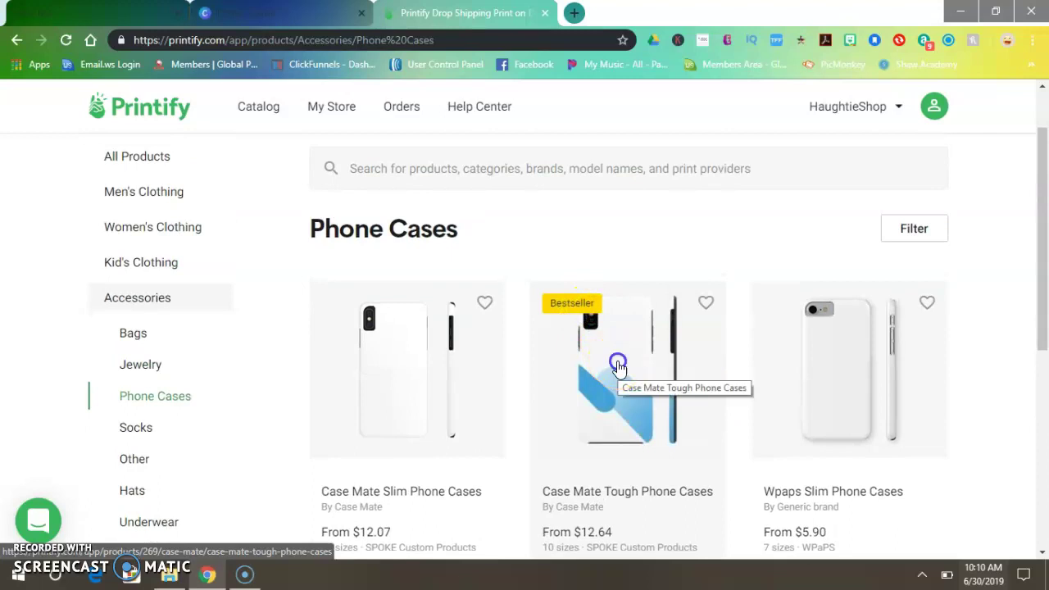
pyautogui.click(619, 366)
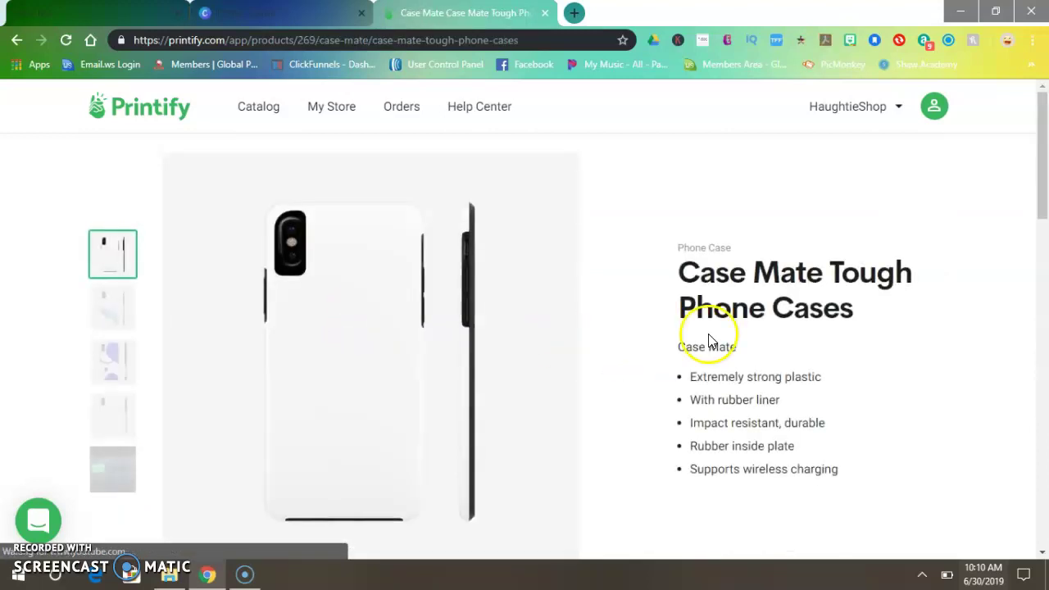
pyautogui.scroll(-1, 705, 334)
pyautogui.scroll(-4, 709, 332)
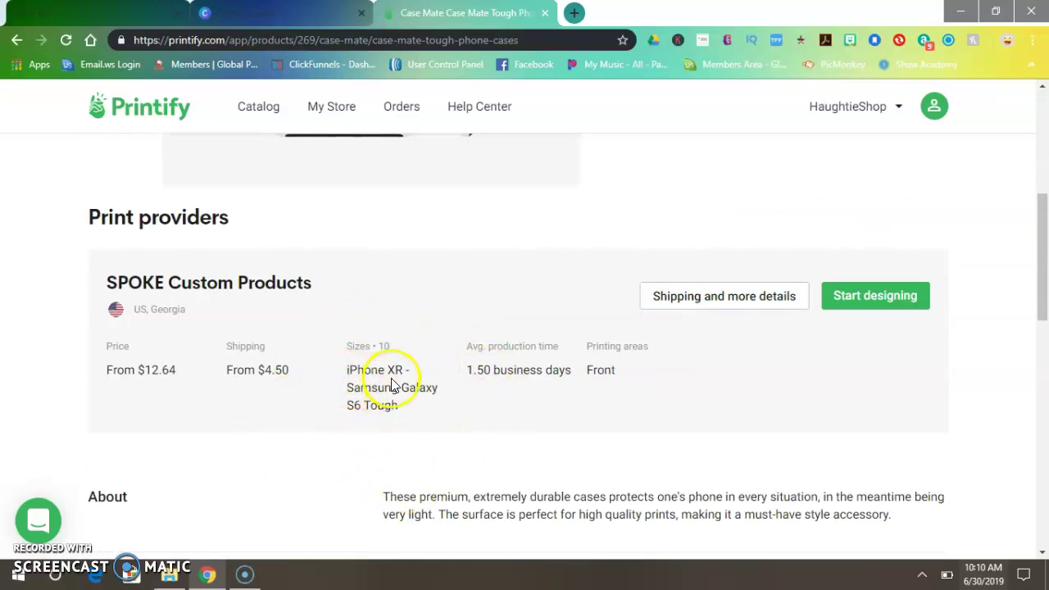
# - Start designing with SPOKE Custom Products and note the recommended 1125 × 1900 px size
pyautogui.click(854, 296)
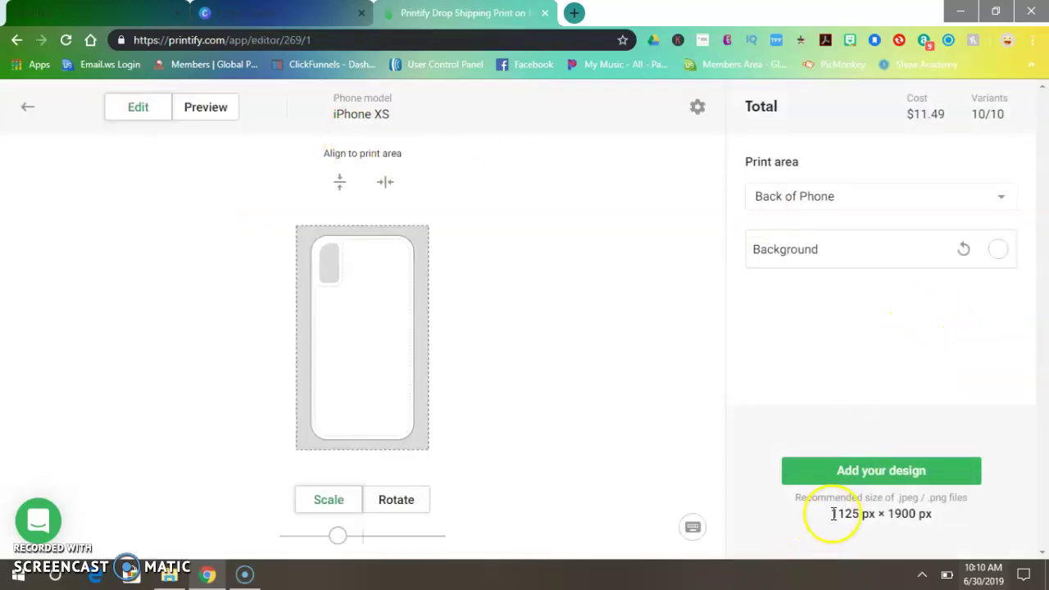
pyautogui.moveTo(883, 517); pyautogui.dragTo(936, 522)
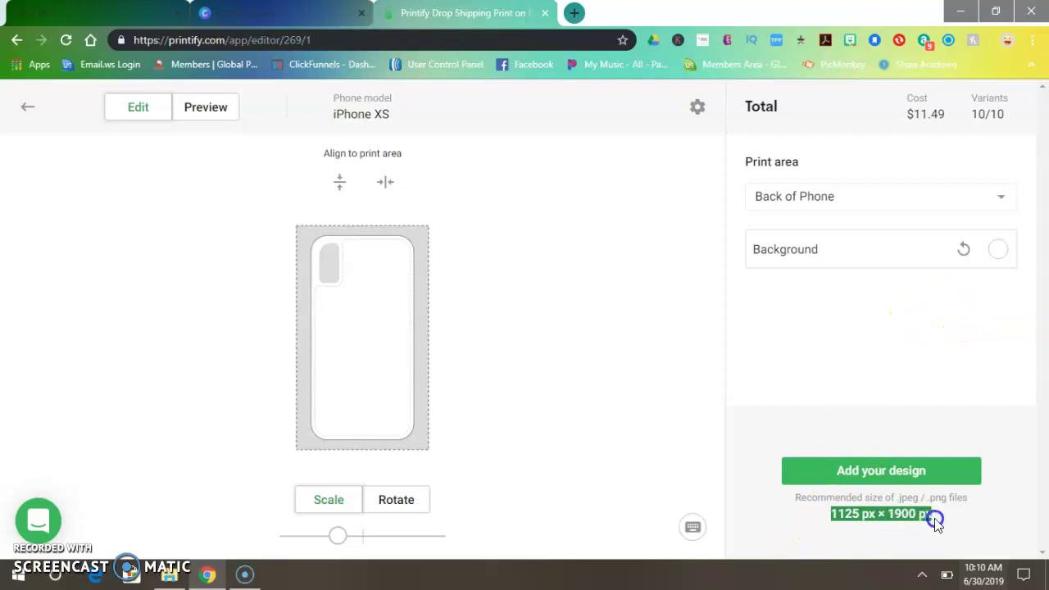
pyautogui.click(815, 525)
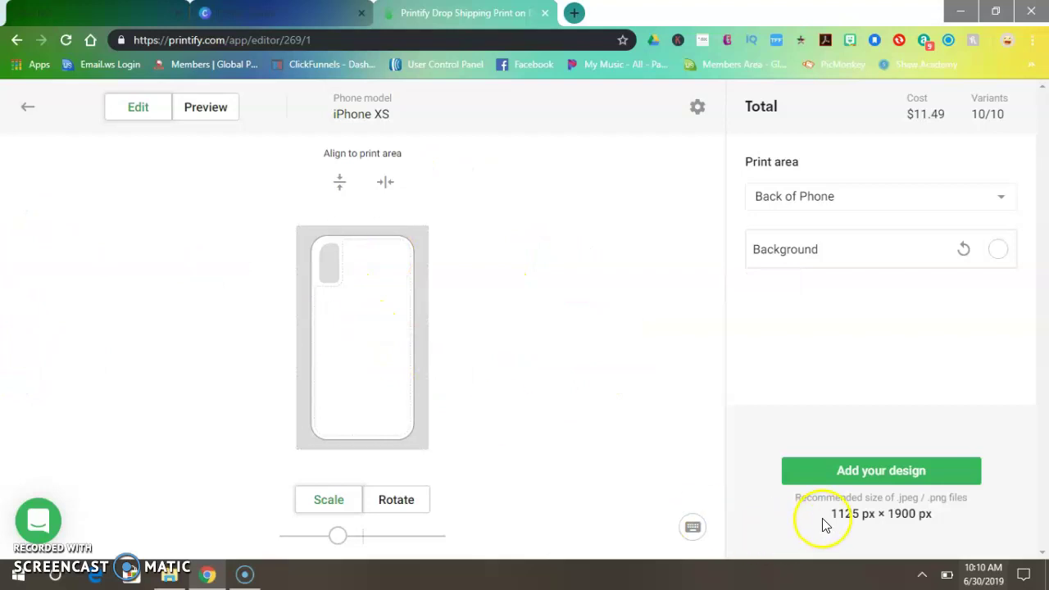
pyautogui.moveTo(855, 514); pyautogui.dragTo(973, 516)
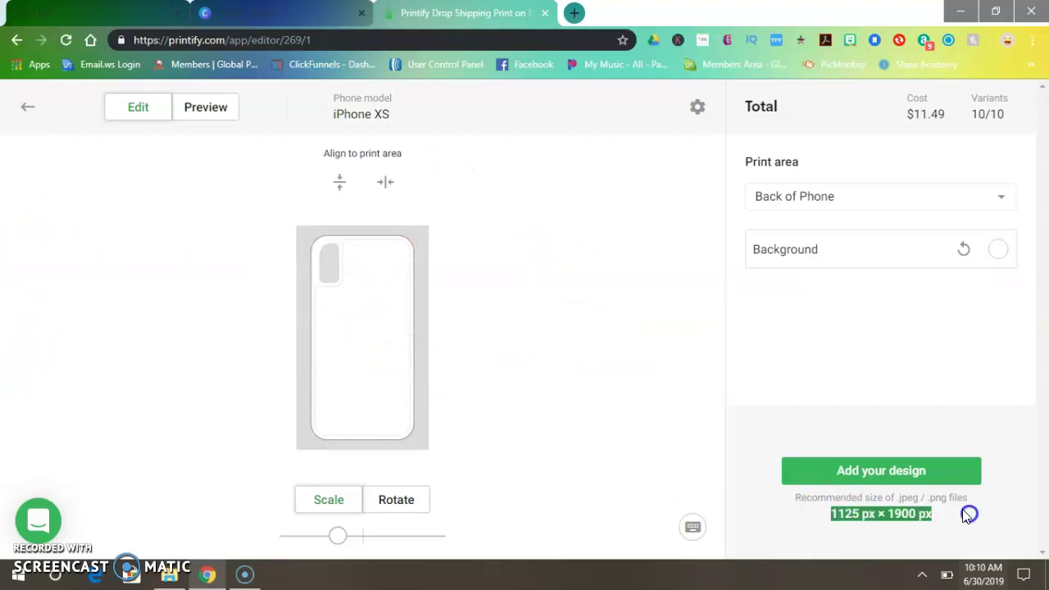
# - Create a new Canva design with custom dimensions 1125 × 1900 px
pyautogui.click(283, 12)
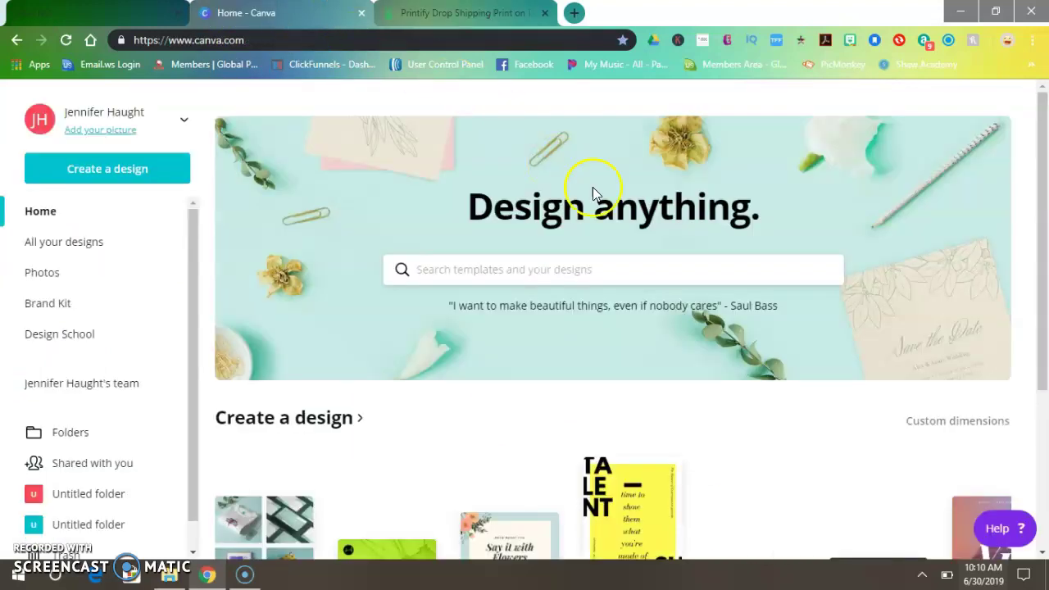
pyautogui.click(959, 420)
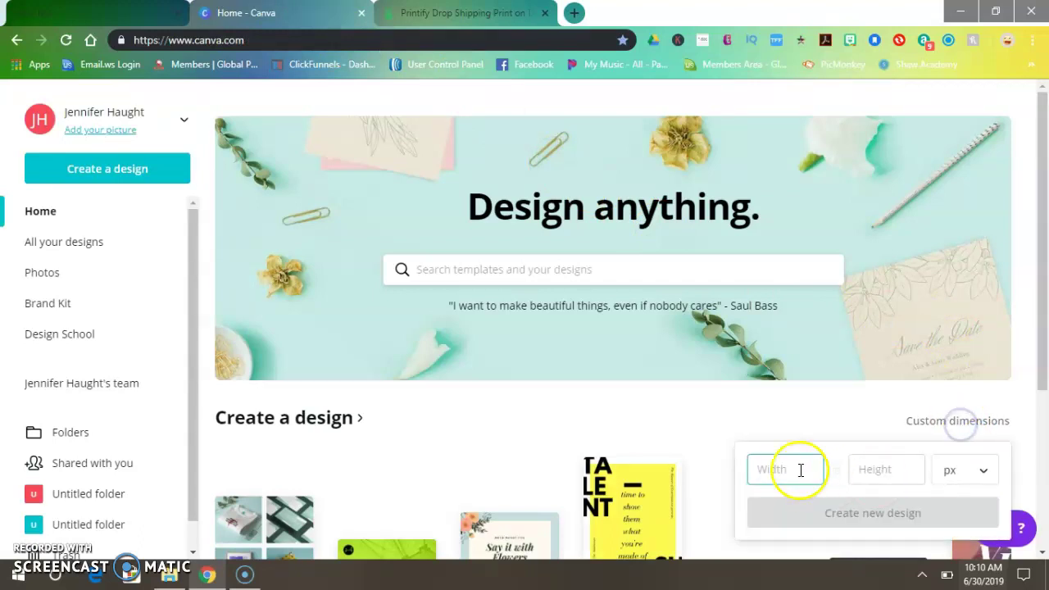
pyautogui.write('1125')
pyautogui.click(860, 471)
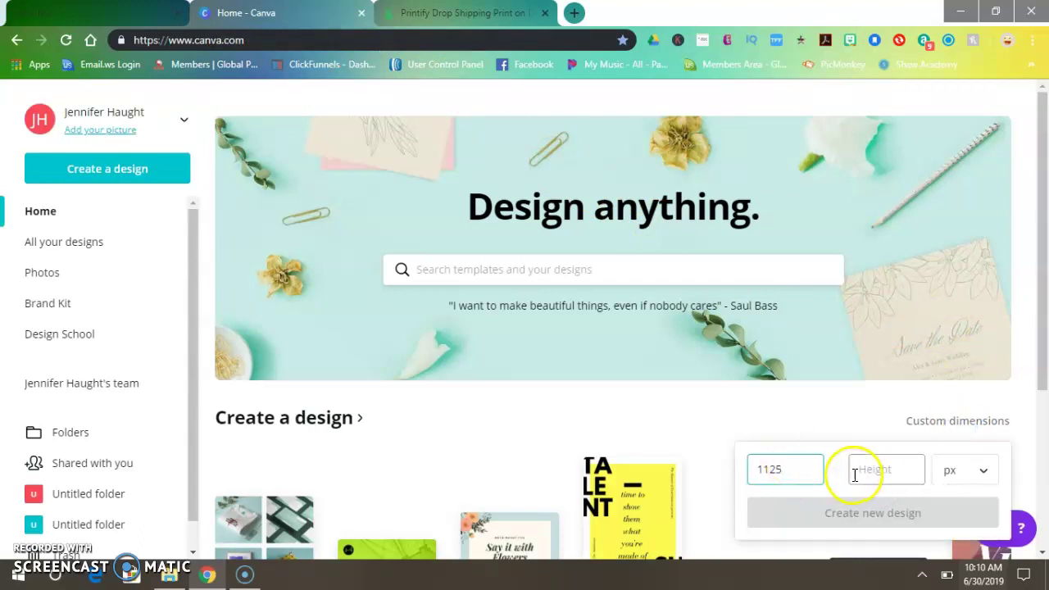
pyautogui.write('900')
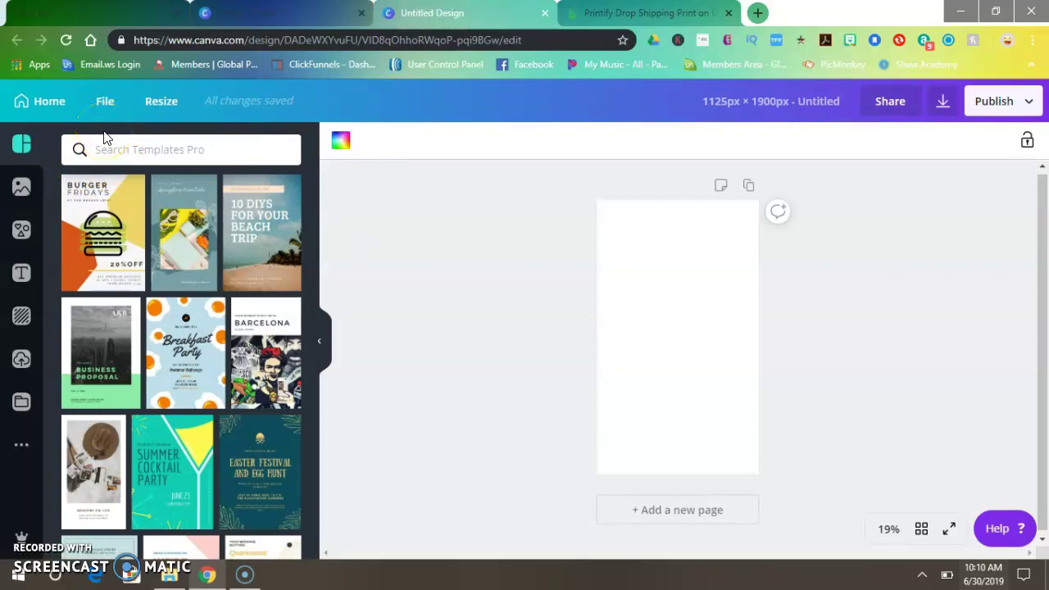
# - Search free Elements for 'splatter' and add the rainbow splatter graphic
pyautogui.write('sp')
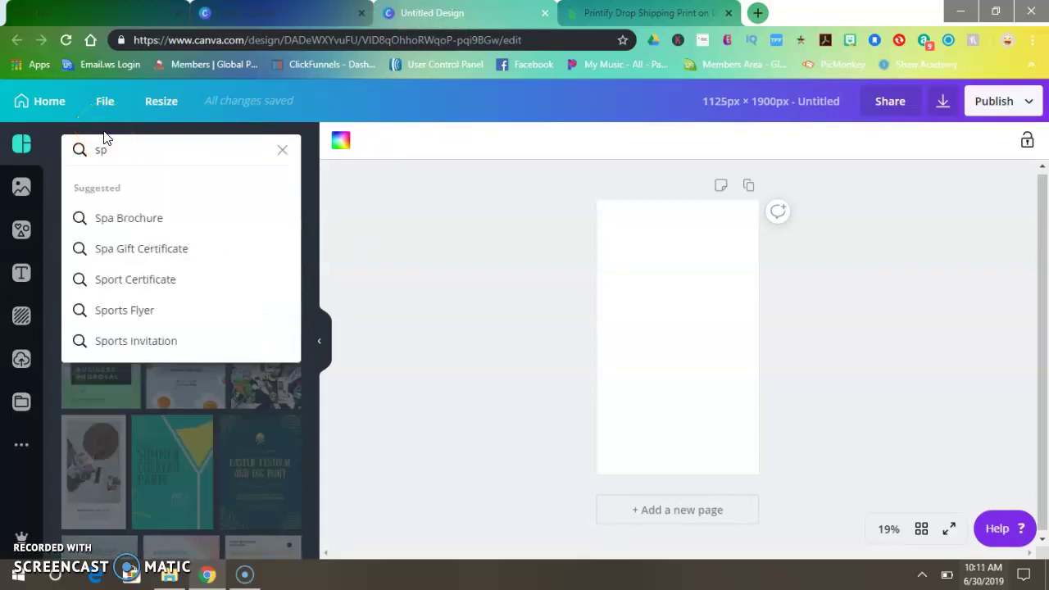
pyautogui.write('plat')
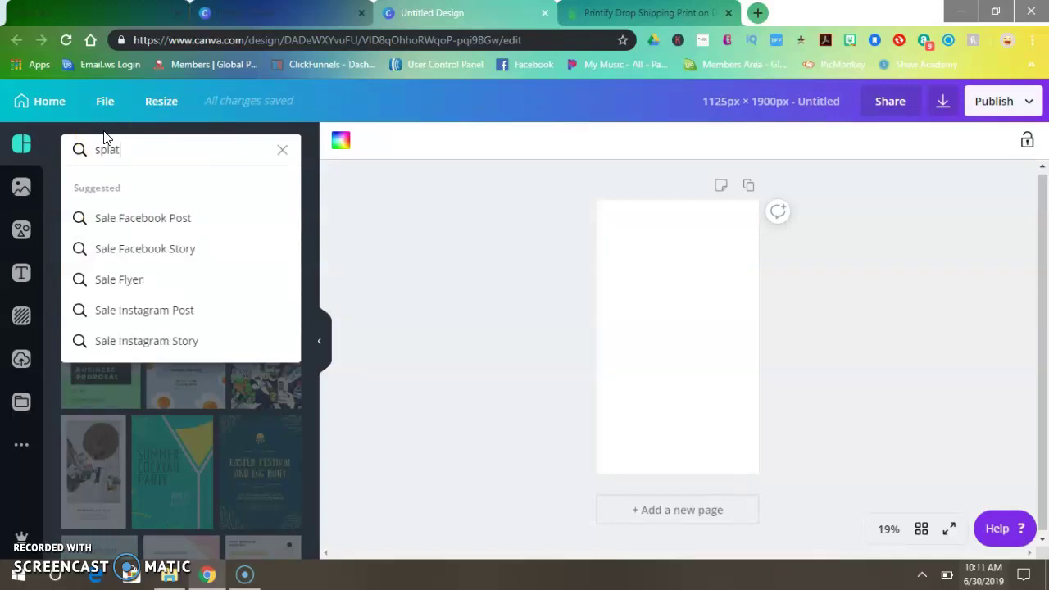
pyautogui.write('ter')
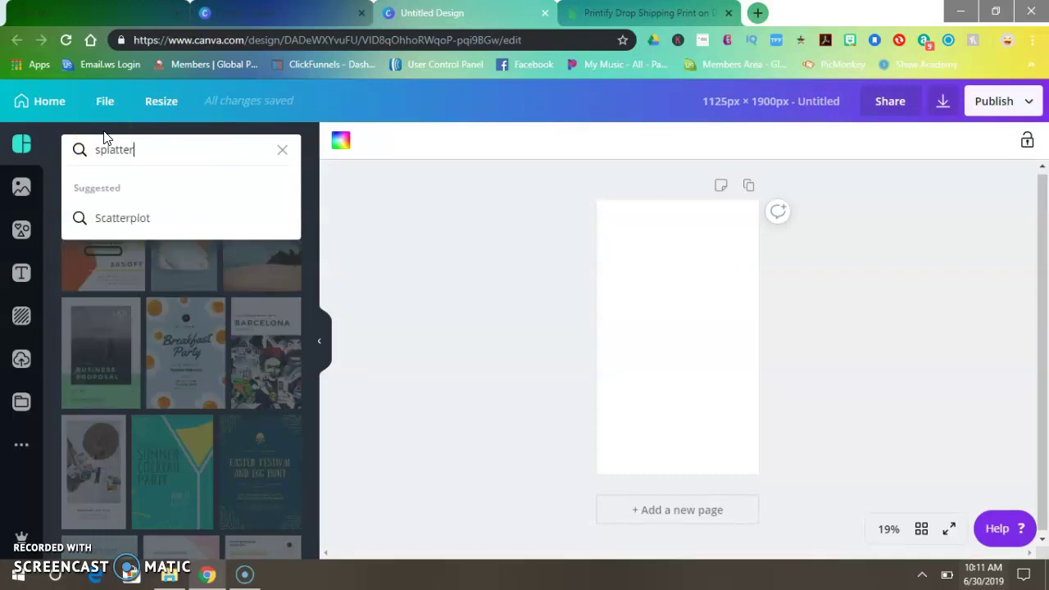
pyautogui.press('Return')
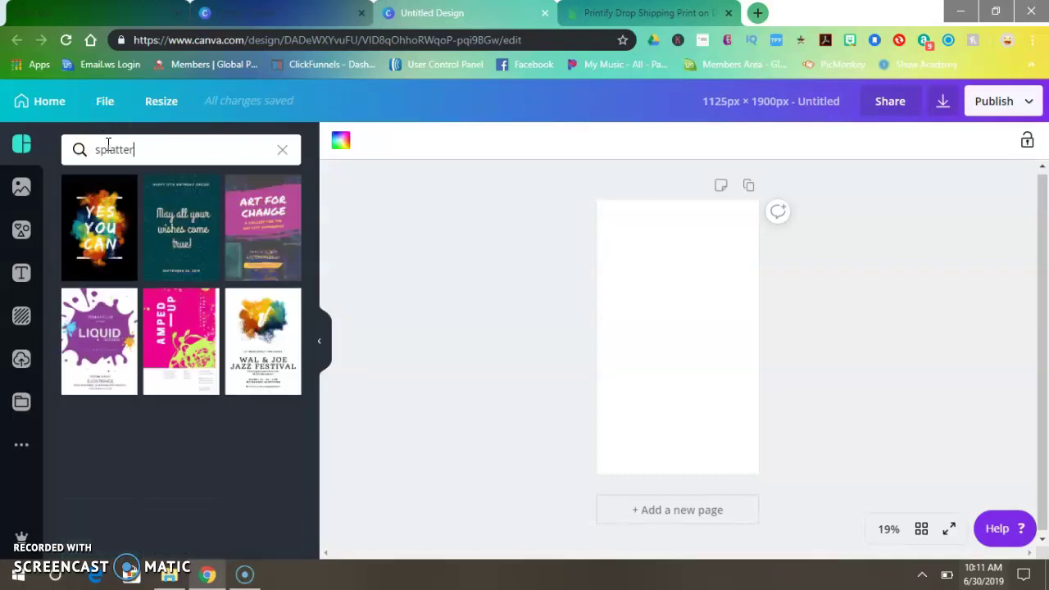
pyautogui.click(21, 230)
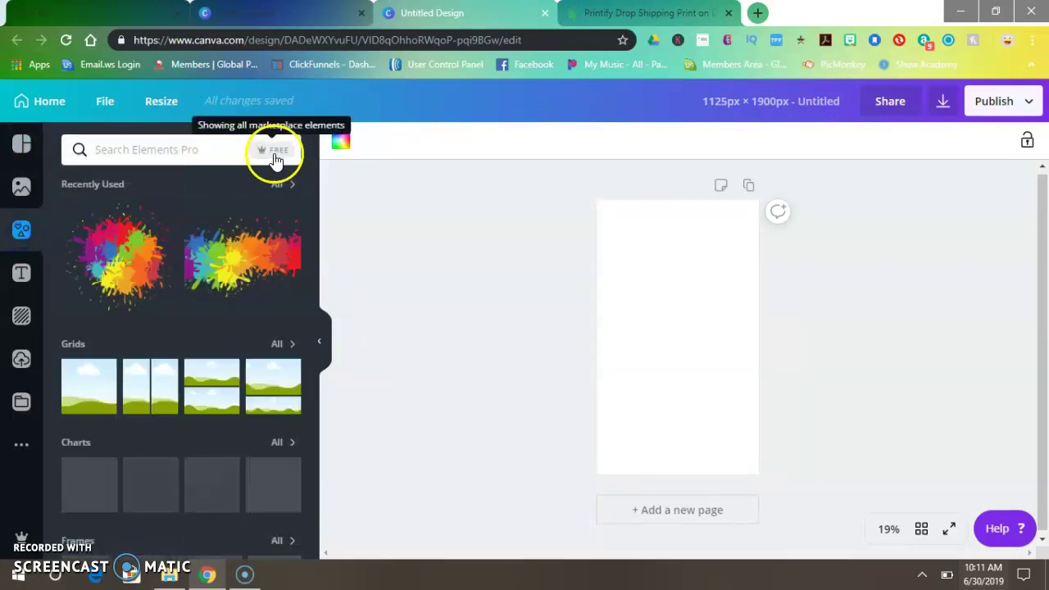
pyautogui.click(276, 155)
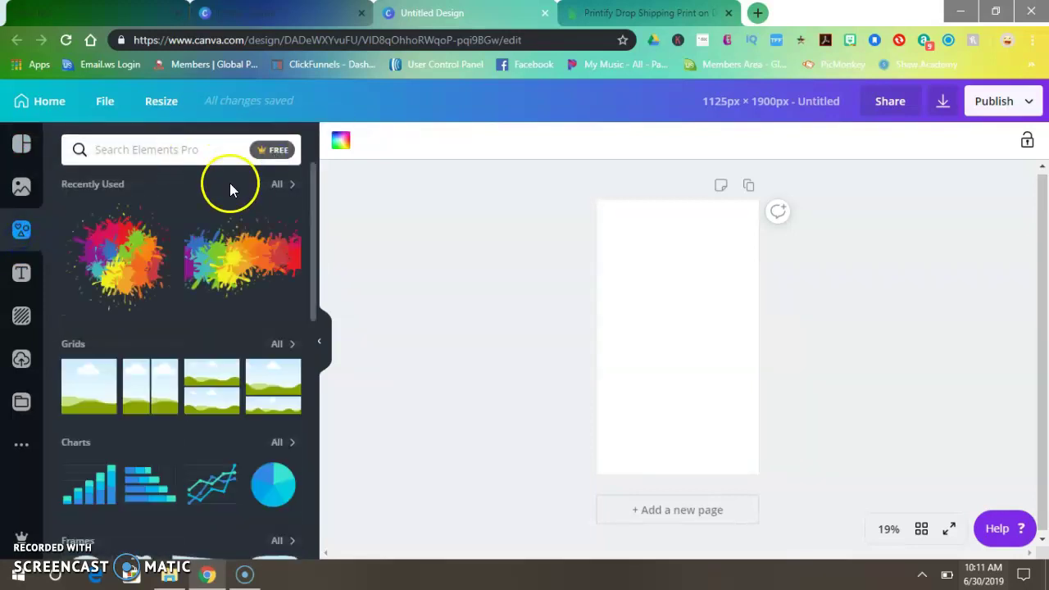
pyautogui.click(101, 272)
# - Place splatter copies at the page's top-left, right edge and middle-right
pyautogui.click(574, 296)
pyautogui.moveTo(688, 342)
pyautogui.mouseDown()
pyautogui.moveTo(635, 238)
pyautogui.moveTo(772, 263)
pyautogui.mouseUp()
pyautogui.hotkey('ctrl', 'd')
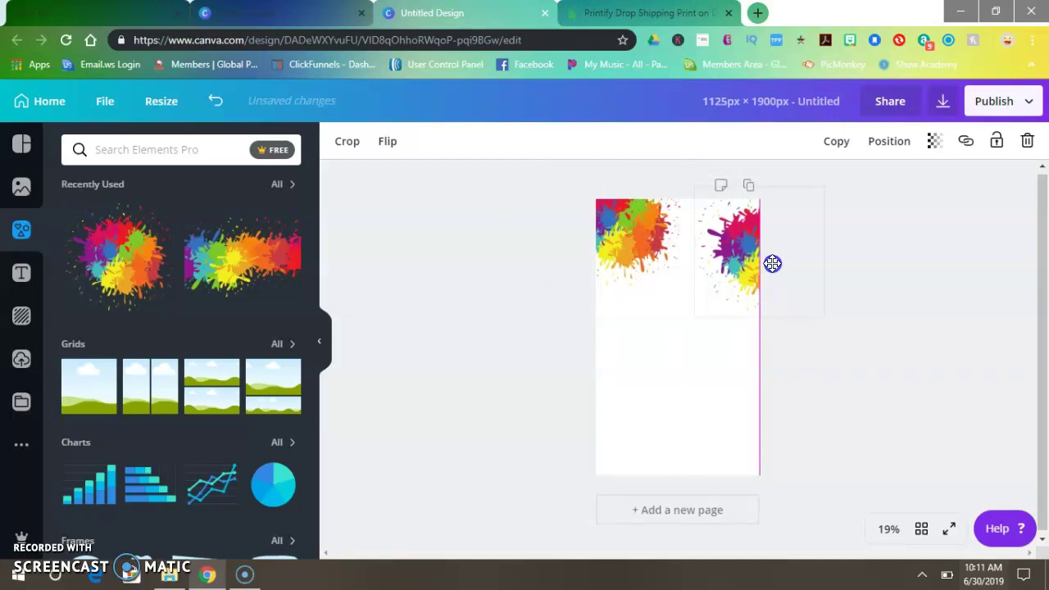
pyautogui.moveTo(772, 263); pyautogui.dragTo(748, 219)
pyautogui.click(642, 246)
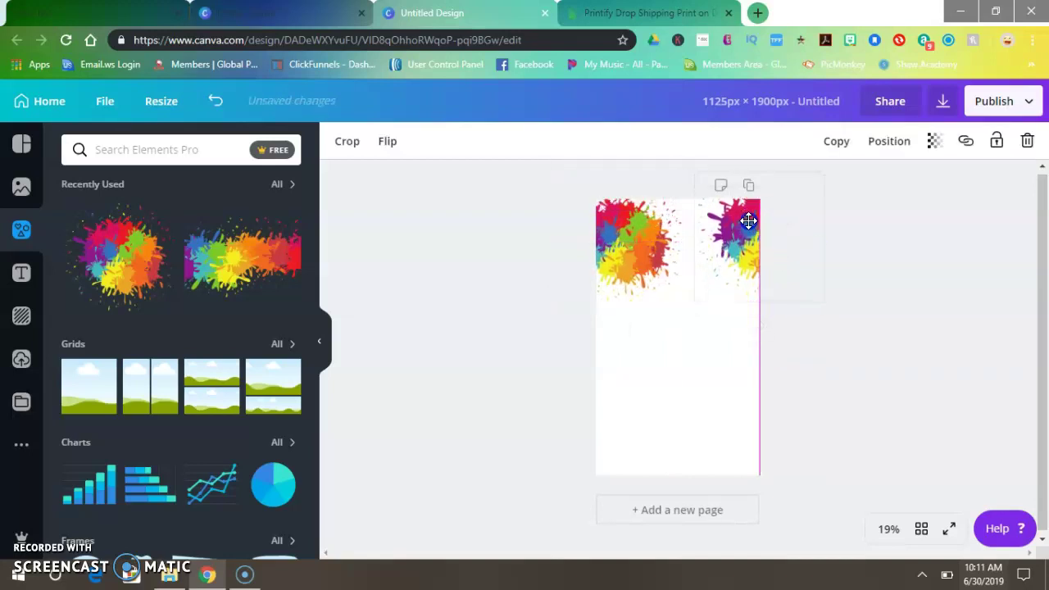
pyautogui.click(644, 263)
pyautogui.hotkey('ctrl', 'd')
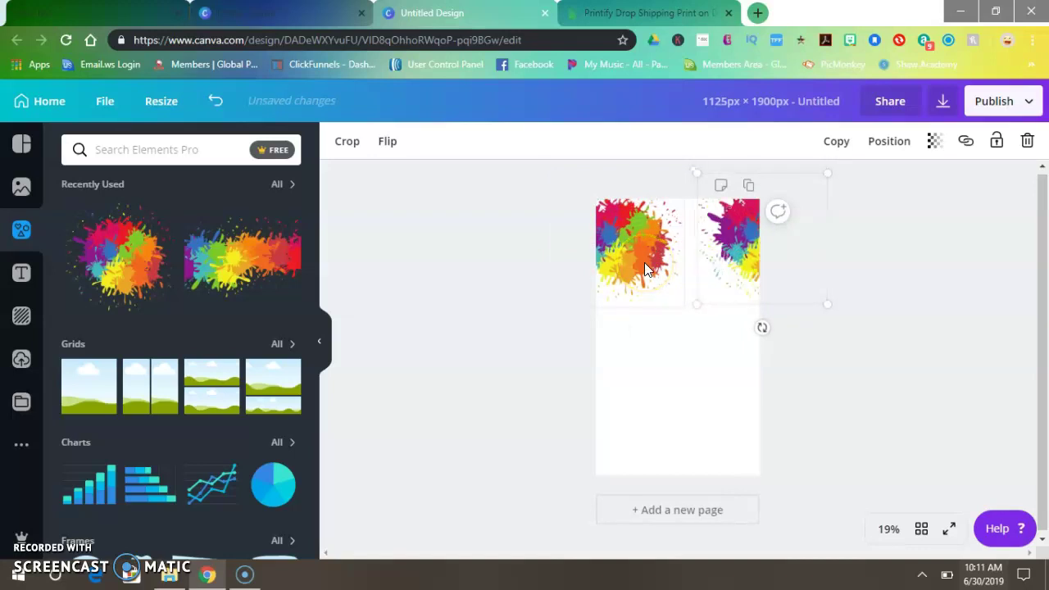
pyautogui.moveTo(733, 234); pyautogui.dragTo(694, 349)
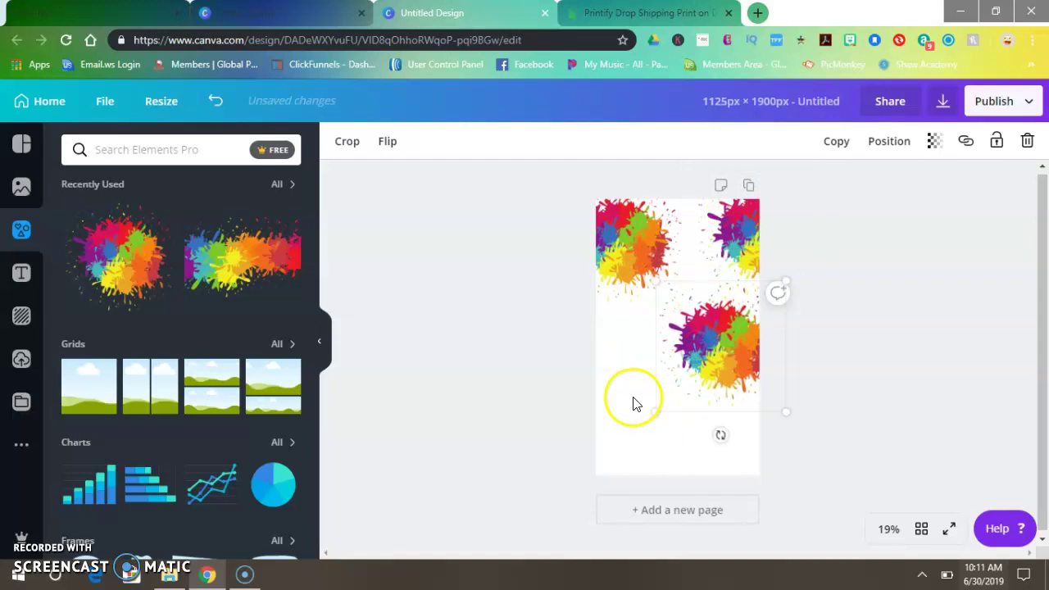
# - Add splatter copies at the left middle, bottom and bottom-left of the page
pyautogui.moveTo(679, 347)
pyautogui.mouseDown()
pyautogui.moveTo(598, 368)
pyautogui.moveTo(586, 409)
pyautogui.moveTo(585, 348)
pyautogui.mouseUp()
pyautogui.moveTo(722, 331); pyautogui.dragTo(723, 326)
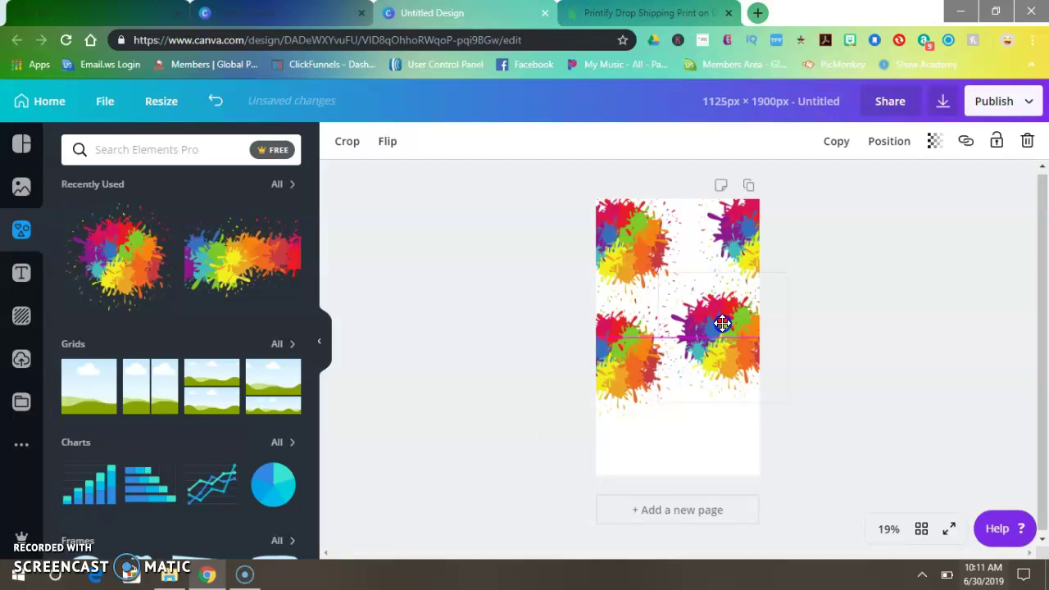
pyautogui.moveTo(723, 324); pyautogui.dragTo(722, 324)
pyautogui.hotkey('ctrl', 'd')
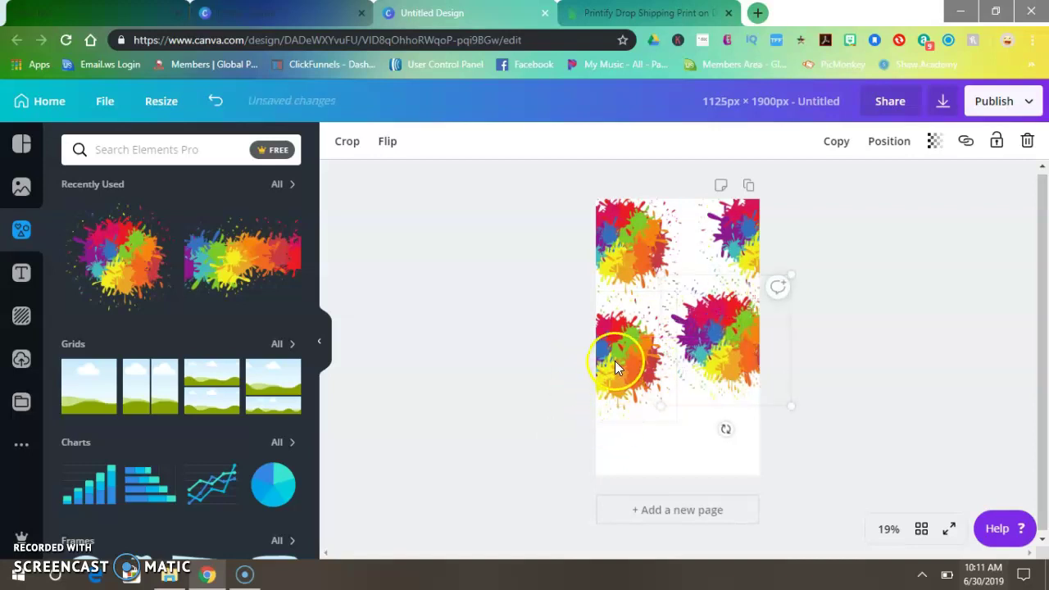
pyautogui.moveTo(696, 382); pyautogui.dragTo(698, 466)
pyautogui.click(662, 353)
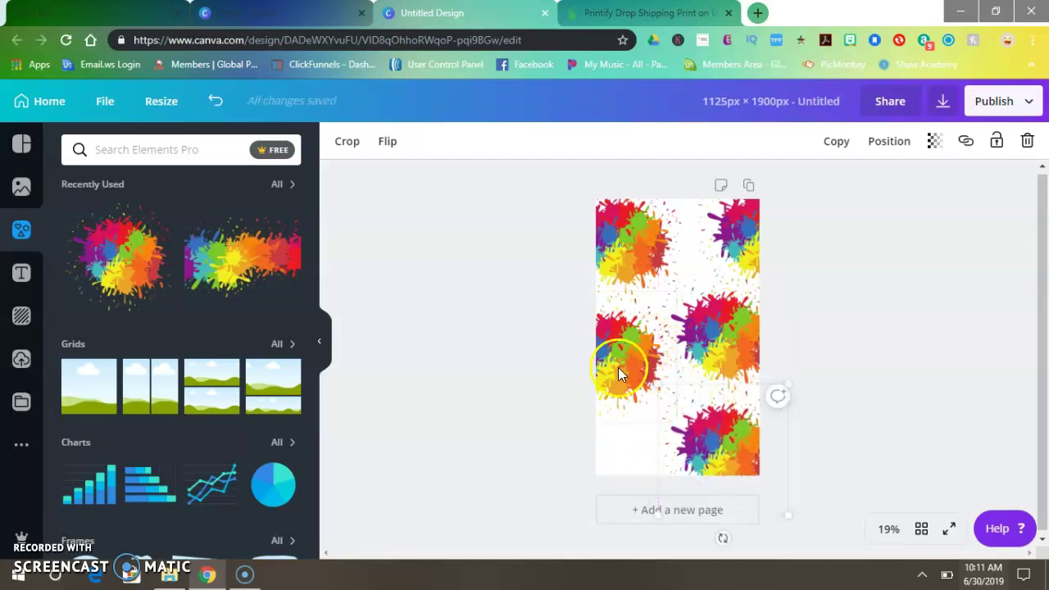
pyautogui.moveTo(618, 374); pyautogui.dragTo(599, 477)
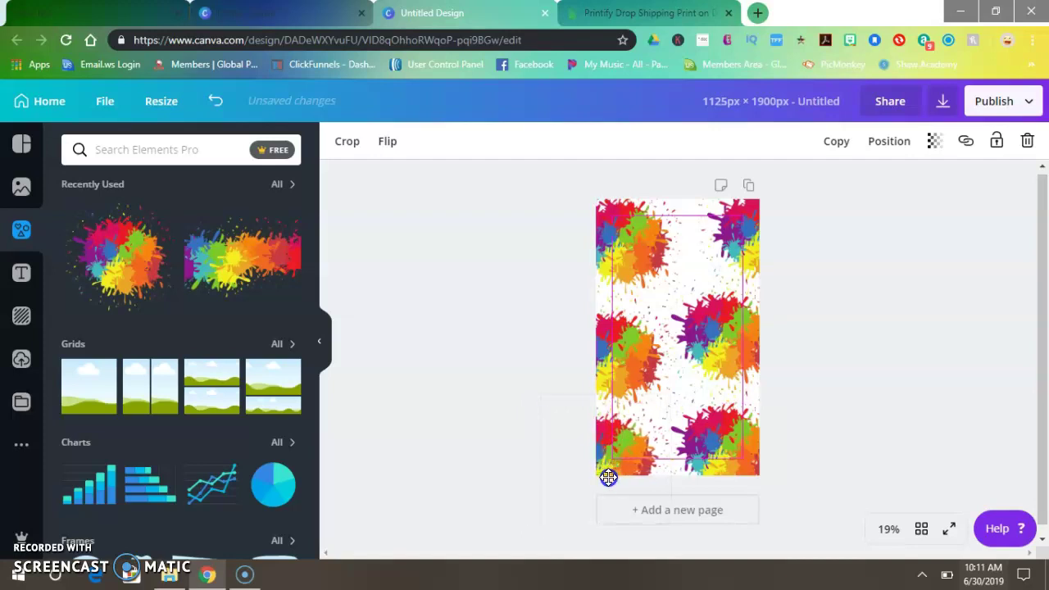
pyautogui.moveTo(599, 477)
pyautogui.mouseDown()
pyautogui.moveTo(608, 478)
pyautogui.moveTo(598, 475)
pyautogui.mouseUp()
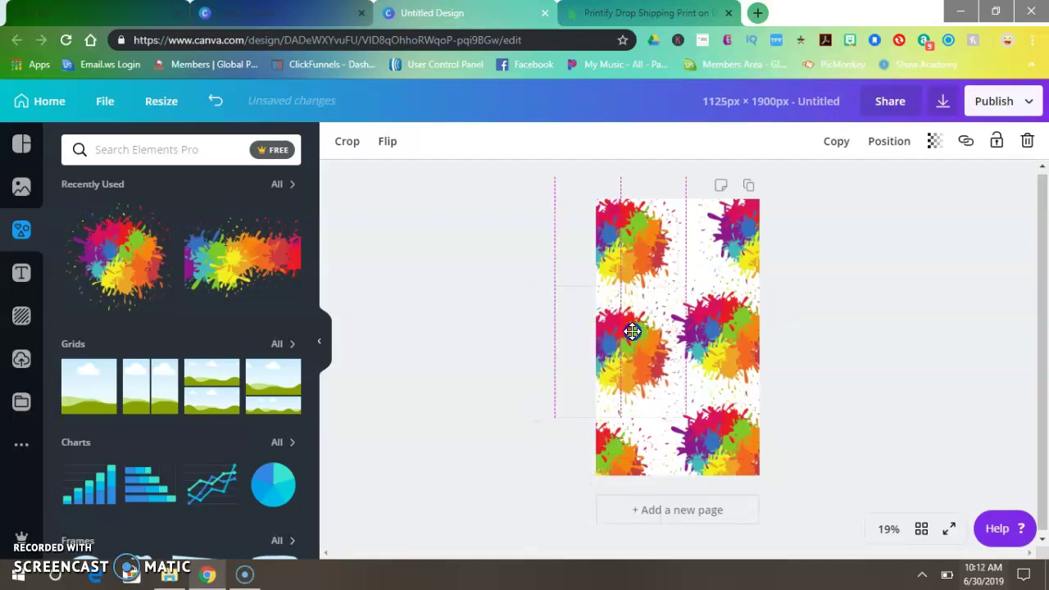
# - Adjust the splatters into an even staggered pattern covering the page
pyautogui.click(687, 332)
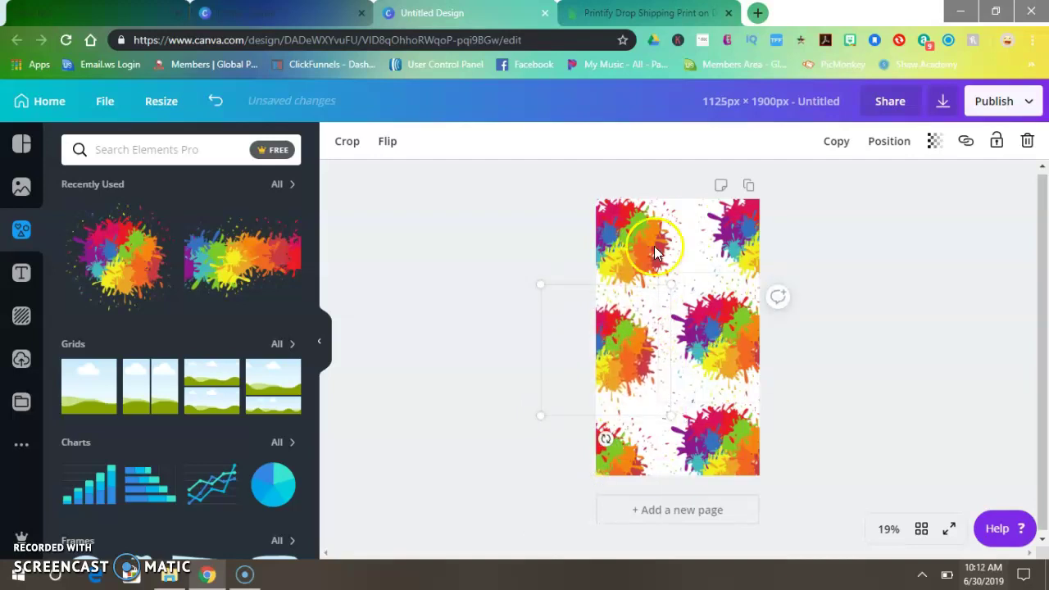
pyautogui.moveTo(750, 357)
pyautogui.mouseDown()
pyautogui.moveTo(720, 345)
pyautogui.moveTo(722, 333)
pyautogui.mouseUp()
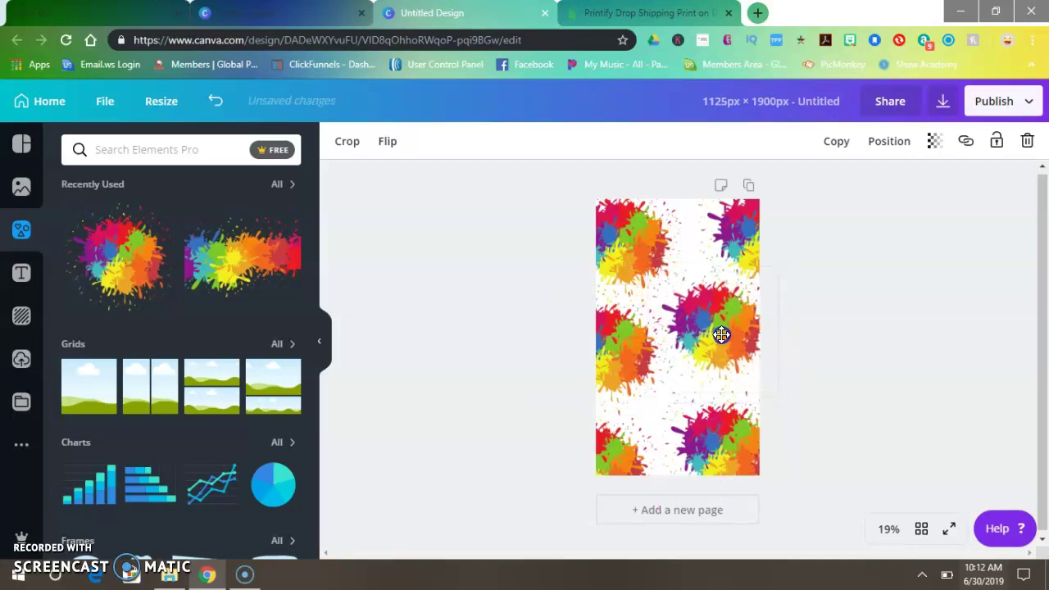
pyautogui.moveTo(709, 429); pyautogui.dragTo(710, 428)
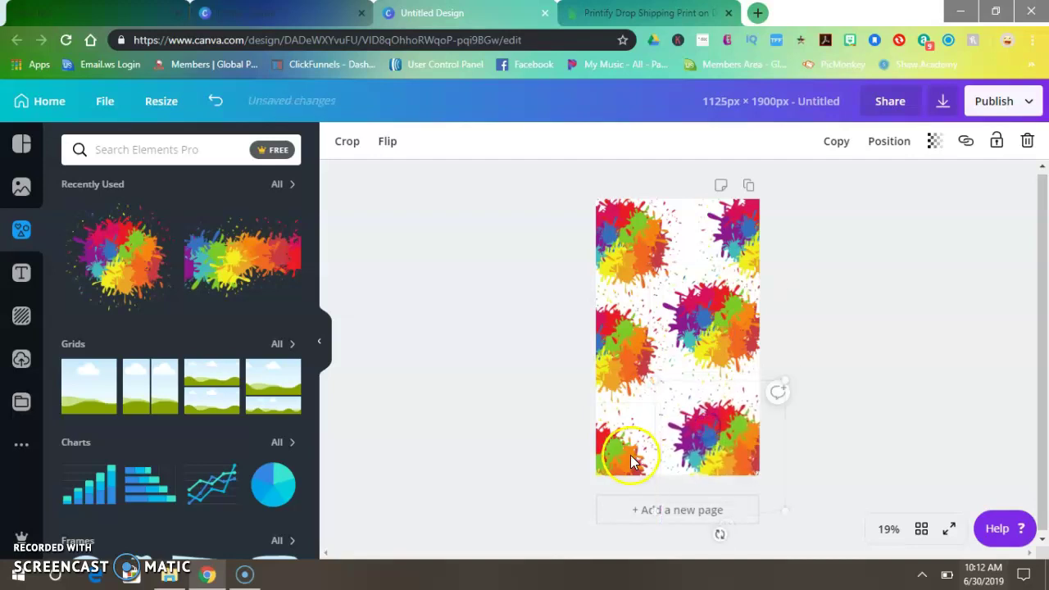
pyautogui.moveTo(630, 455); pyautogui.dragTo(637, 446)
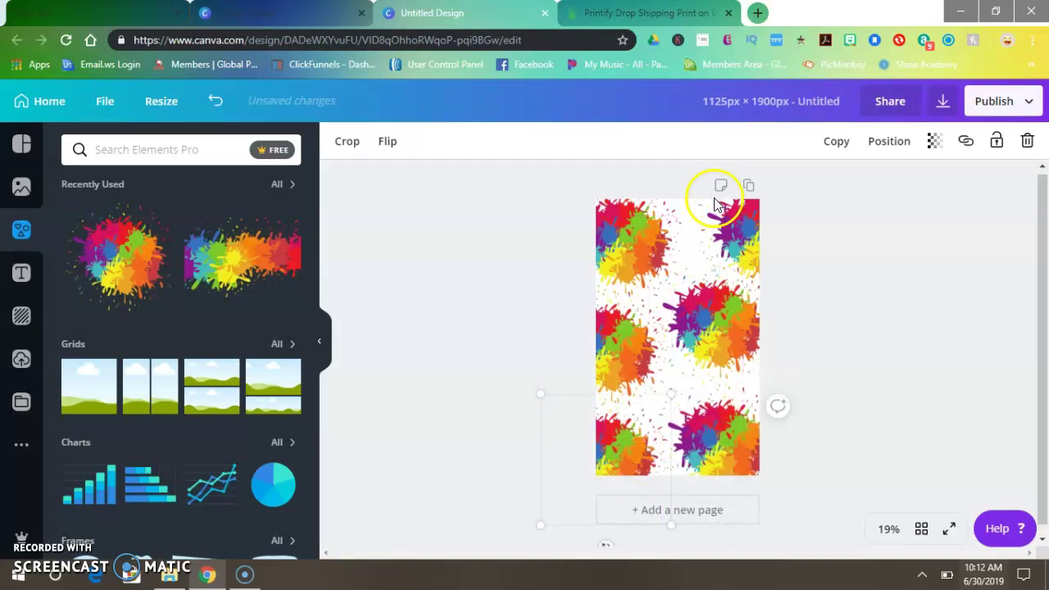
pyautogui.moveTo(734, 223)
pyautogui.mouseDown()
pyautogui.moveTo(735, 204)
pyautogui.moveTo(712, 200)
pyautogui.moveTo(725, 228)
pyautogui.mouseUp()
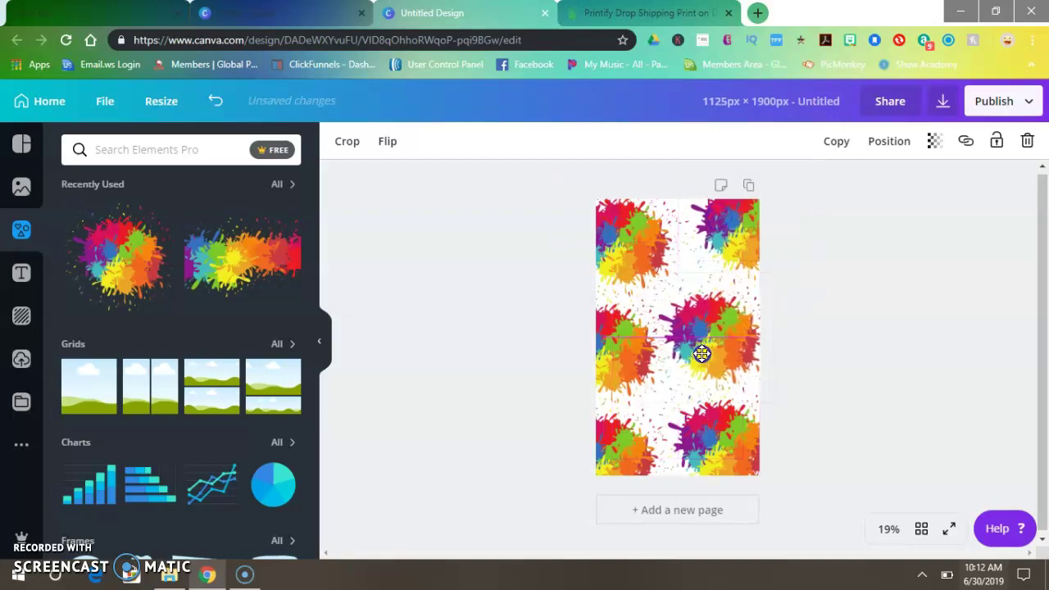
pyautogui.moveTo(702, 354); pyautogui.dragTo(697, 346)
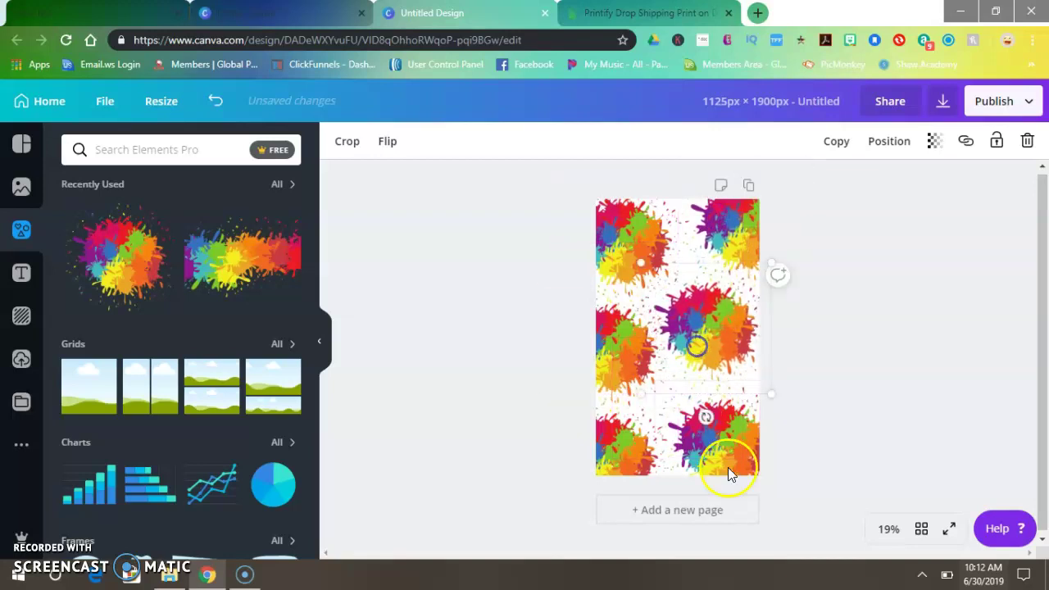
pyautogui.moveTo(732, 443); pyautogui.dragTo(604, 375)
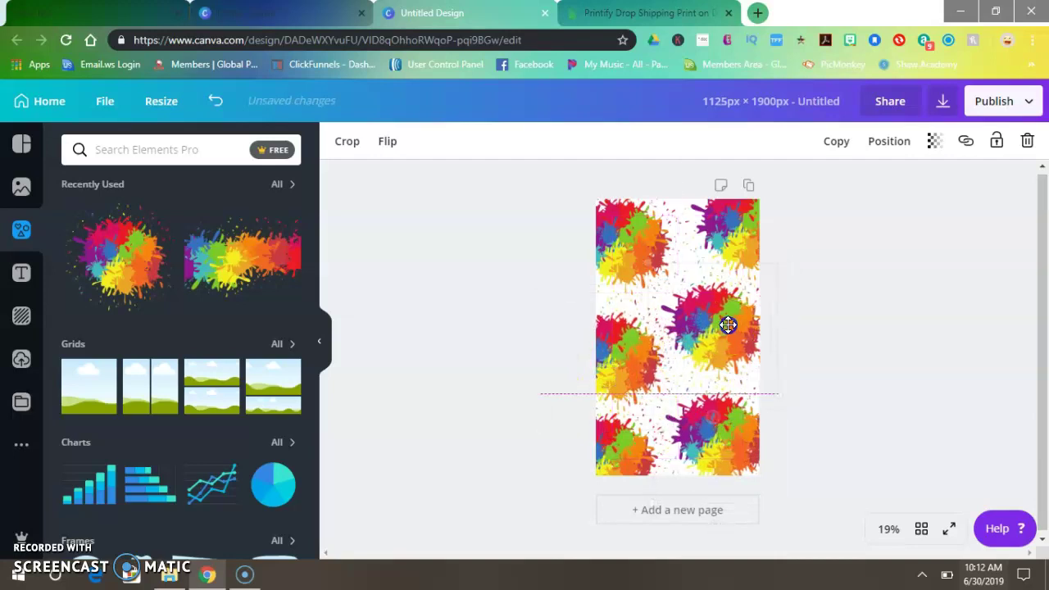
pyautogui.moveTo(719, 326); pyautogui.dragTo(726, 323)
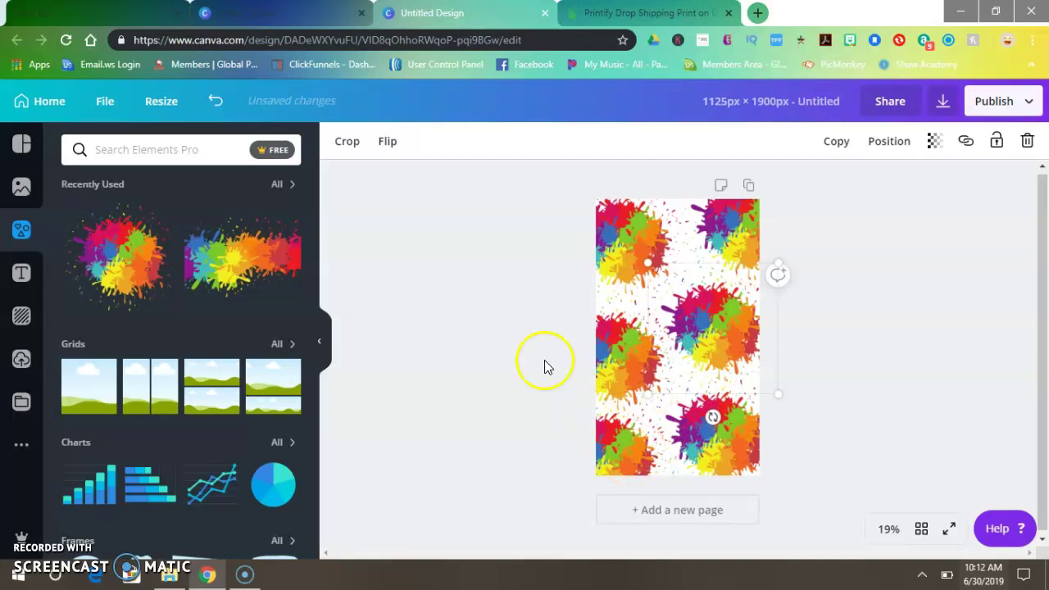
pyautogui.click(440, 287)
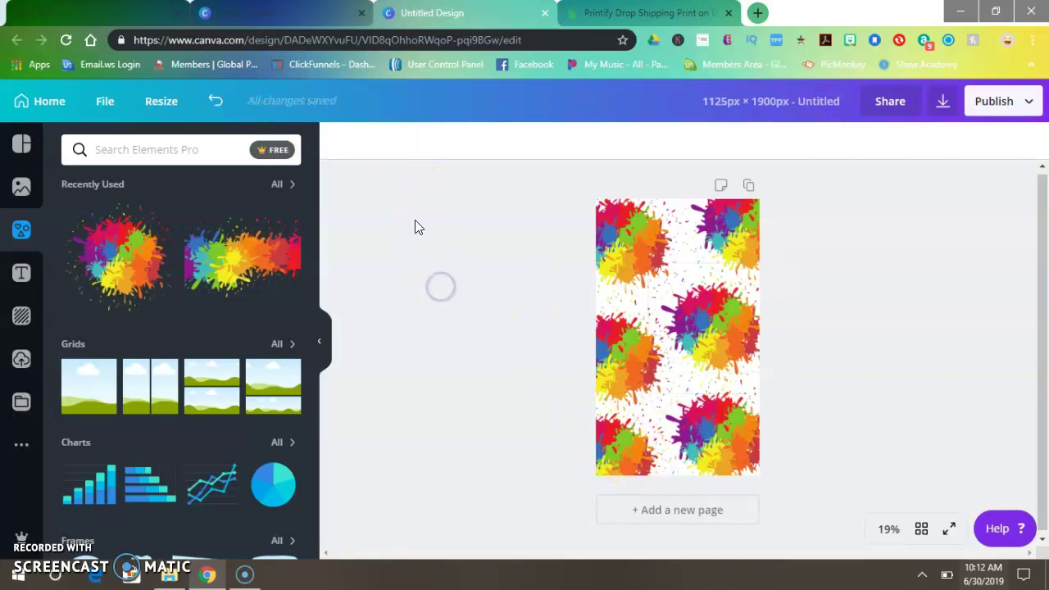
# - Add a heading in Carlsons Script at size 100 and select its text
pyautogui.click(21, 272)
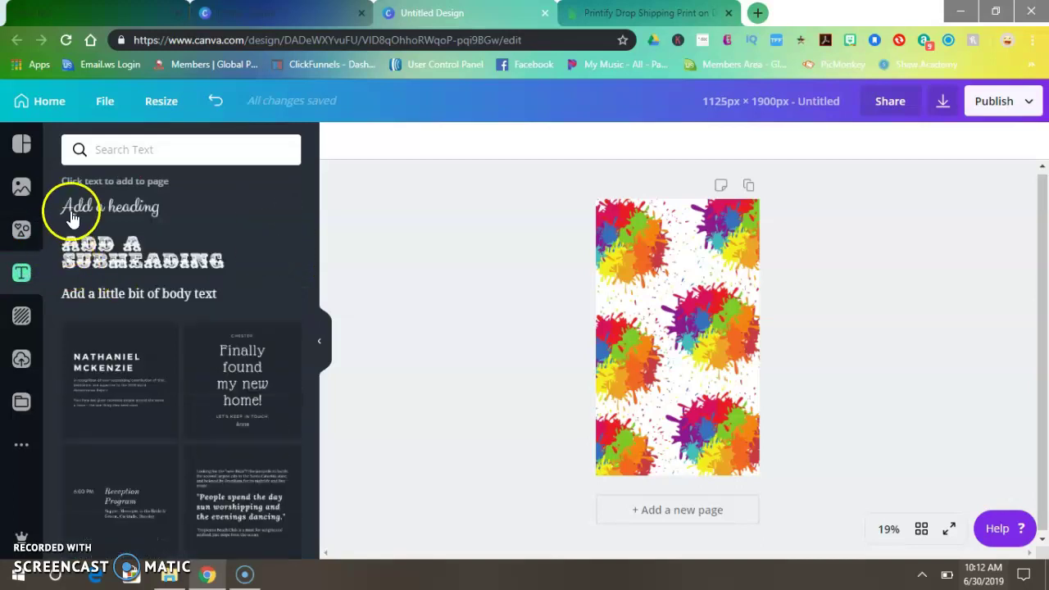
pyautogui.click(71, 208)
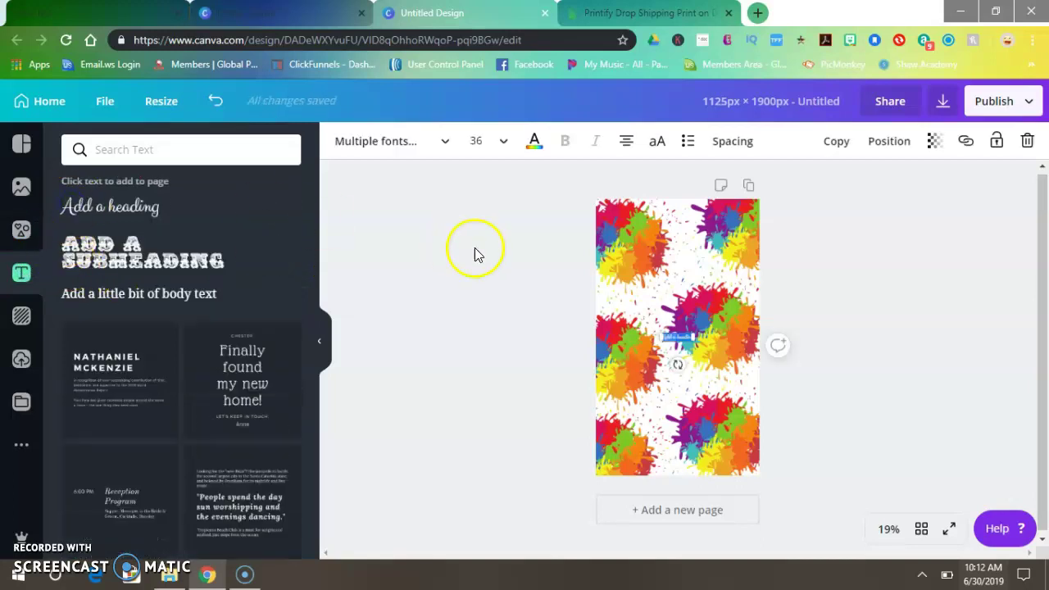
pyautogui.click(401, 137)
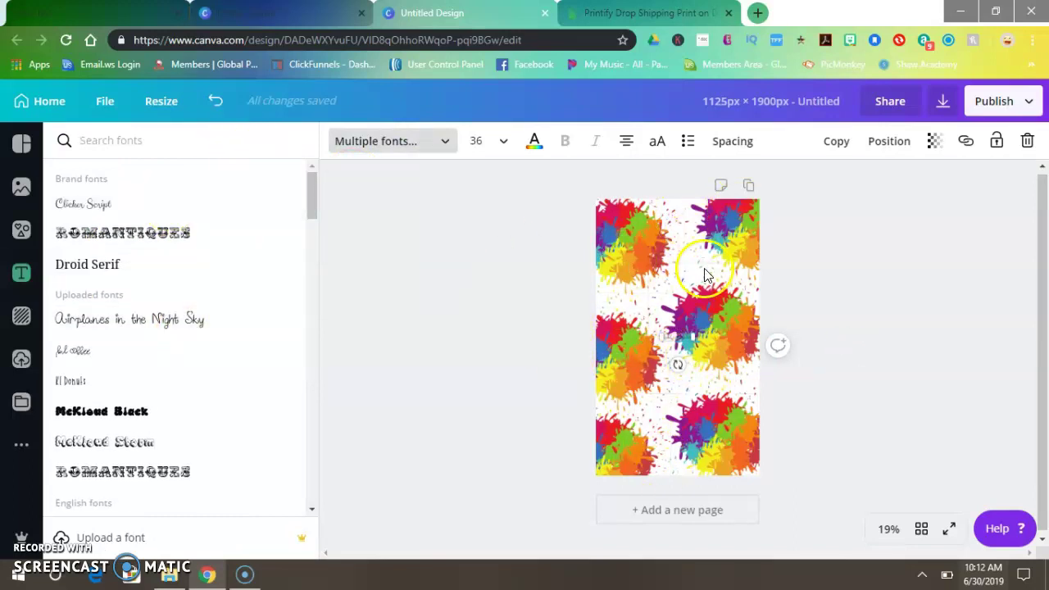
pyautogui.scroll(-3, 208, 265)
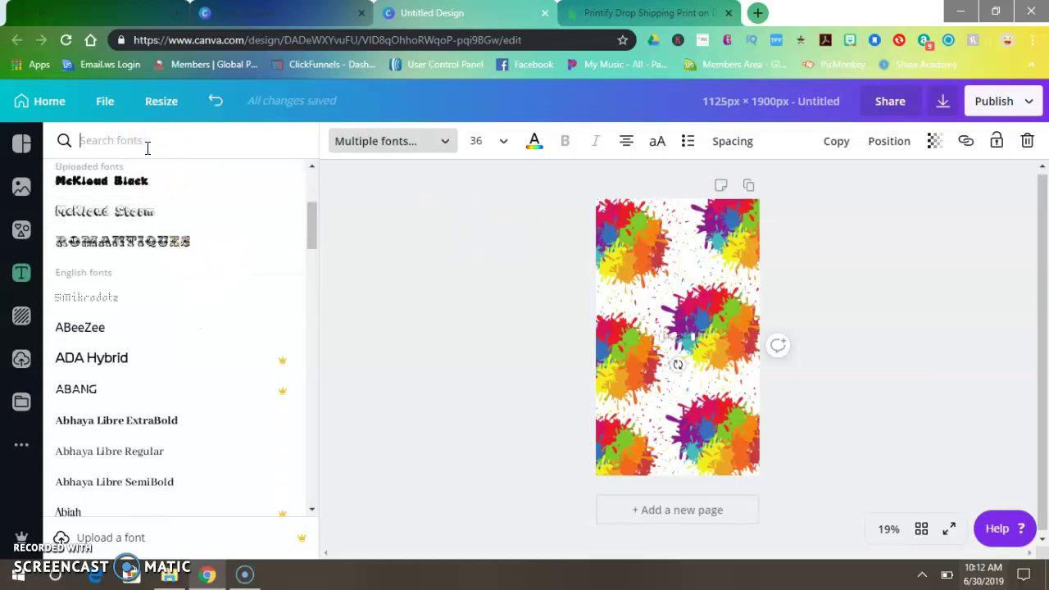
pyautogui.write('scr')
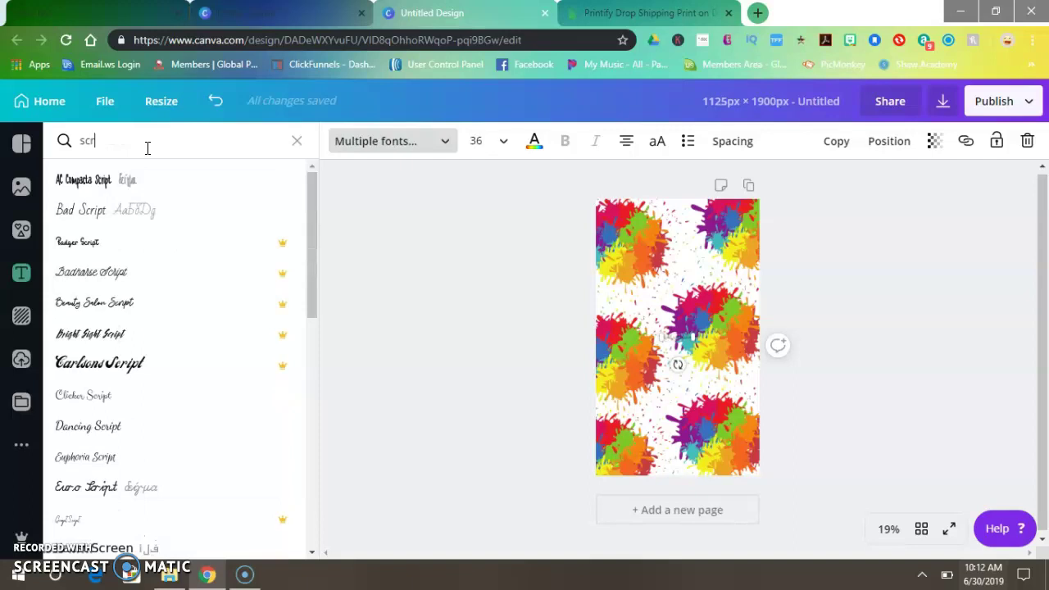
pyautogui.click(137, 377)
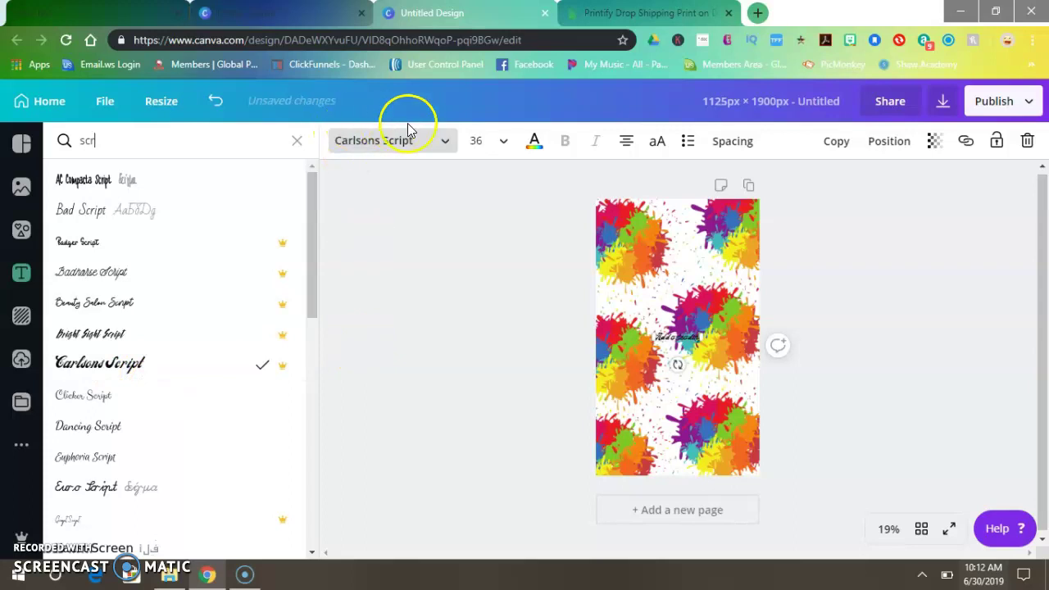
pyautogui.click(481, 139)
pyautogui.write('100')
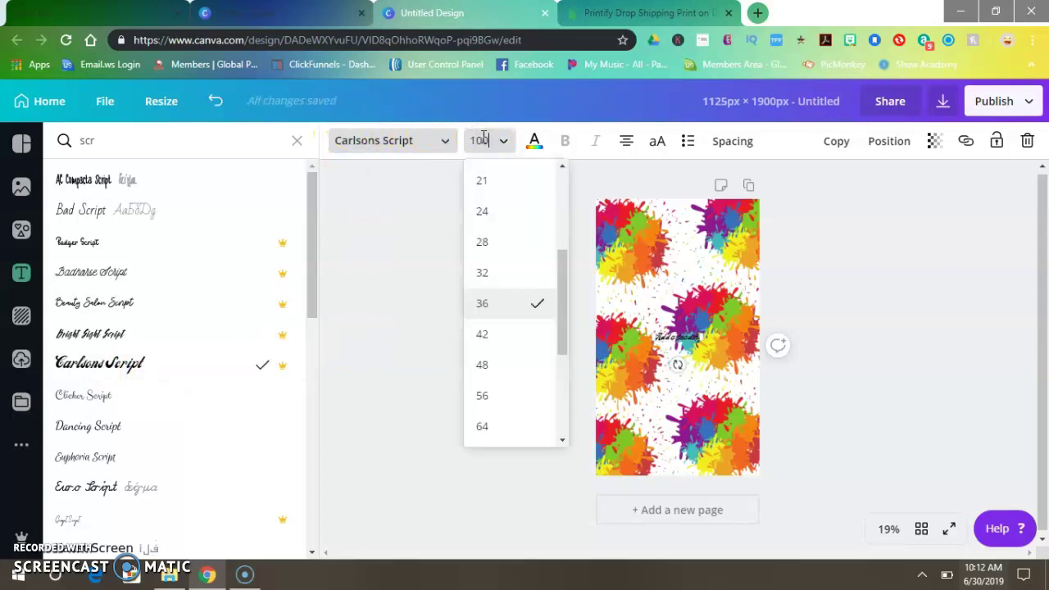
pyautogui.press('Return')
pyautogui.doubleClick(677, 371)
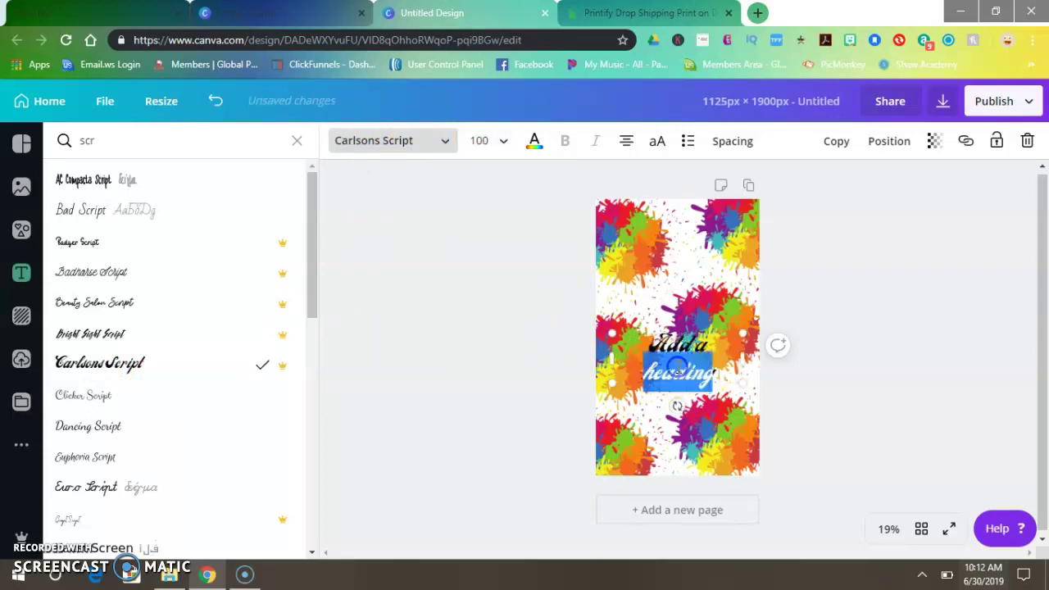
pyautogui.moveTo(677, 370); pyautogui.dragTo(668, 316)
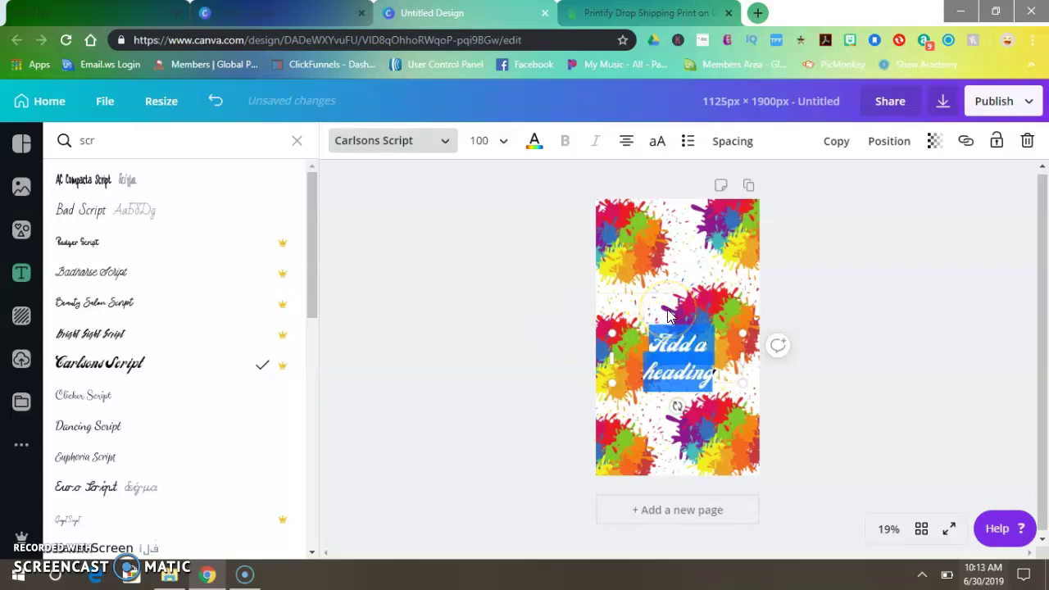
# - Change the heading to 'Sometimes All You Need Is A Little Splash Of Color' and move it up
pyautogui.write('Sometime')
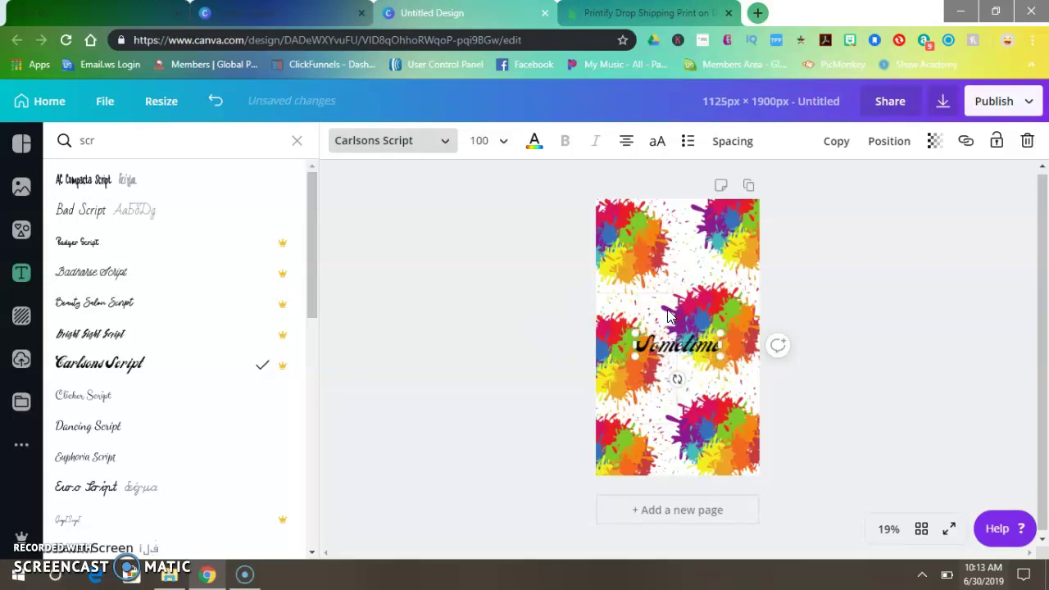
pyautogui.write('s')
pyautogui.press('Return')
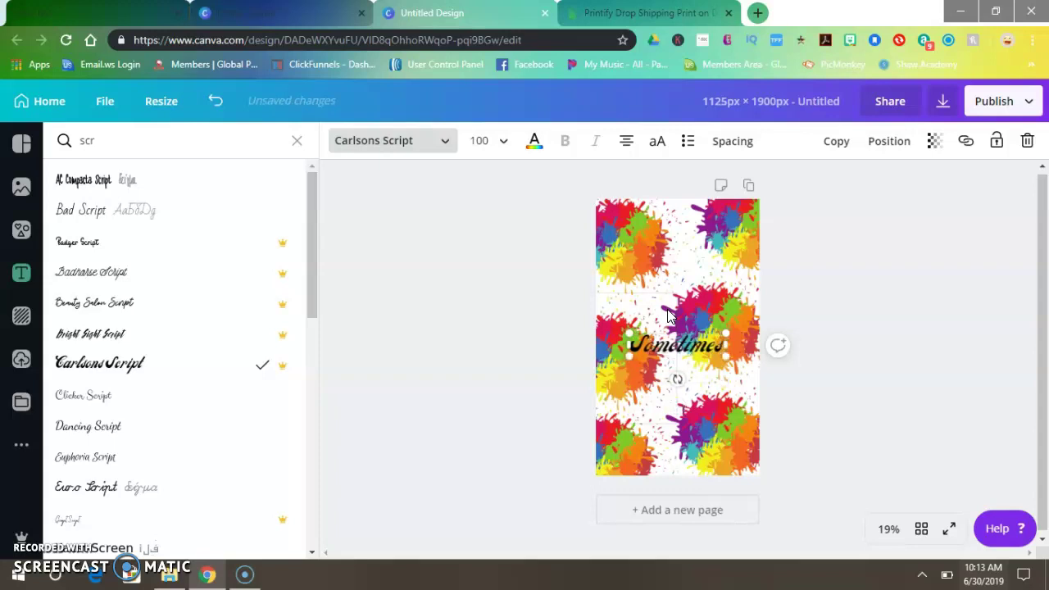
pyautogui.write('All y')
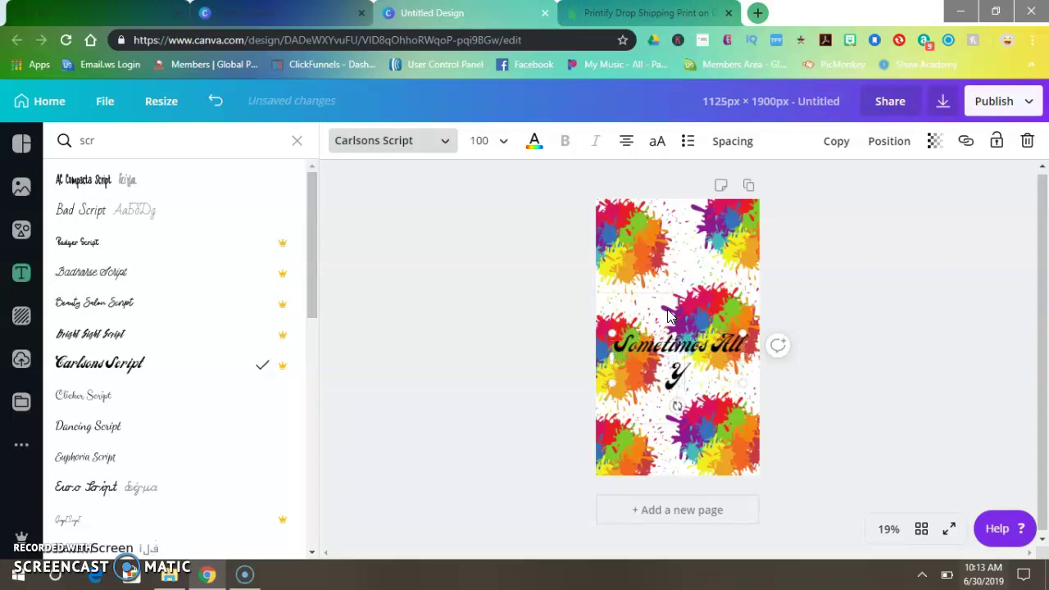
pyautogui.write('ou Need')
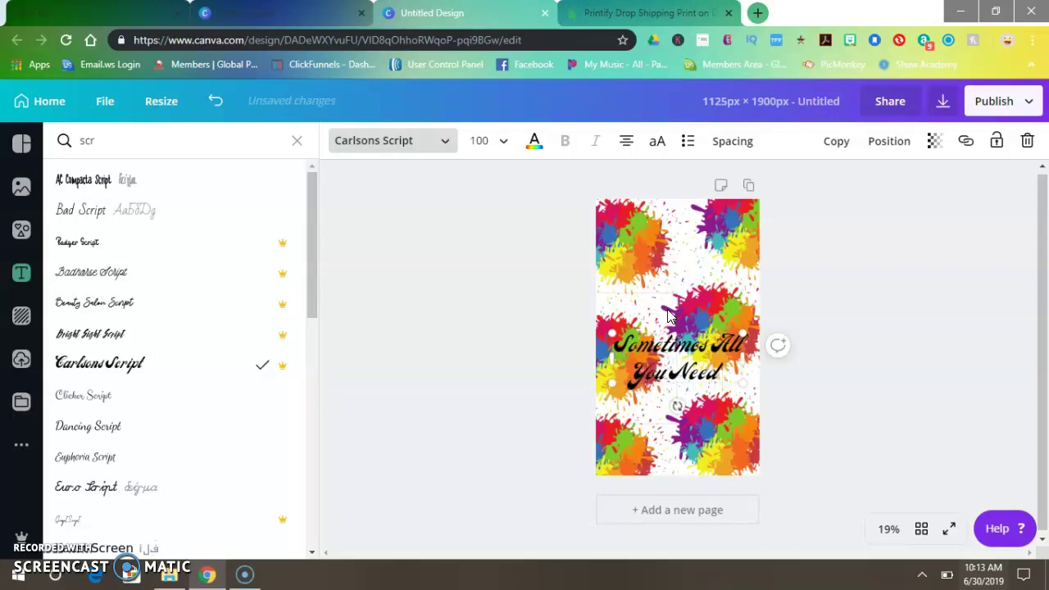
pyautogui.write(' Is A')
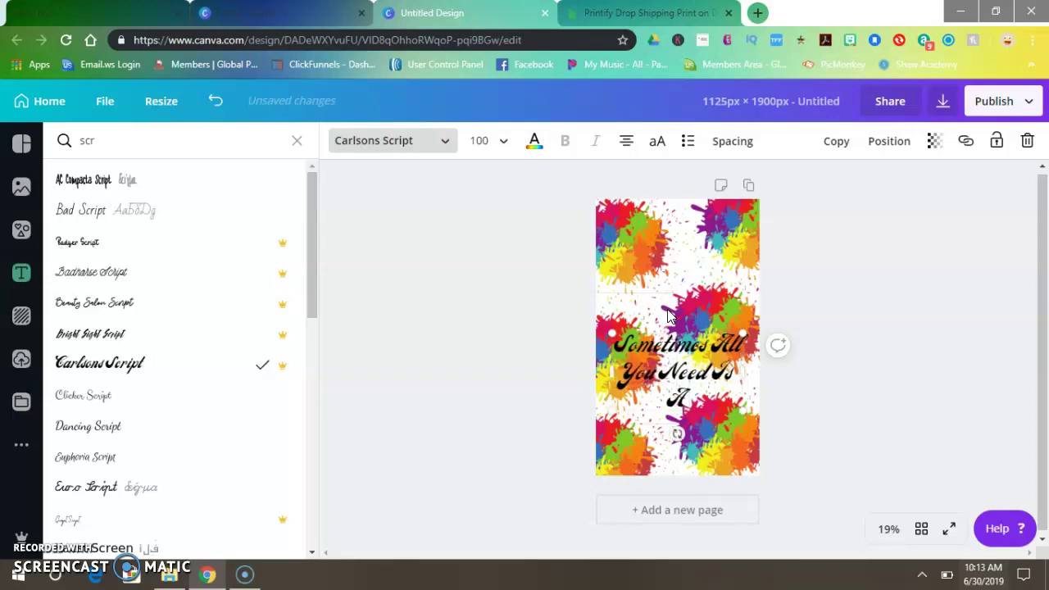
pyautogui.write(' Little Sp')
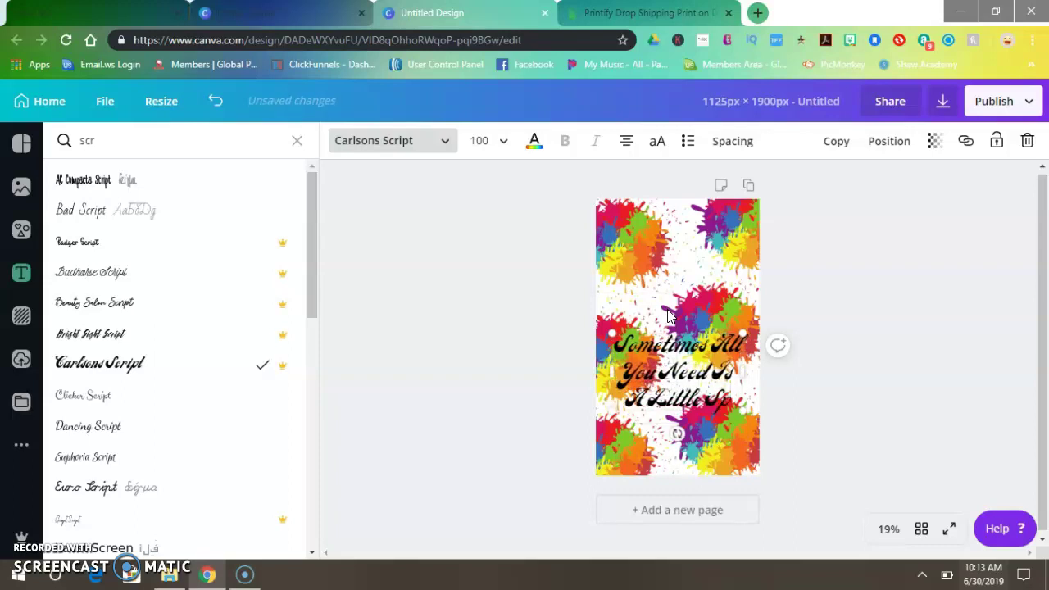
pyautogui.write('lash Of')
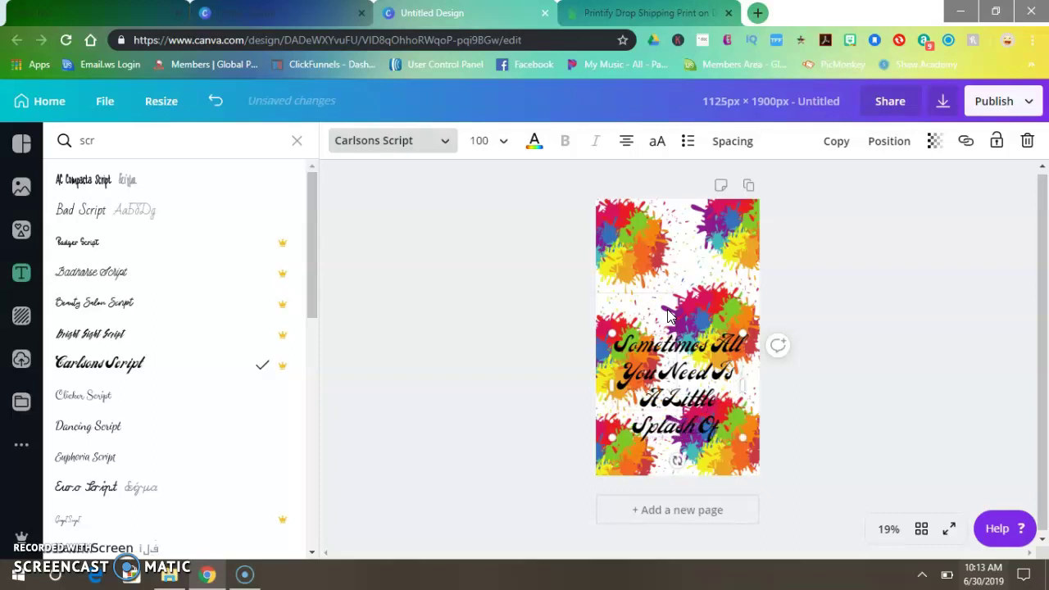
pyautogui.write(' Color')
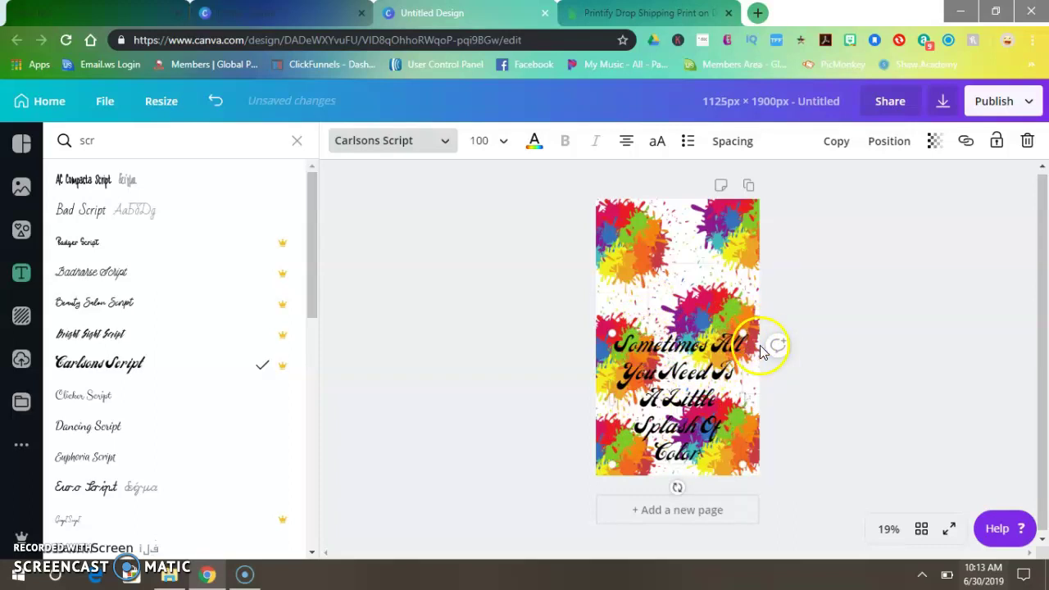
pyautogui.click(503, 416)
pyautogui.moveTo(702, 420); pyautogui.dragTo(685, 352)
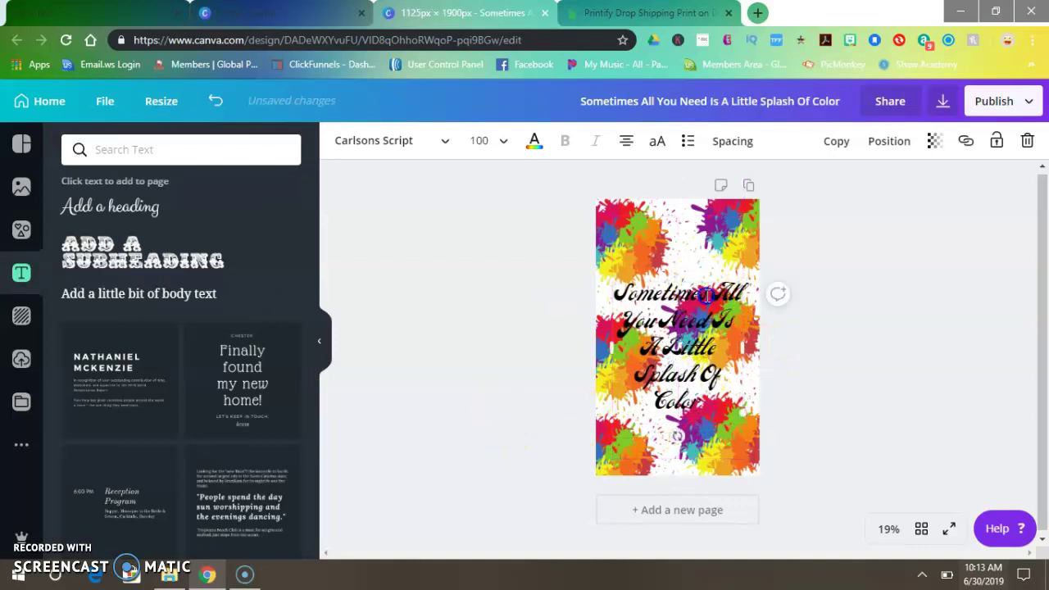
# - Narrow the quote box so lines wrap, enlarge it and centre it
pyautogui.click(692, 324)
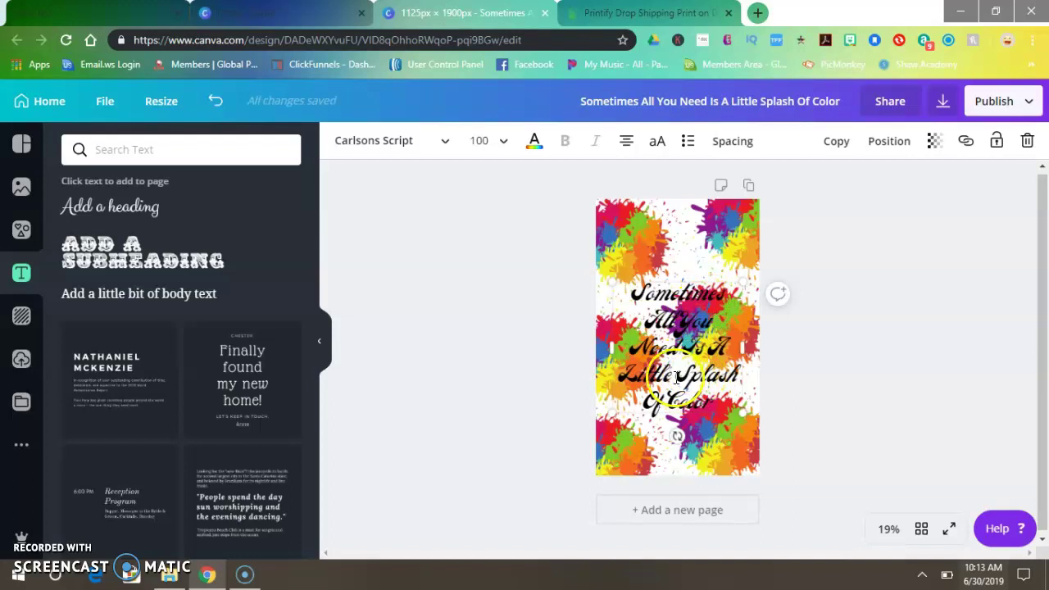
pyautogui.moveTo(711, 348); pyautogui.dragTo(688, 437)
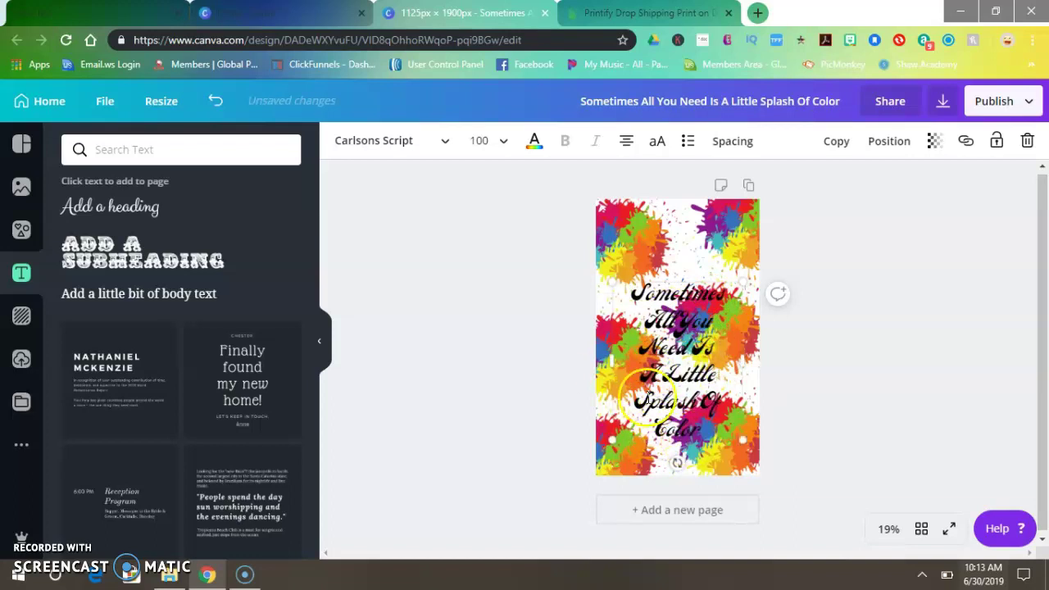
pyautogui.click(633, 294)
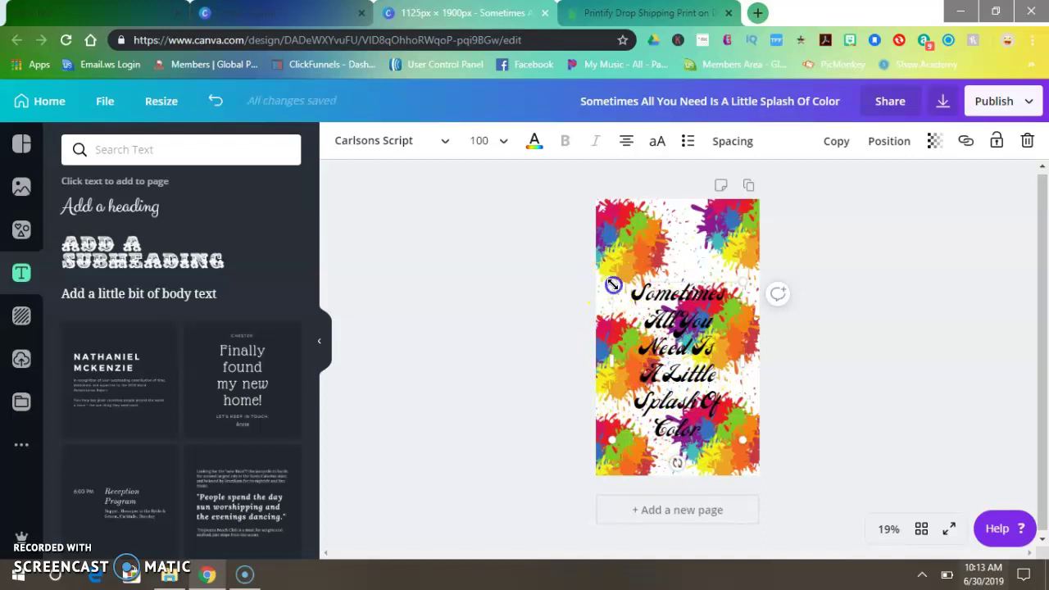
pyautogui.moveTo(610, 283); pyautogui.dragTo(603, 250)
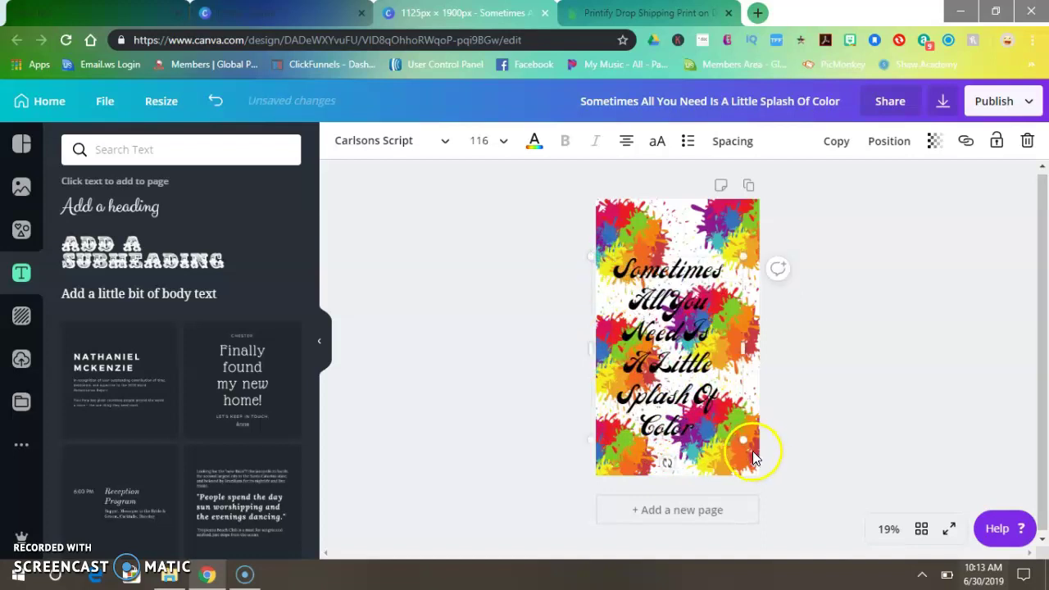
pyautogui.moveTo(742, 439); pyautogui.dragTo(756, 470)
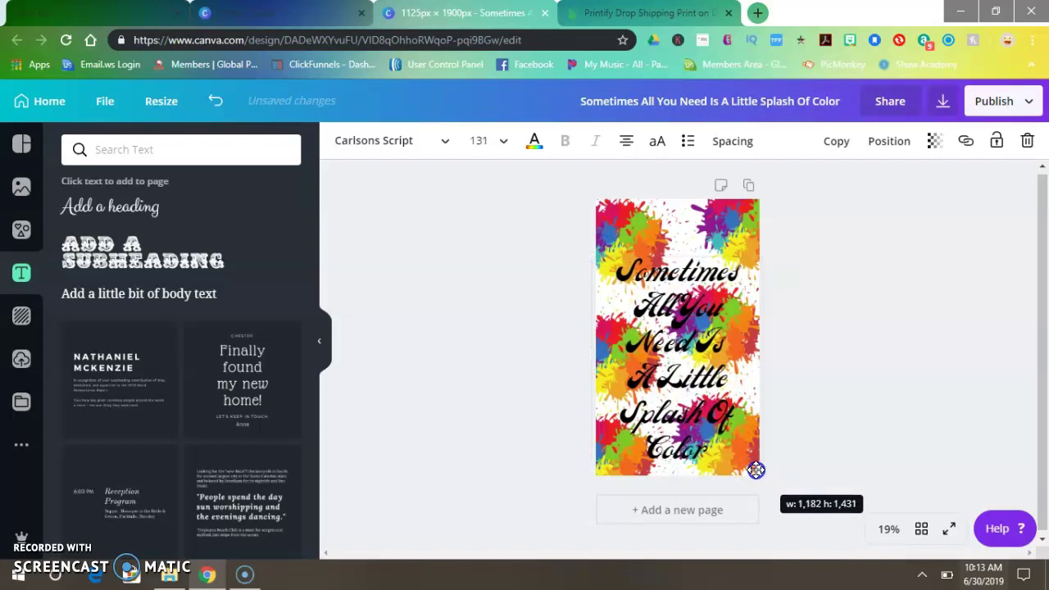
pyautogui.moveTo(756, 470); pyautogui.dragTo(757, 471)
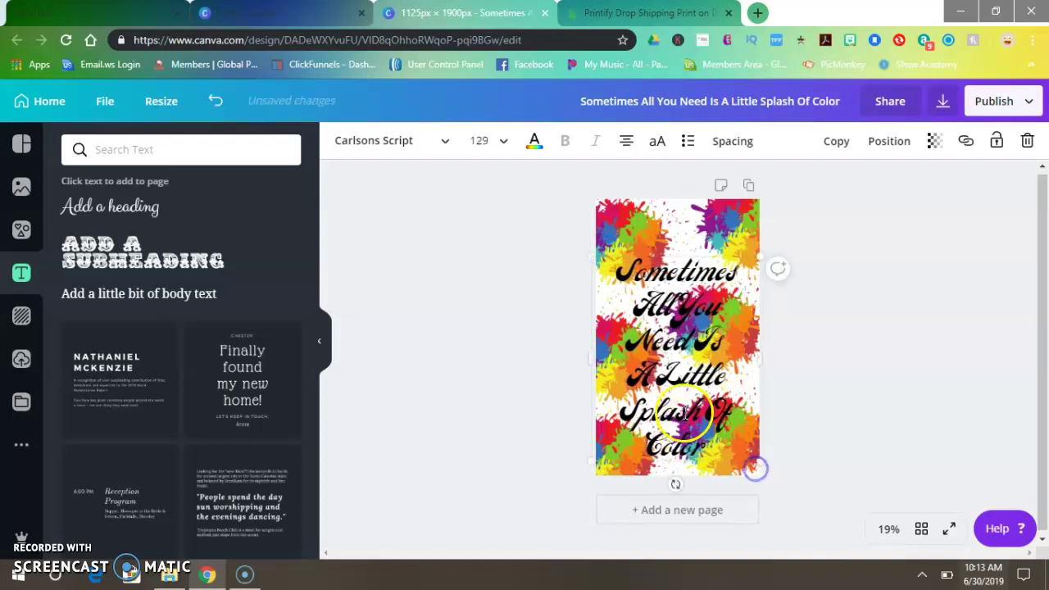
pyautogui.click(684, 410)
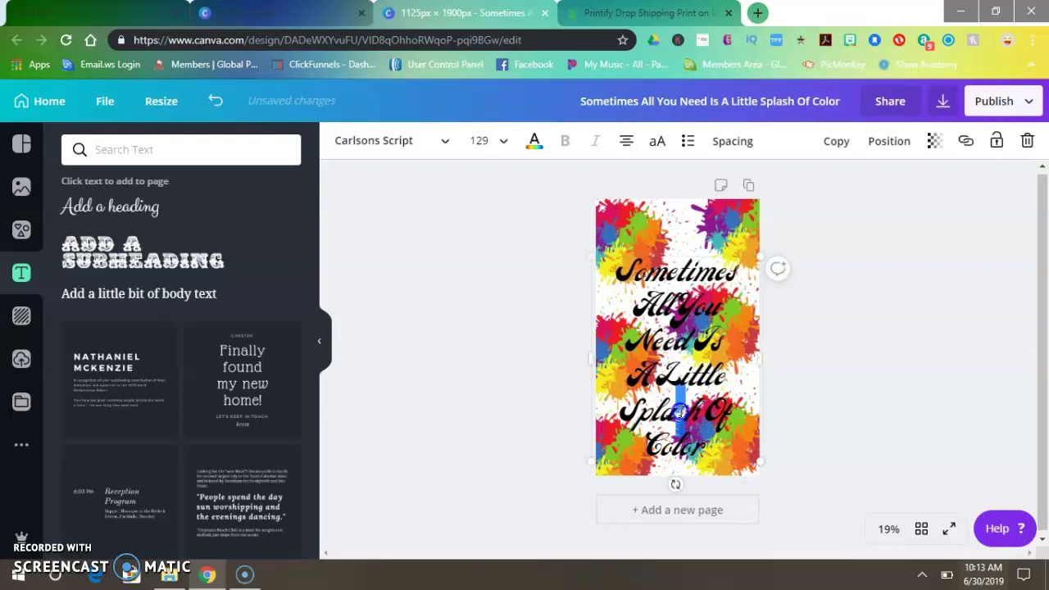
pyautogui.click(674, 346)
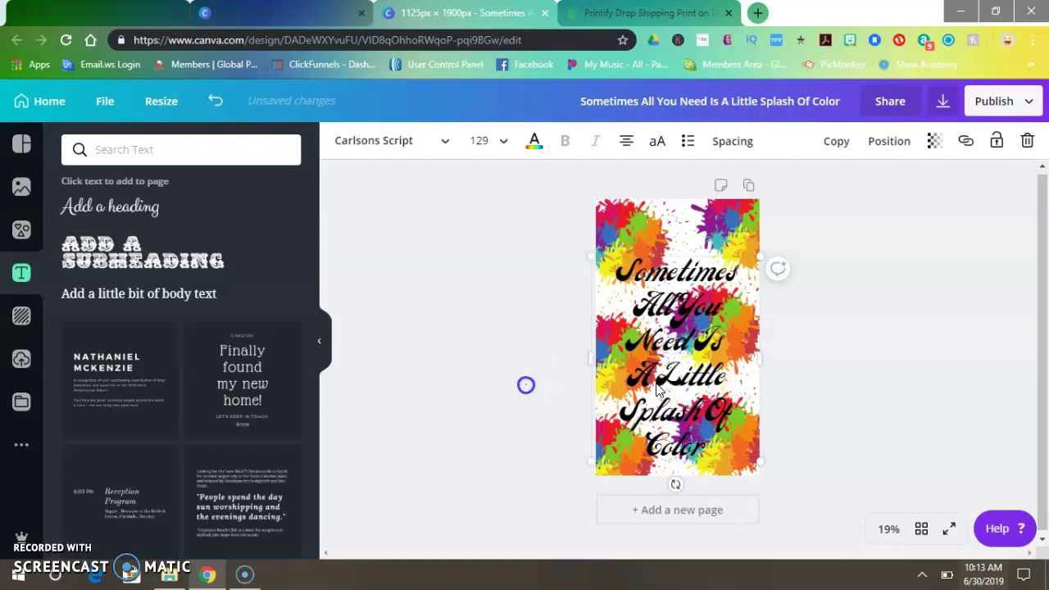
pyautogui.click(524, 384)
pyautogui.moveTo(674, 387); pyautogui.dragTo(673, 393)
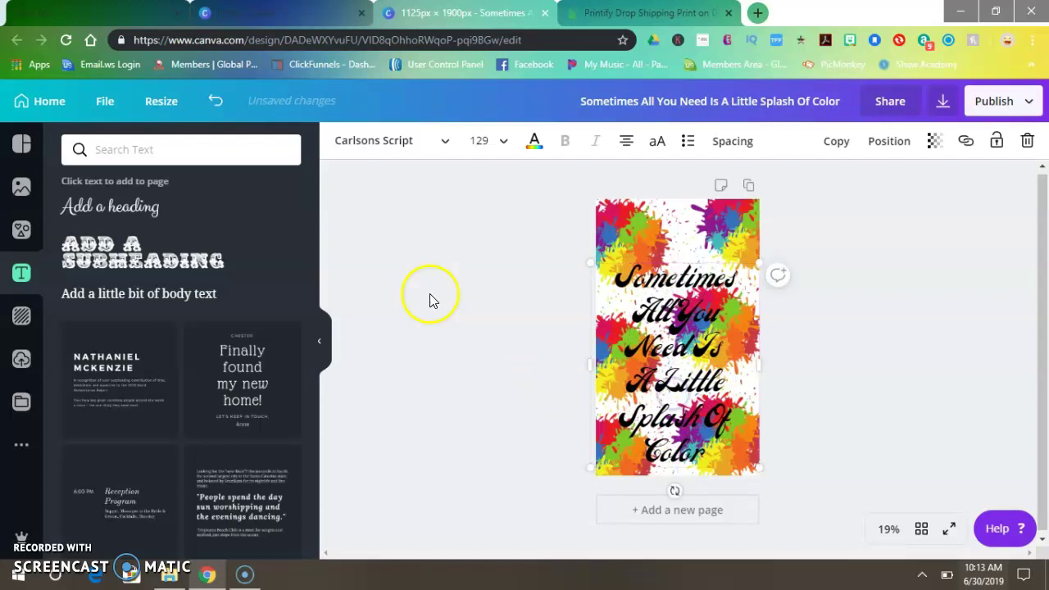
# - Set the quote to size 115, then reposition and enlarge it slightly
pyautogui.click(482, 141)
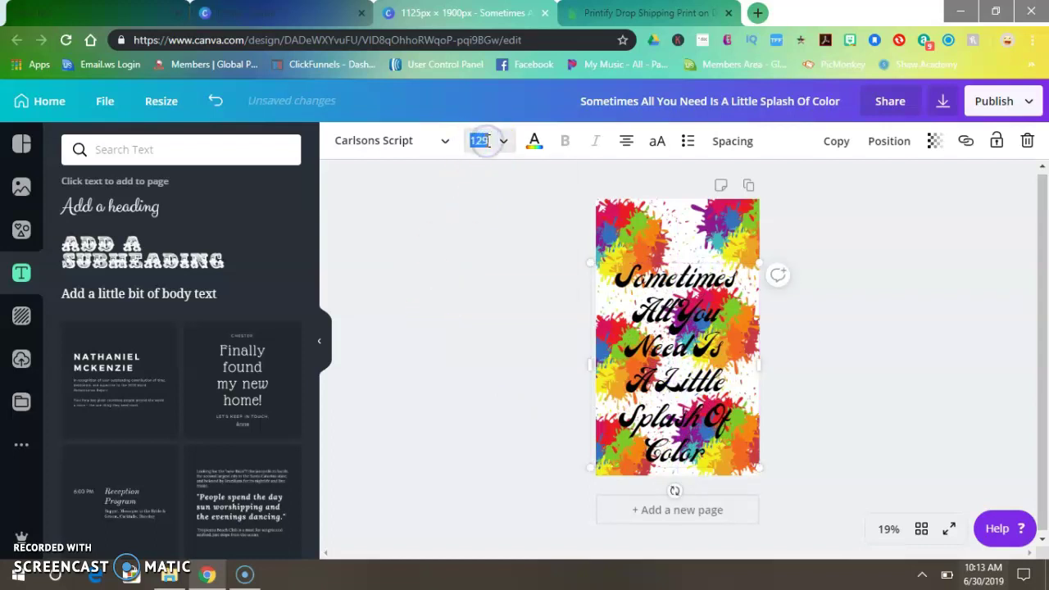
pyautogui.write('115')
pyautogui.press('Return')
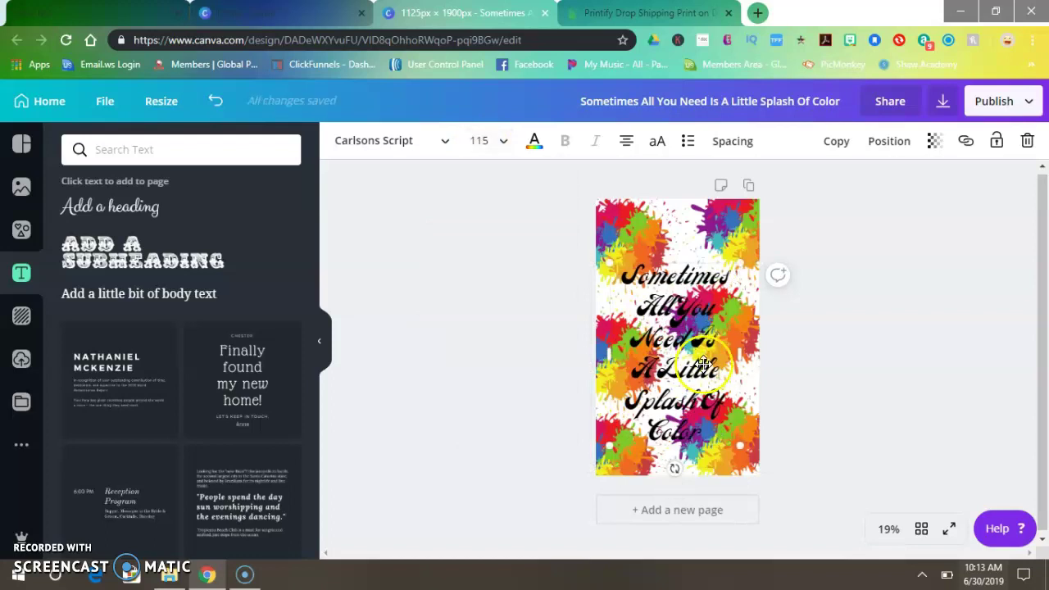
pyautogui.moveTo(704, 365); pyautogui.dragTo(703, 377)
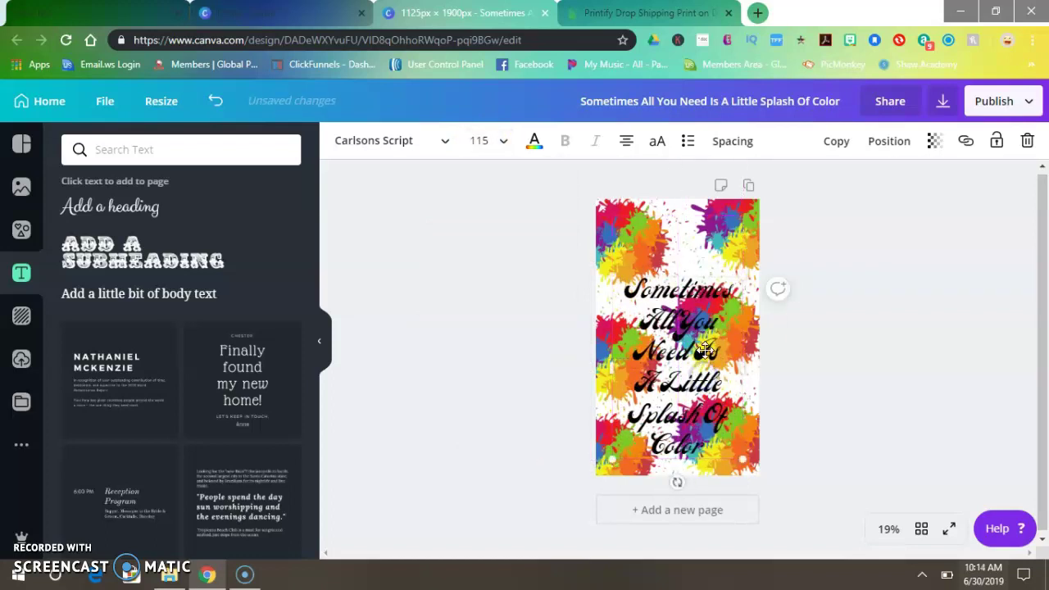
pyautogui.click(641, 305)
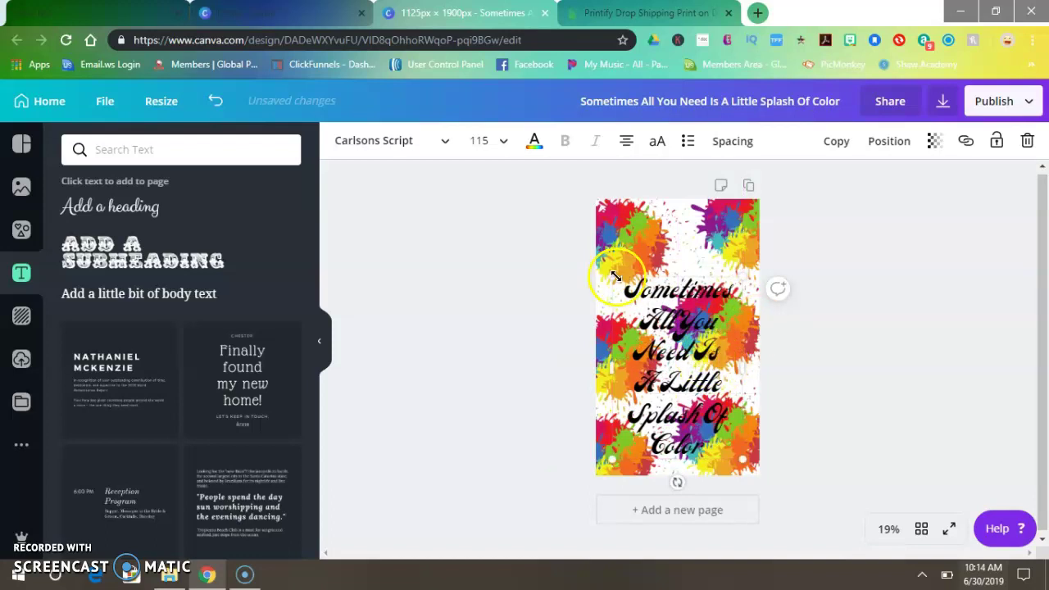
pyautogui.moveTo(604, 273); pyautogui.dragTo(609, 269)
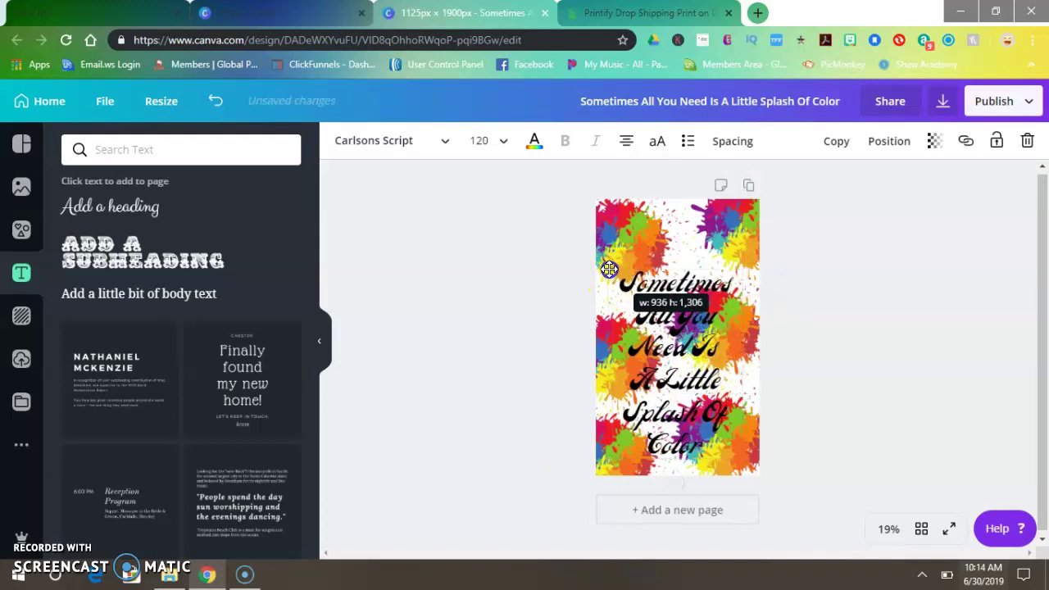
pyautogui.click(642, 298)
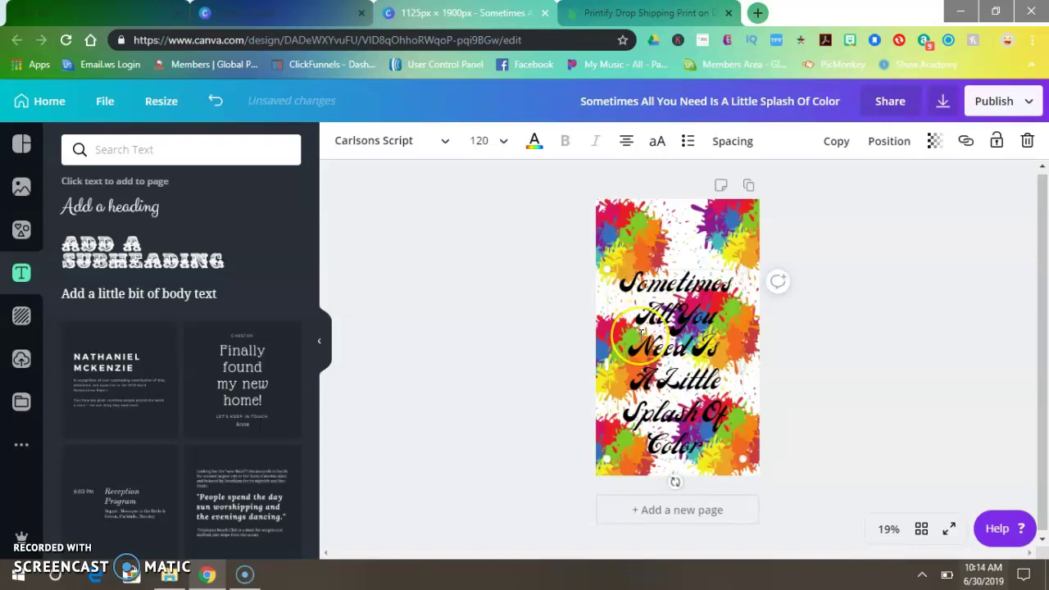
pyautogui.click(693, 410)
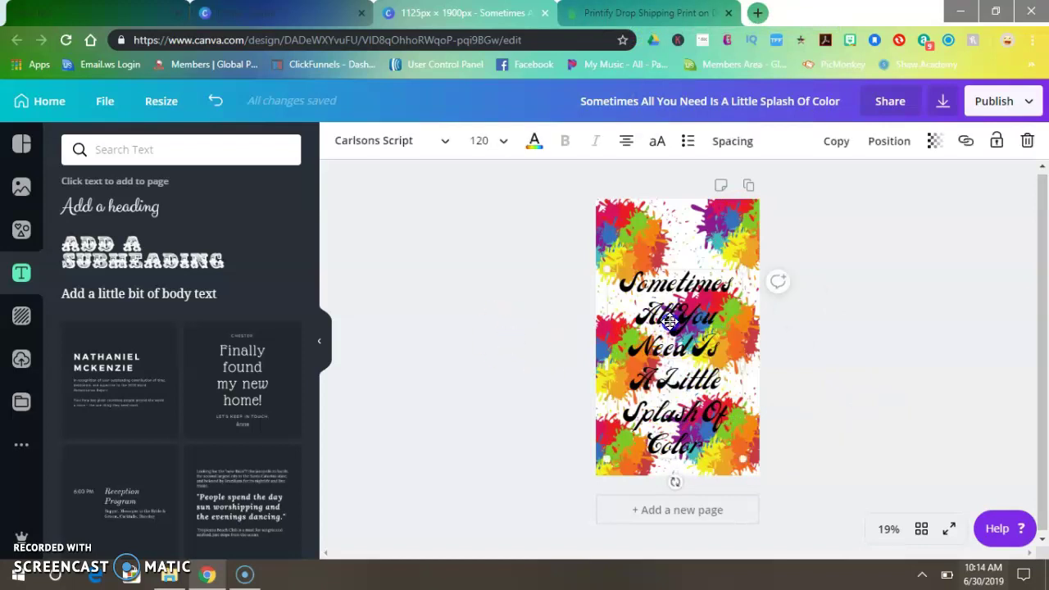
# - Correct the design title so it ends with 'Splash Of Color'
pyautogui.click(524, 324)
pyautogui.click(793, 349)
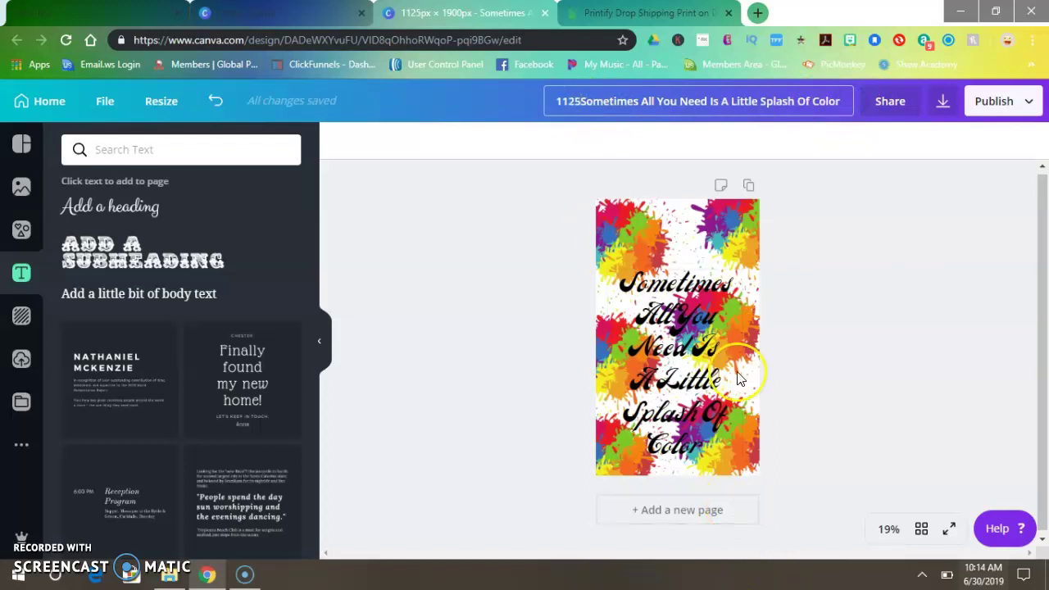
pyautogui.write('00')
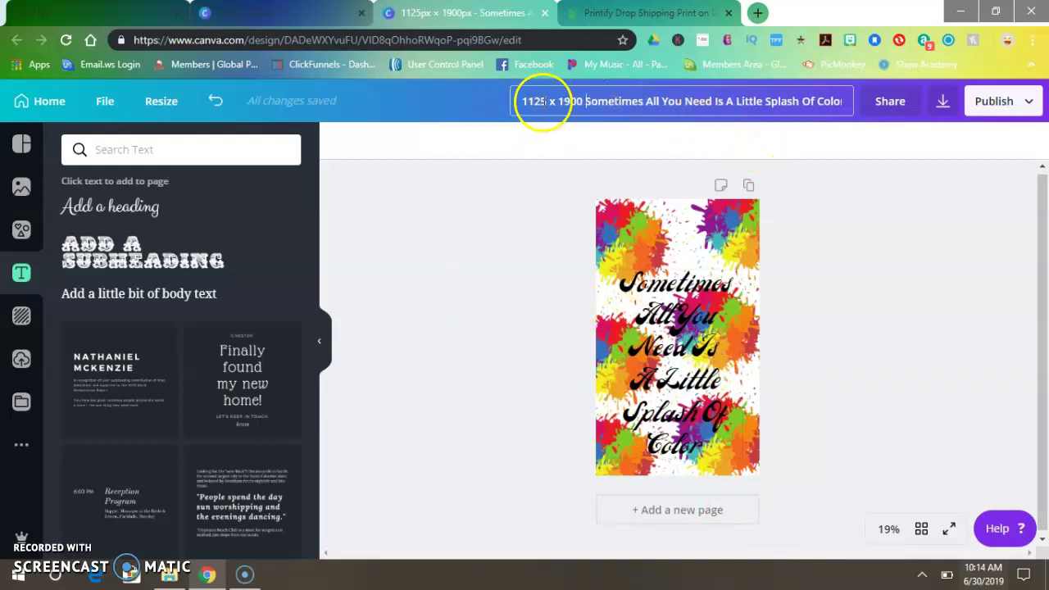
pyautogui.click(835, 101)
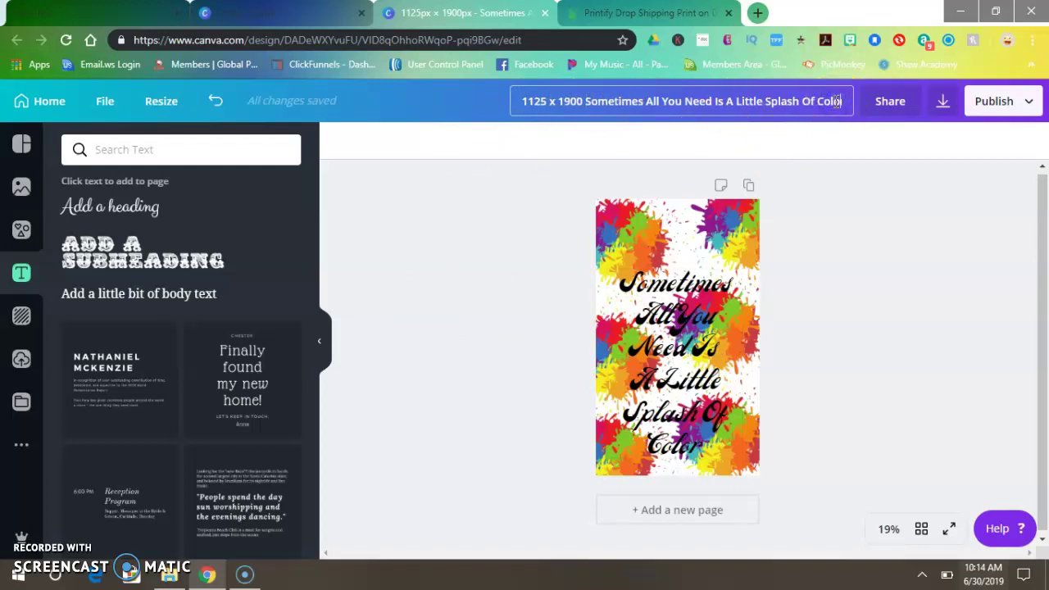
# - Finish the design title, download it as a transparent-background PNG, and close the Canva tabs
pyautogui.write('r')
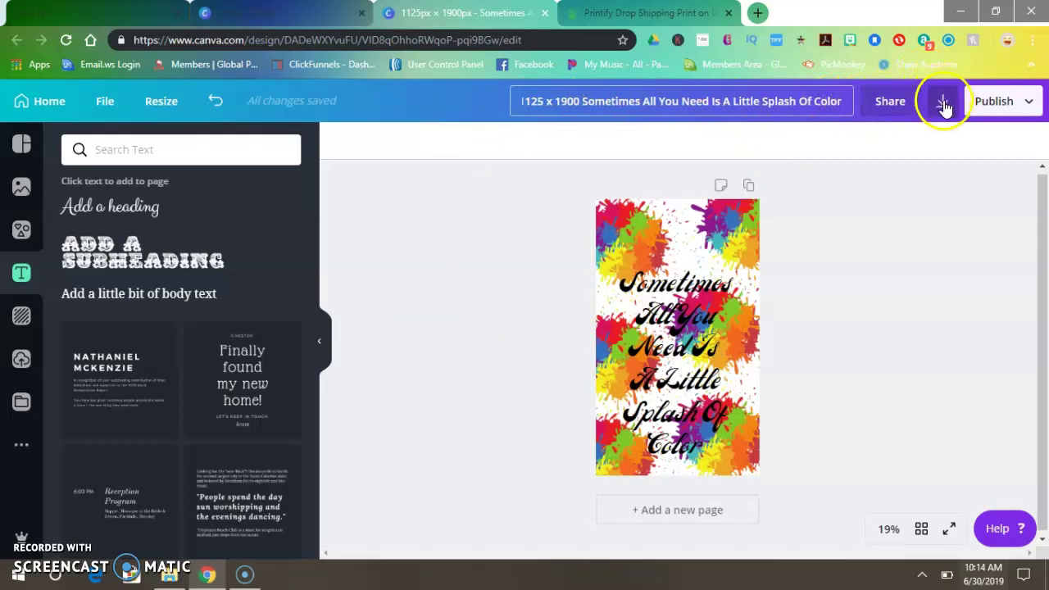
pyautogui.click(912, 132)
pyautogui.click(945, 103)
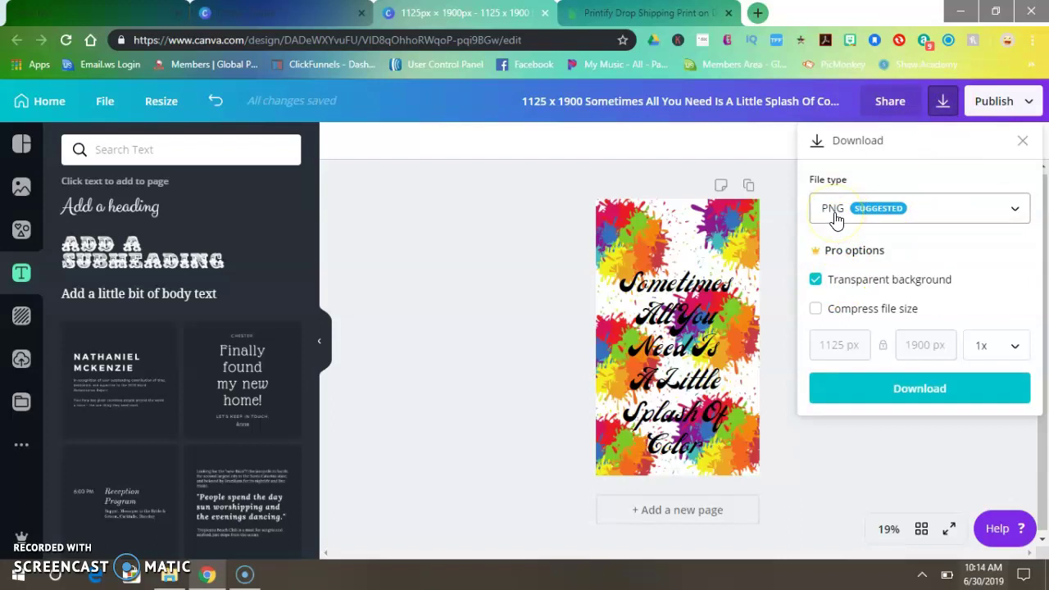
pyautogui.click(655, 215)
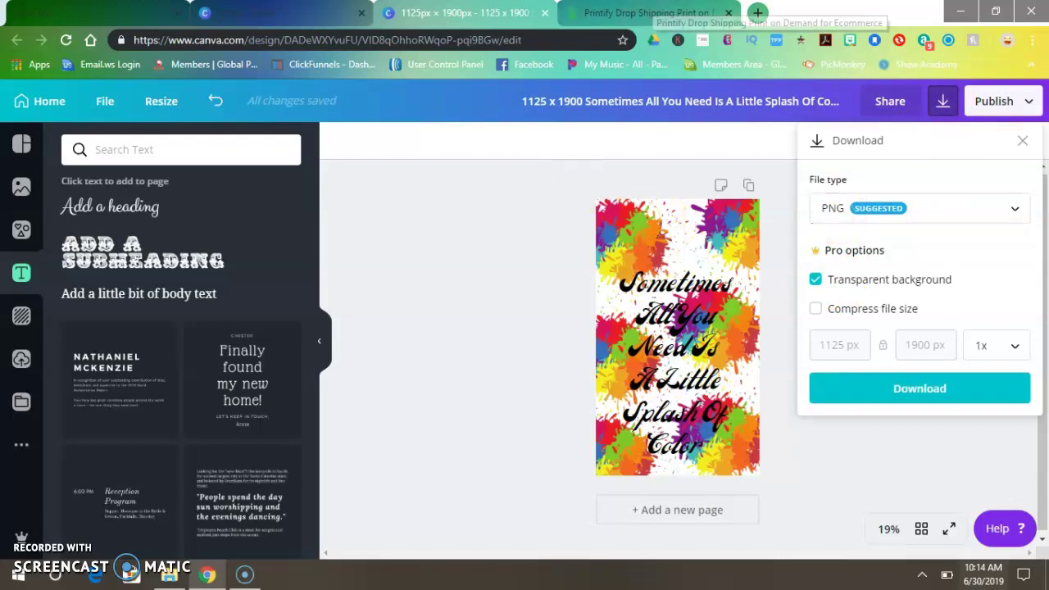
pyautogui.click(818, 229)
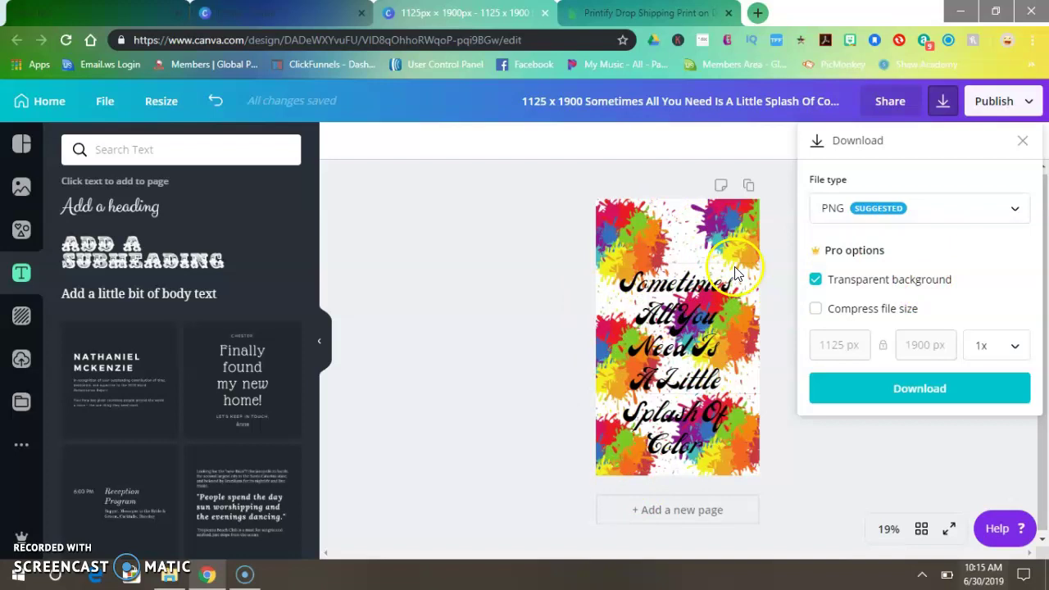
pyautogui.click(911, 387)
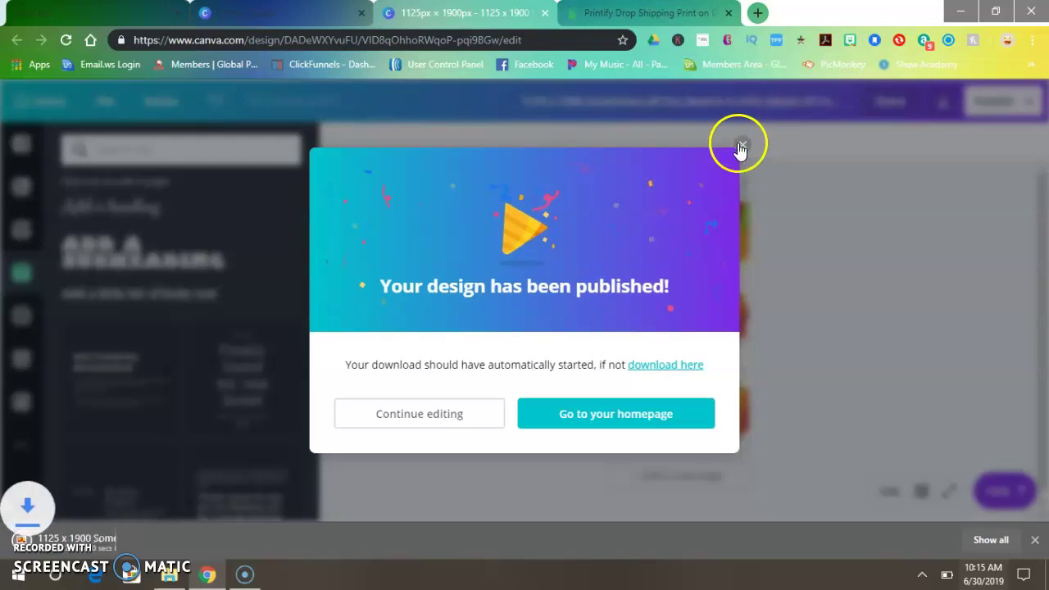
pyautogui.click(738, 144)
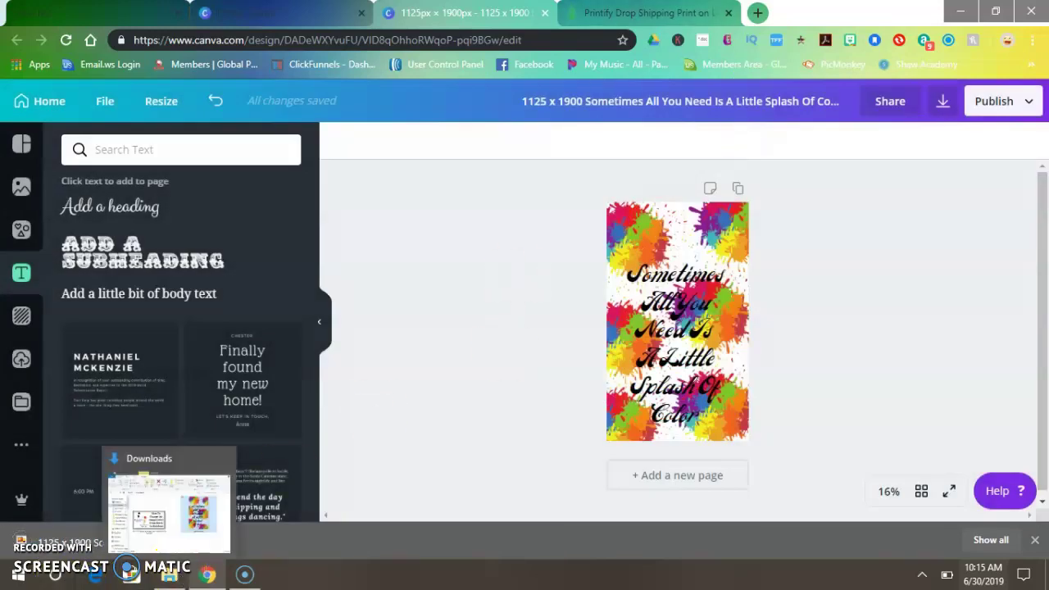
pyautogui.click(549, 15)
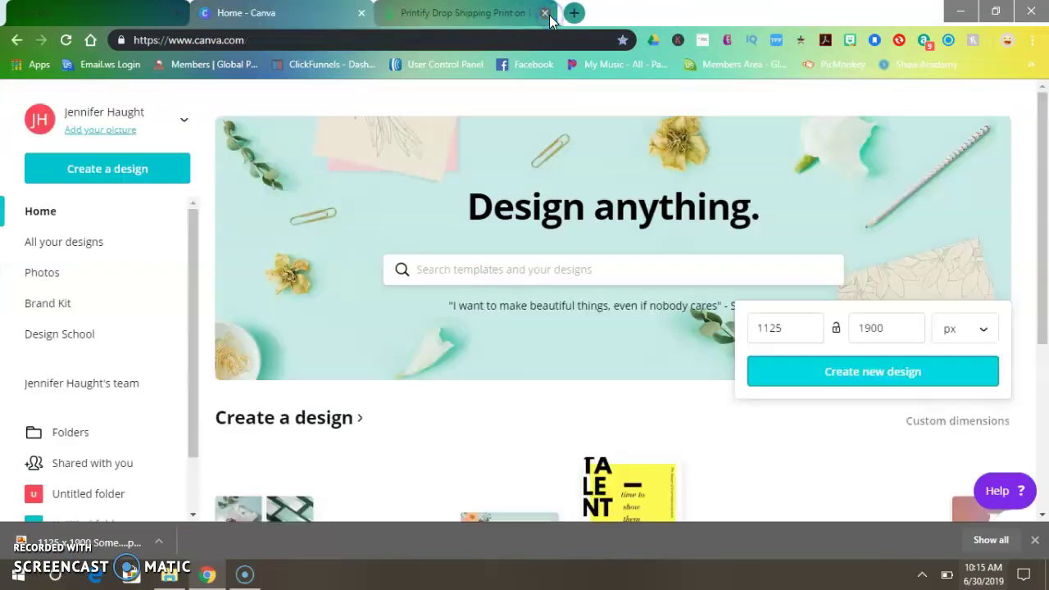
pyautogui.click(362, 14)
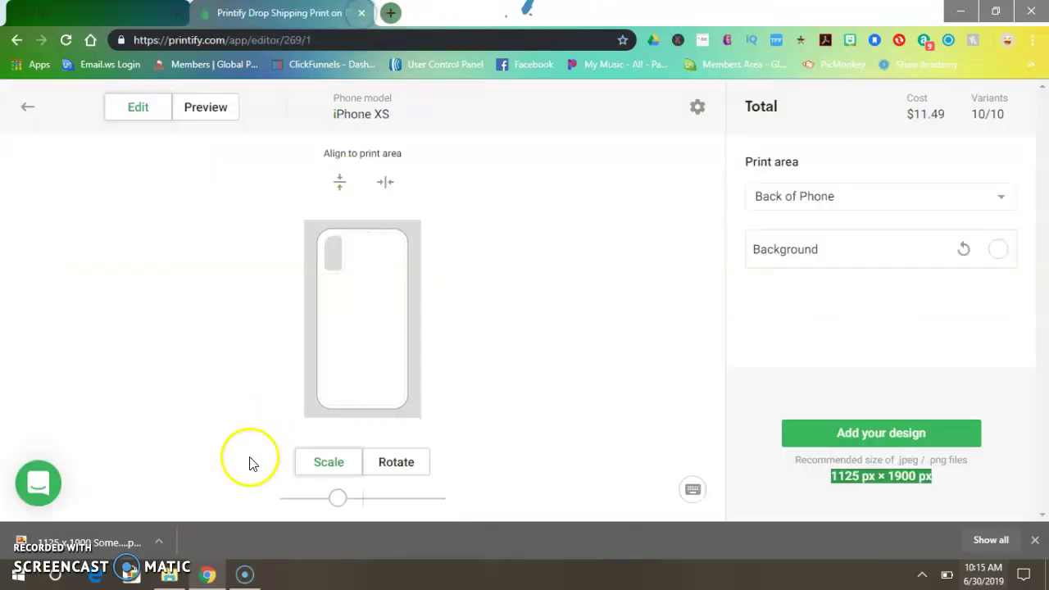
pyautogui.click(167, 582)
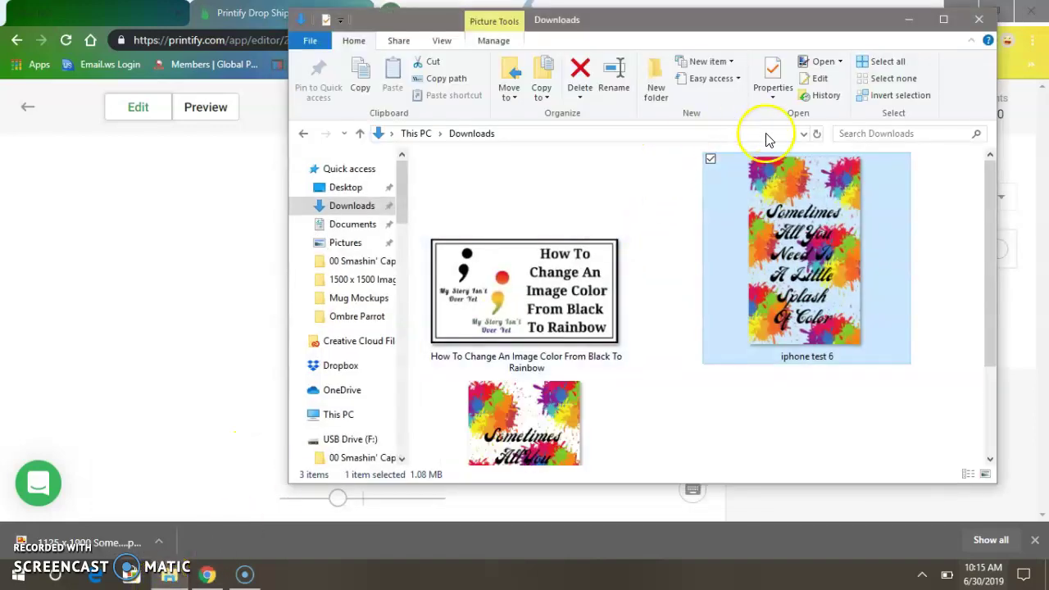
pyautogui.scroll(-2, 637, 192)
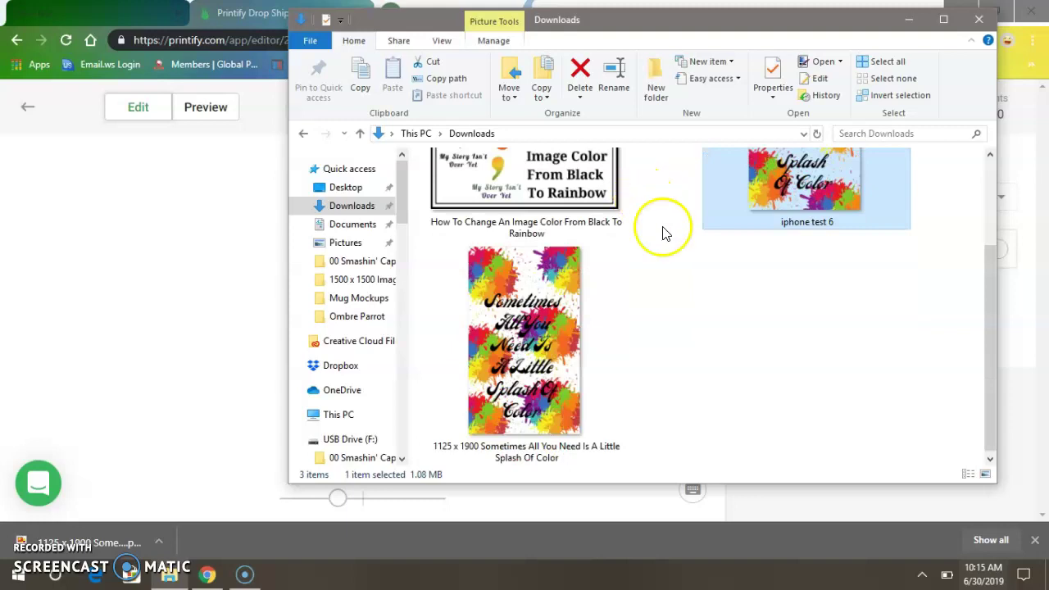
pyautogui.scroll(2, 623, 271)
pyautogui.scroll(-2, 512, 351)
pyautogui.scroll(2, 805, 195)
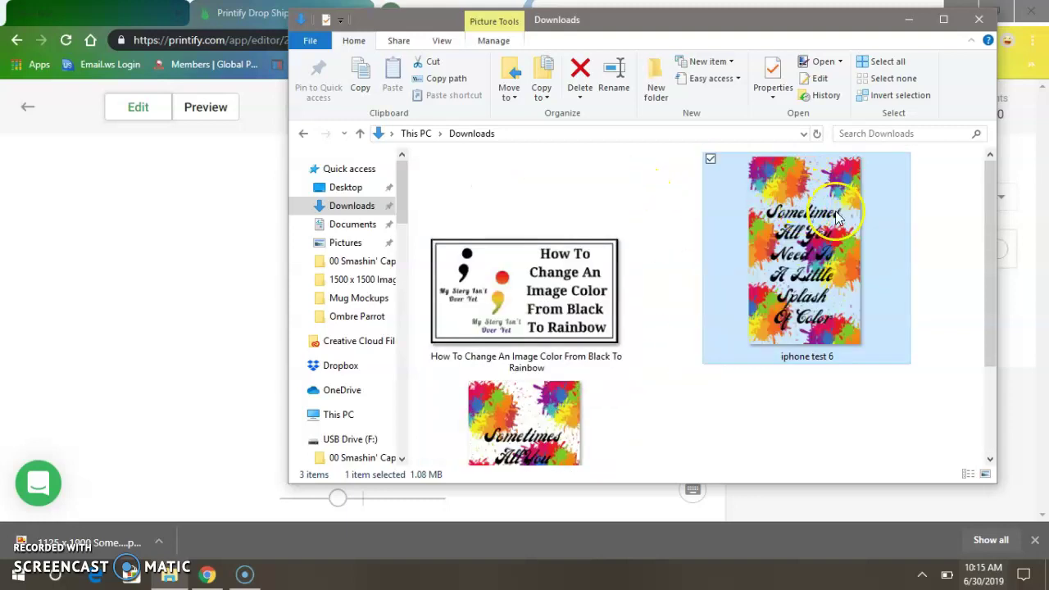
pyautogui.scroll(-2, 763, 257)
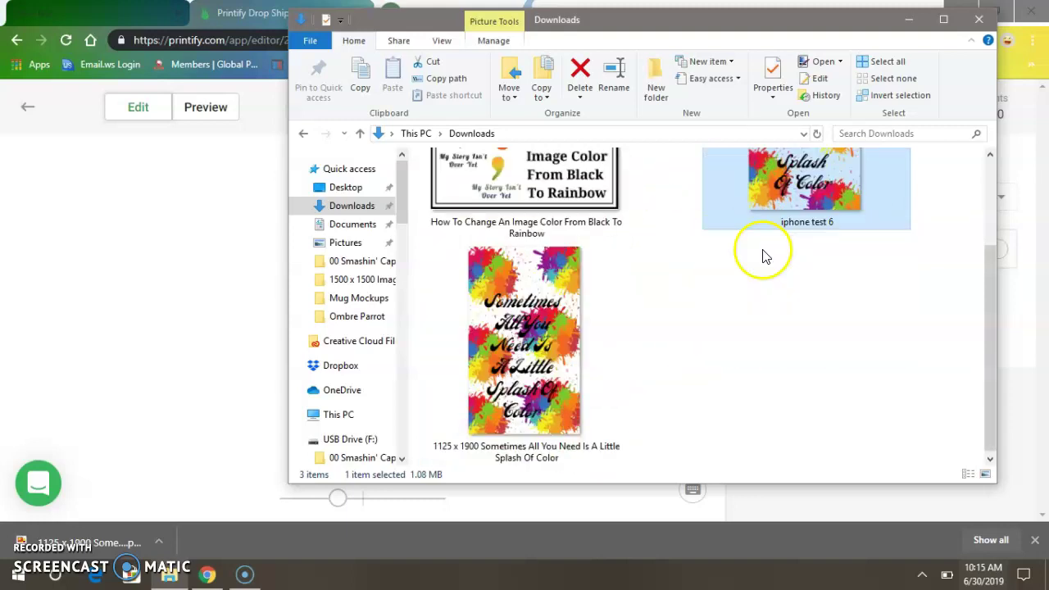
pyautogui.scroll(2, 759, 215)
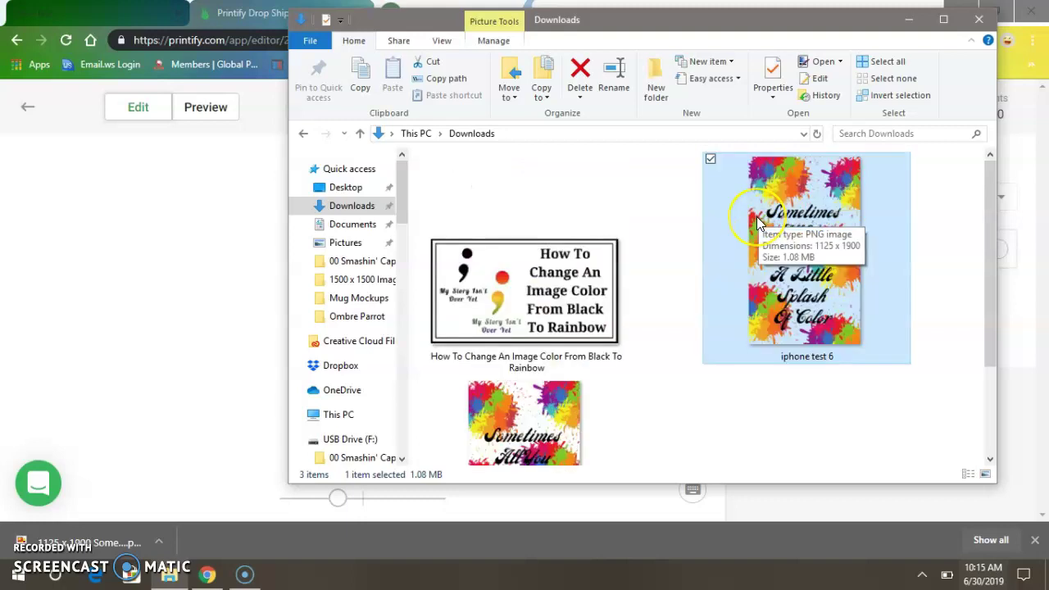
pyautogui.scroll(-2, 759, 221)
pyautogui.moveTo(524, 341)
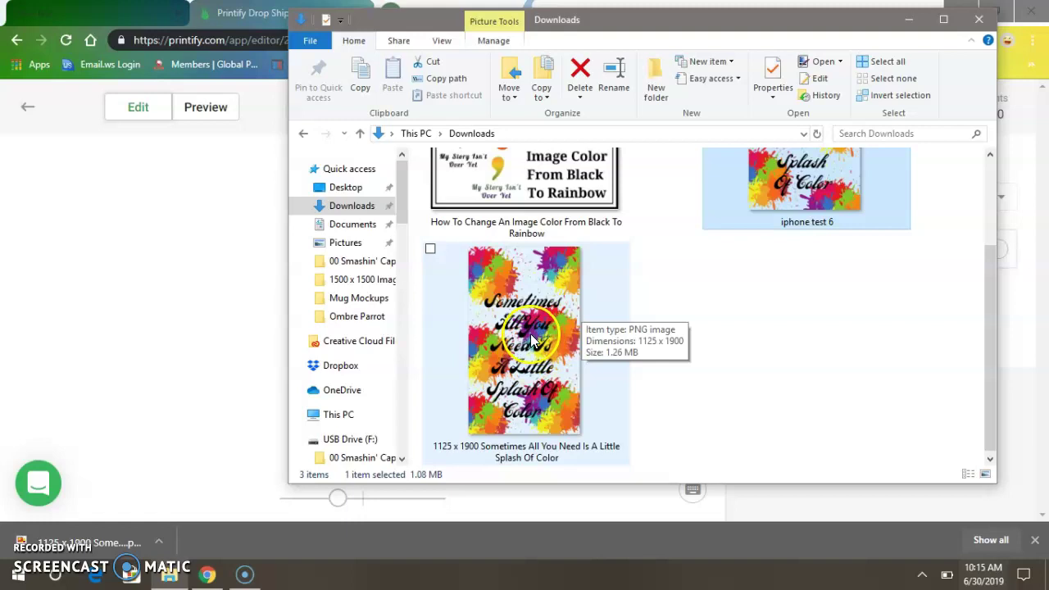
pyautogui.scroll(2, 686, 344)
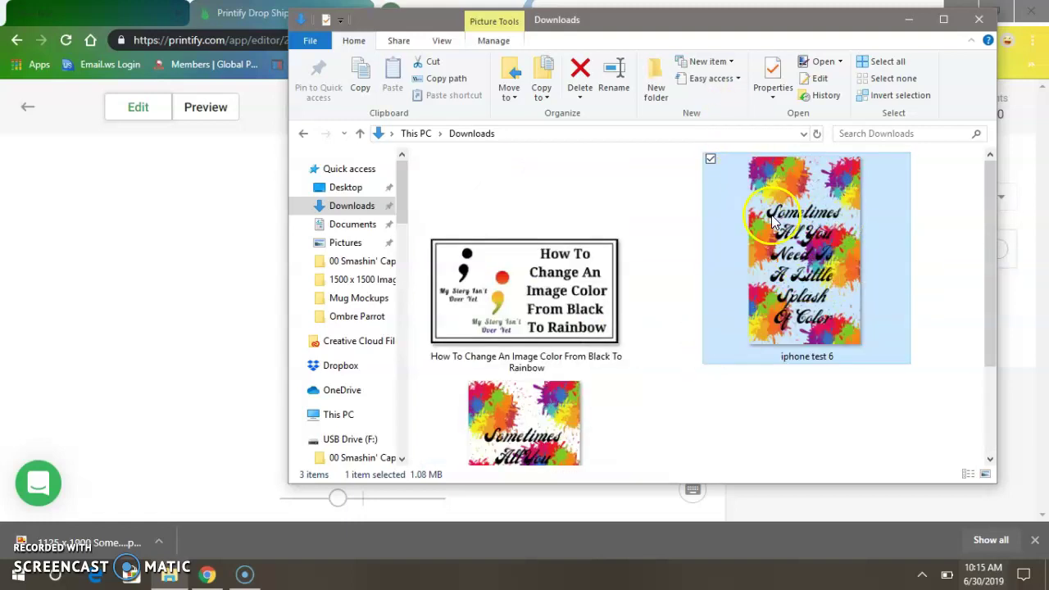
pyautogui.click(982, 21)
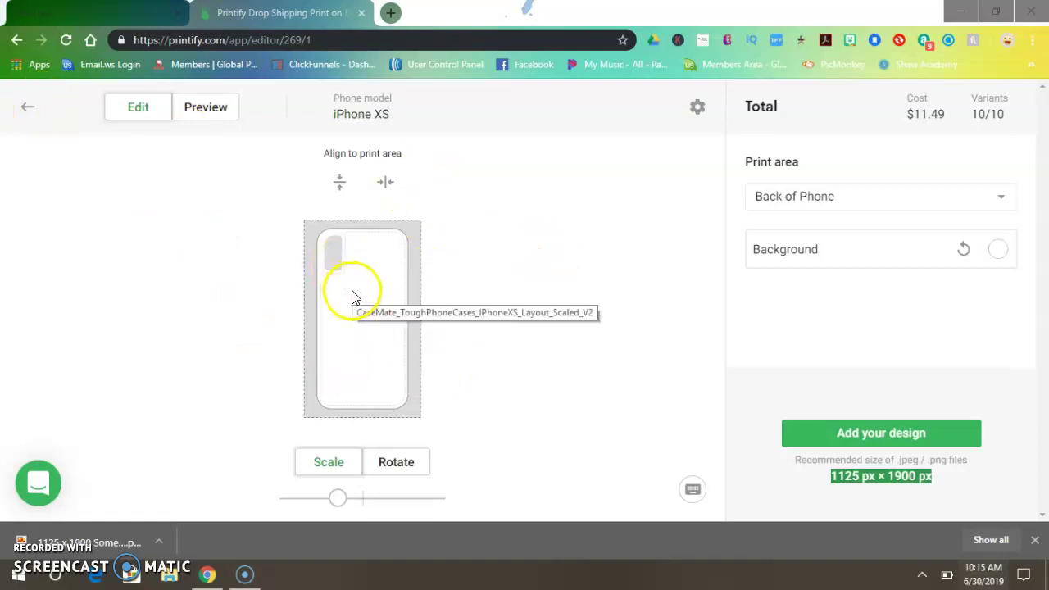
# - Place the 'Sometimes All You Need' splash-of-color design from My Files onto the iPhone XS case
pyautogui.click(834, 478)
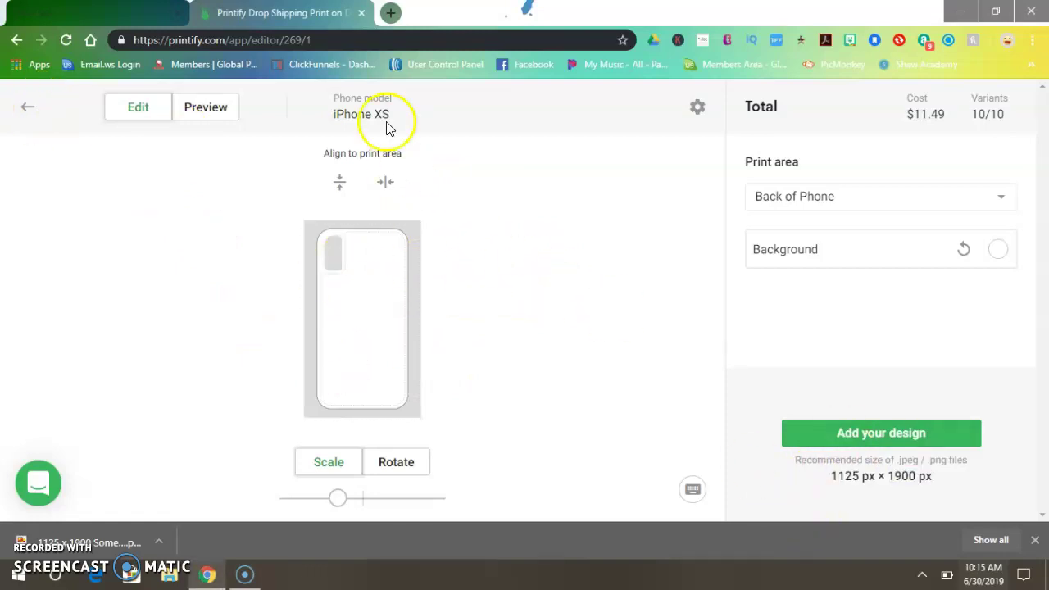
pyautogui.click(896, 441)
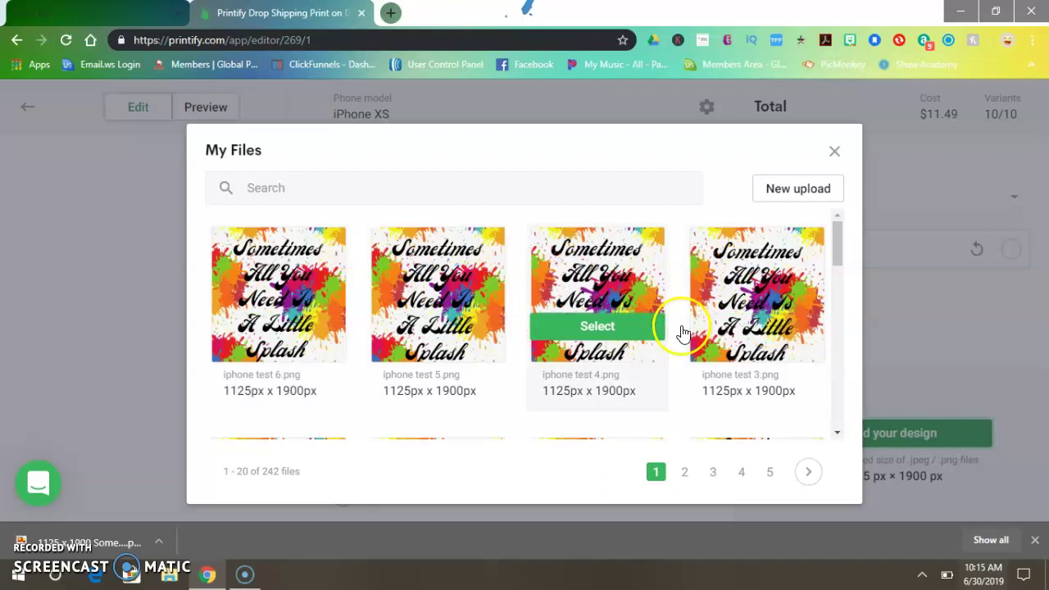
pyautogui.scroll(-2, 385, 299)
pyautogui.scroll(-2, 385, 299)
pyautogui.scroll(-4, 309, 309)
pyautogui.scroll(5, 574, 347)
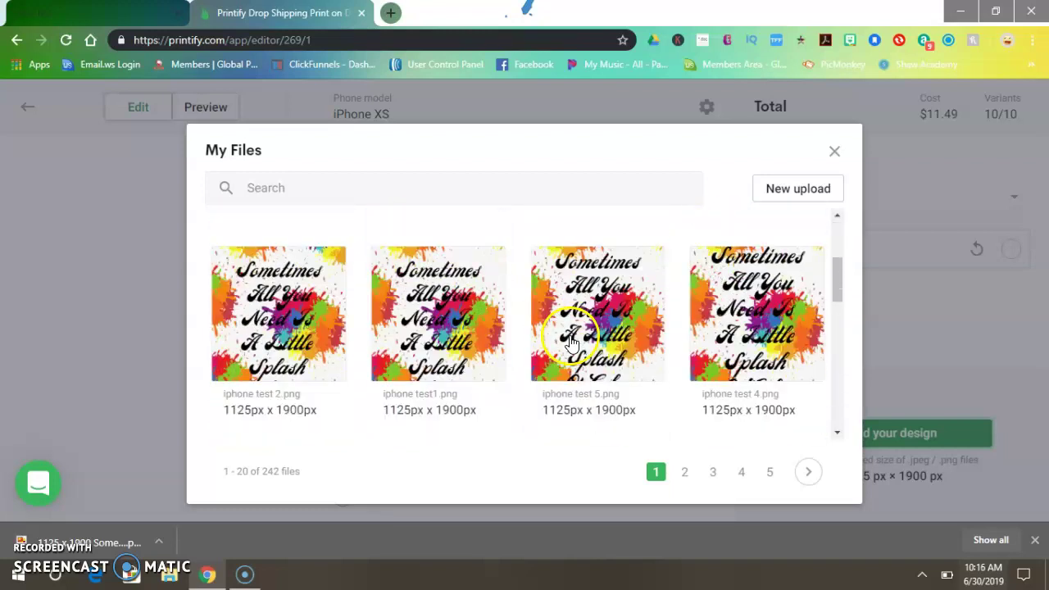
pyautogui.scroll(2, 568, 347)
pyautogui.scroll(1, 568, 347)
pyautogui.scroll(1, 500, 311)
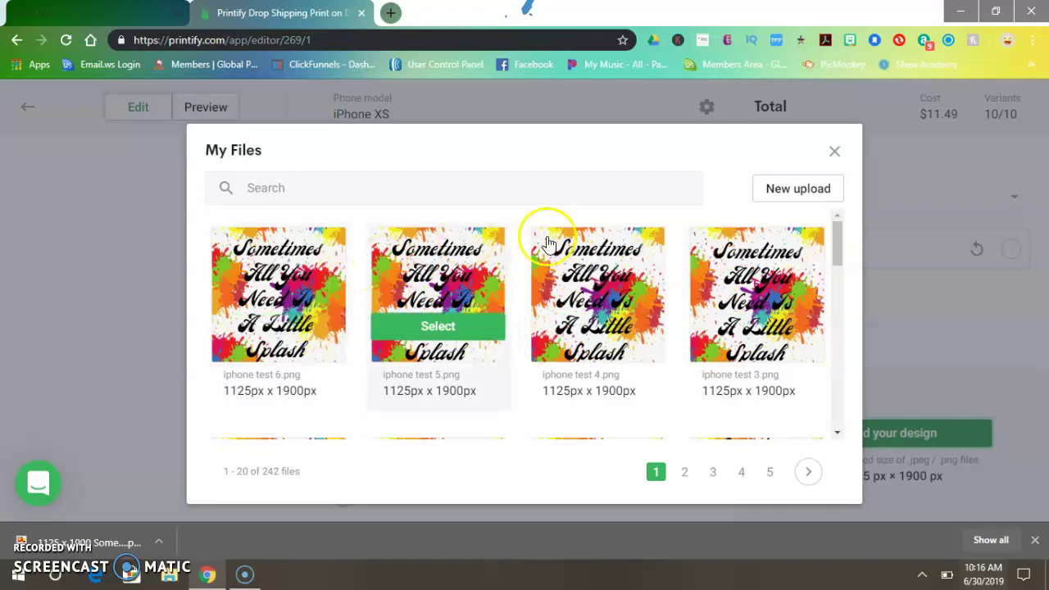
pyautogui.moveTo(279, 312)
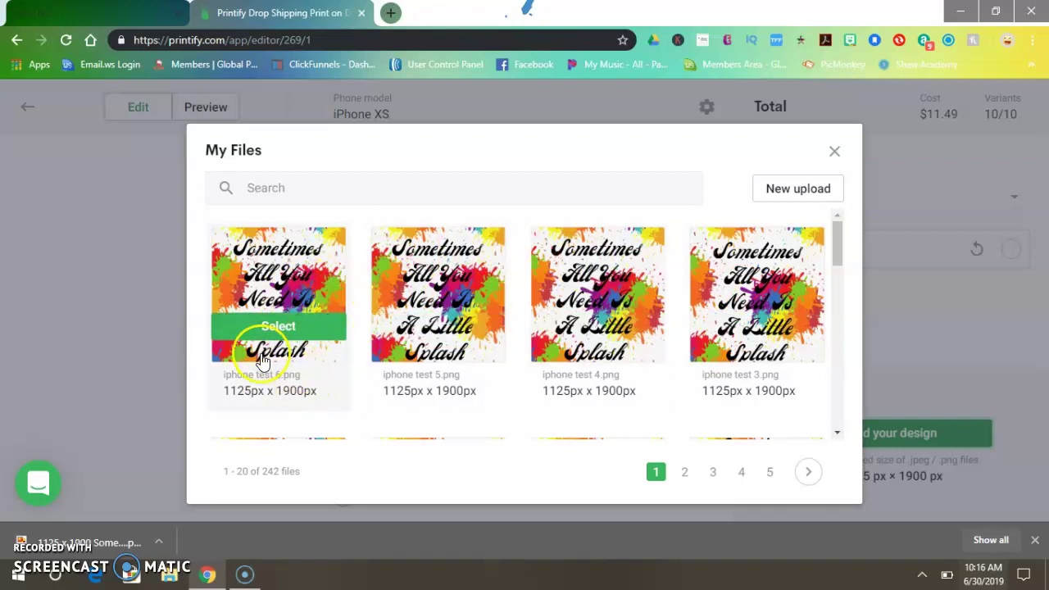
pyautogui.click(264, 324)
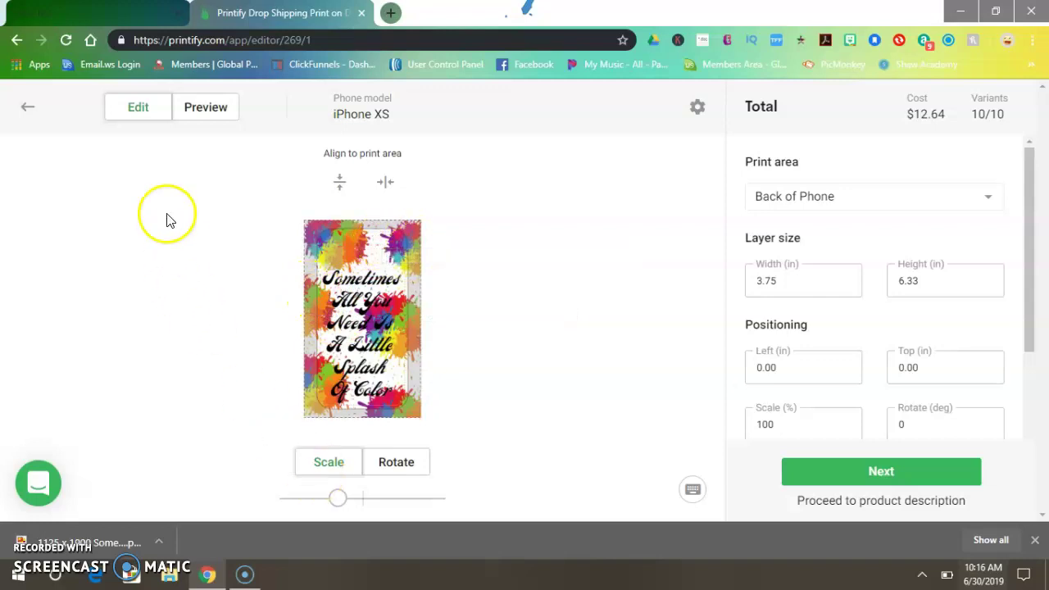
# - Preview the splatter-quote case and switch the mockup to the iPhone XR model
pyautogui.click(212, 115)
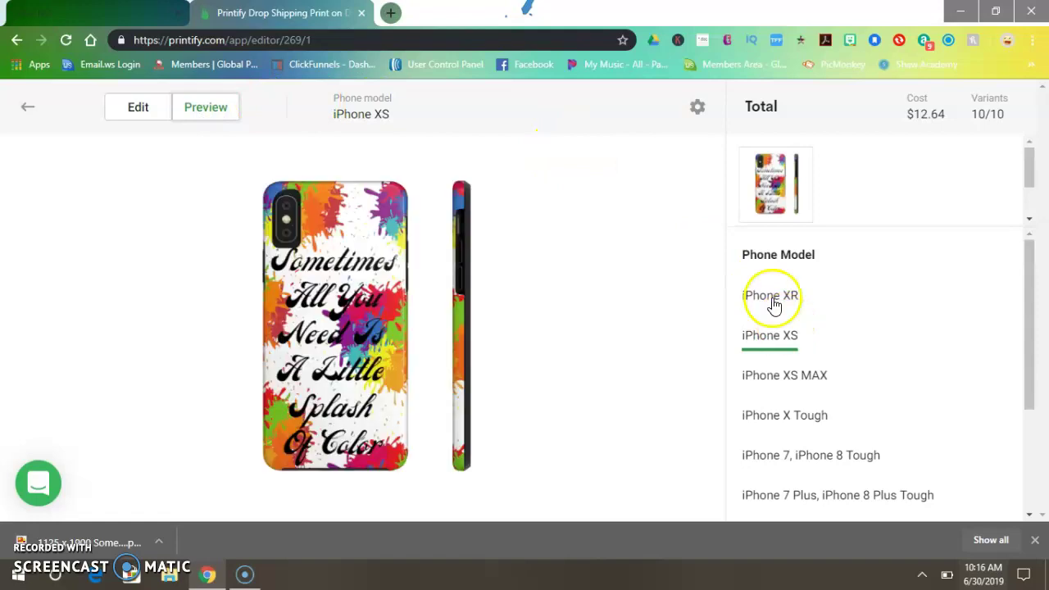
pyautogui.scroll(-2, 774, 384)
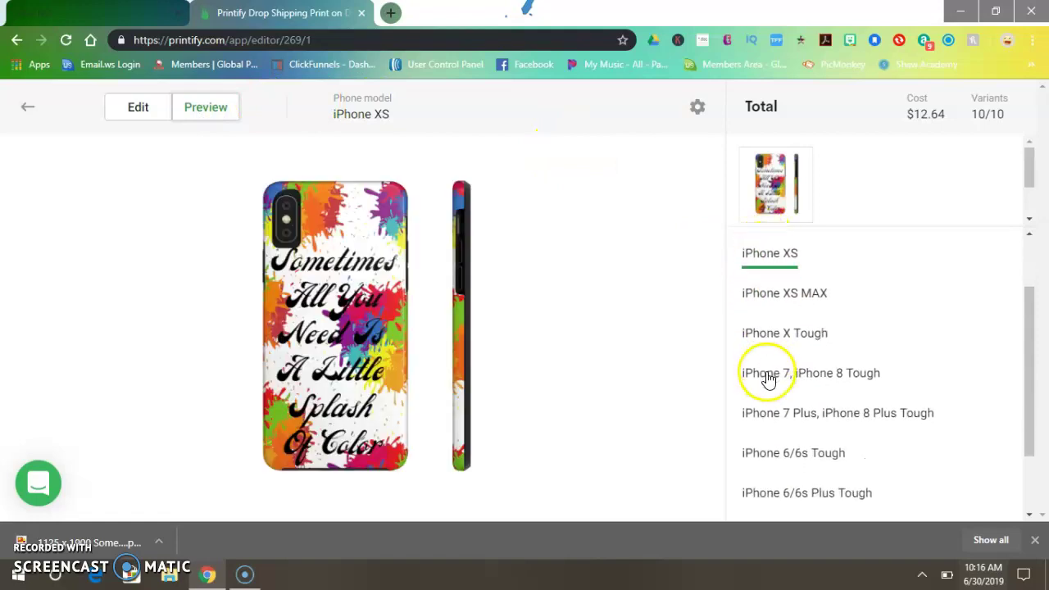
pyautogui.scroll(1, 779, 406)
pyautogui.scroll(-1, 783, 455)
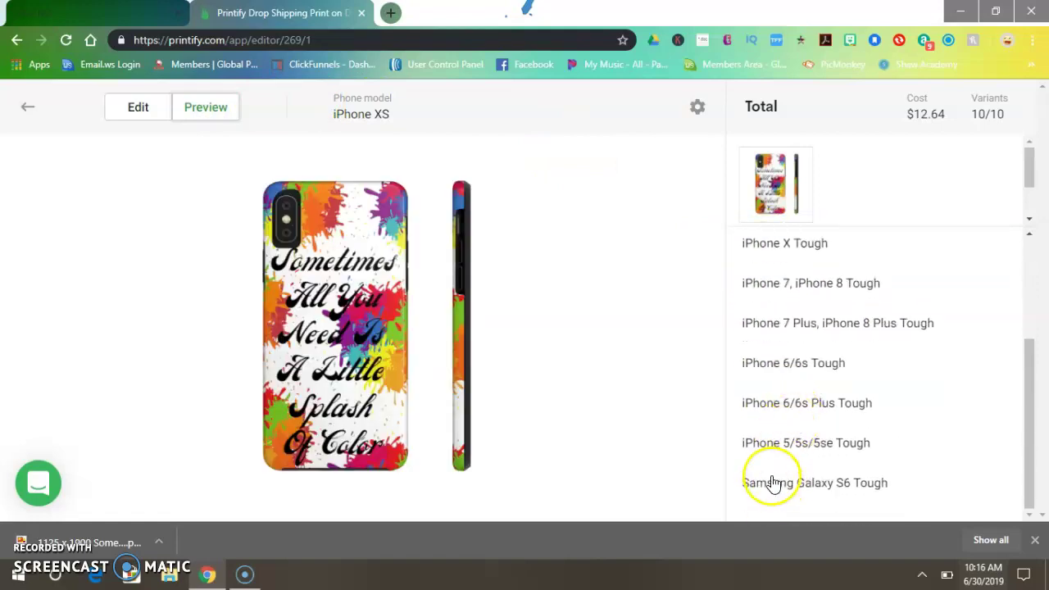
pyautogui.scroll(1, 753, 404)
pyautogui.scroll(1, 761, 405)
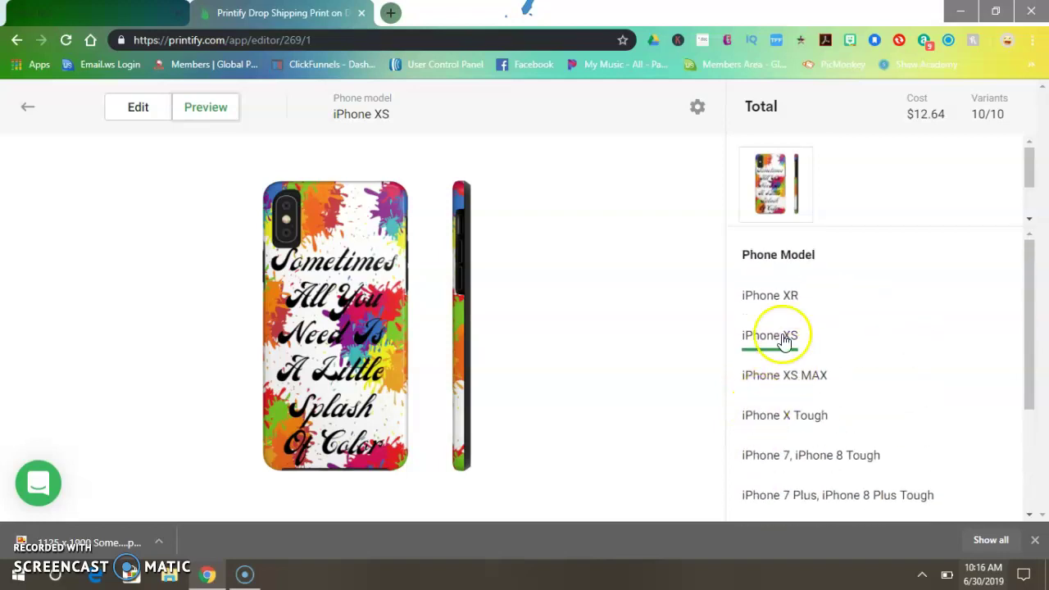
pyautogui.click(774, 304)
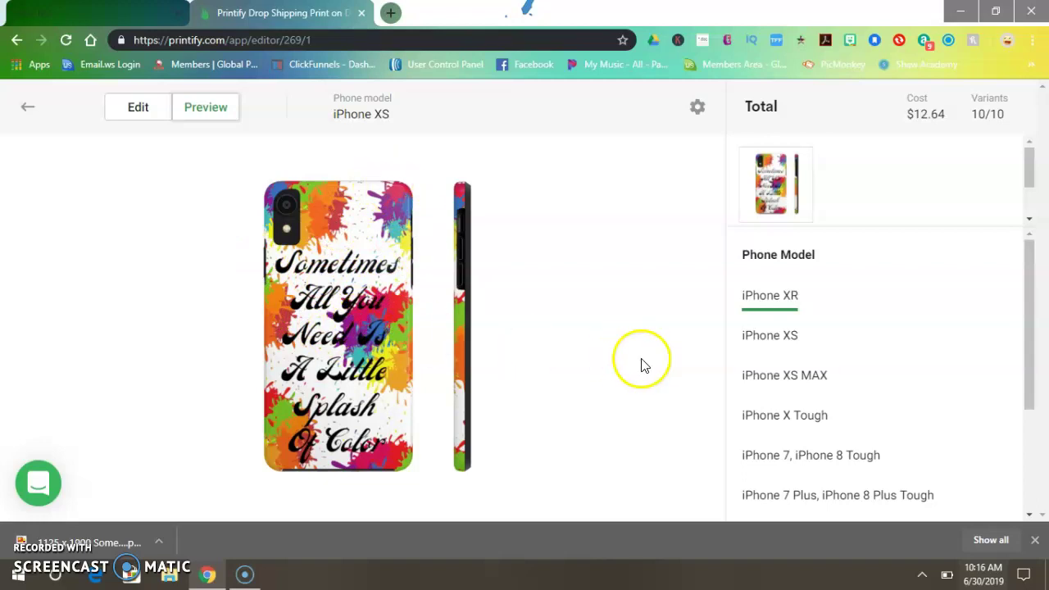
# - Dismiss the downloads bar and return to edit view to check the layer's 263 dpi rating
pyautogui.click(1034, 543)
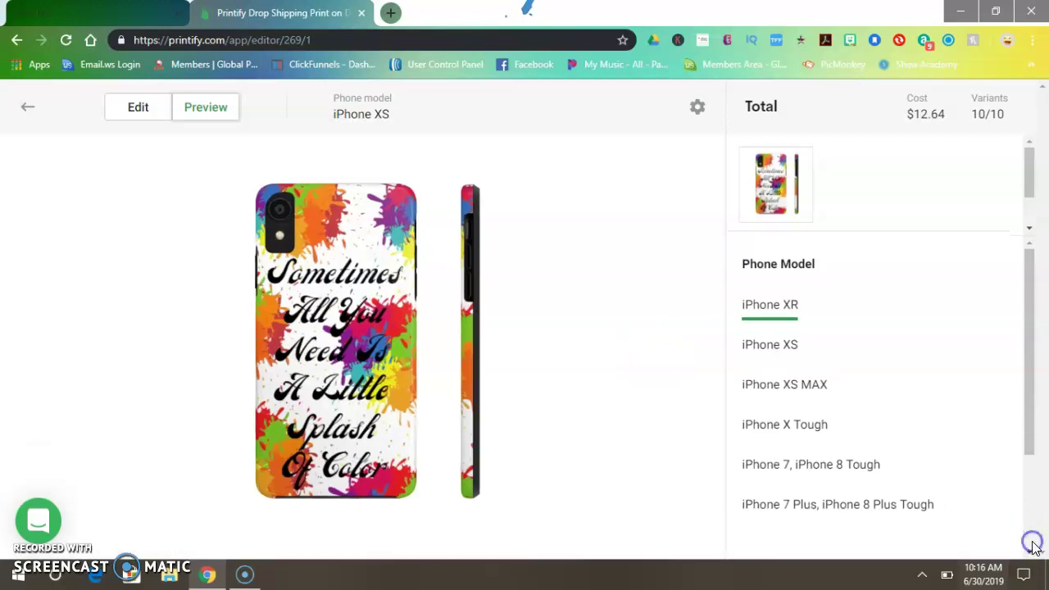
pyautogui.click(121, 112)
pyautogui.scroll(-1, 852, 332)
pyautogui.scroll(-2, 860, 344)
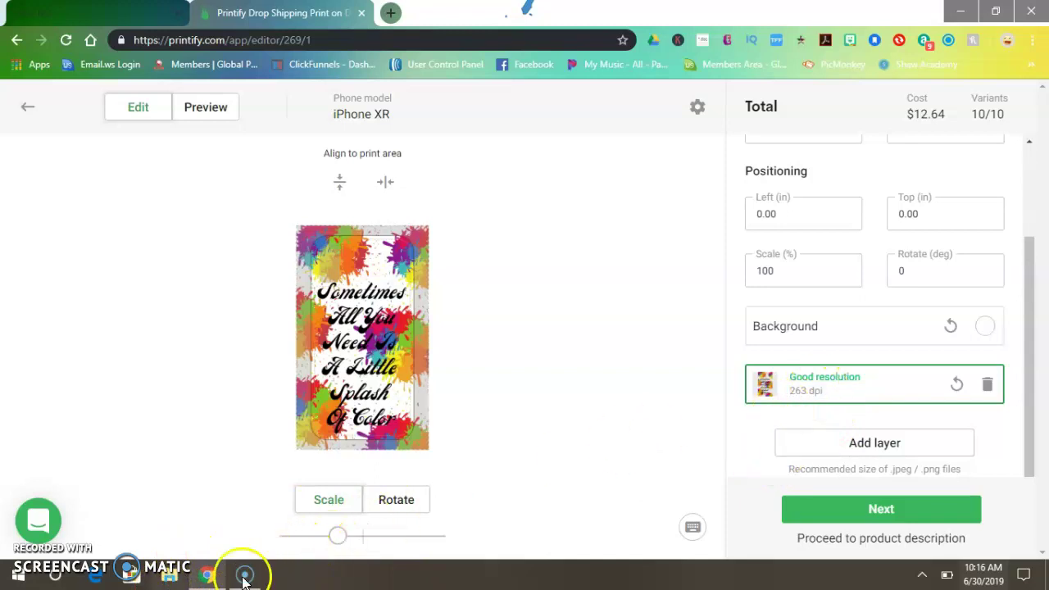
# - Open 'iphone test 6' from the Downloads folder in paint.net
pyautogui.click(167, 581)
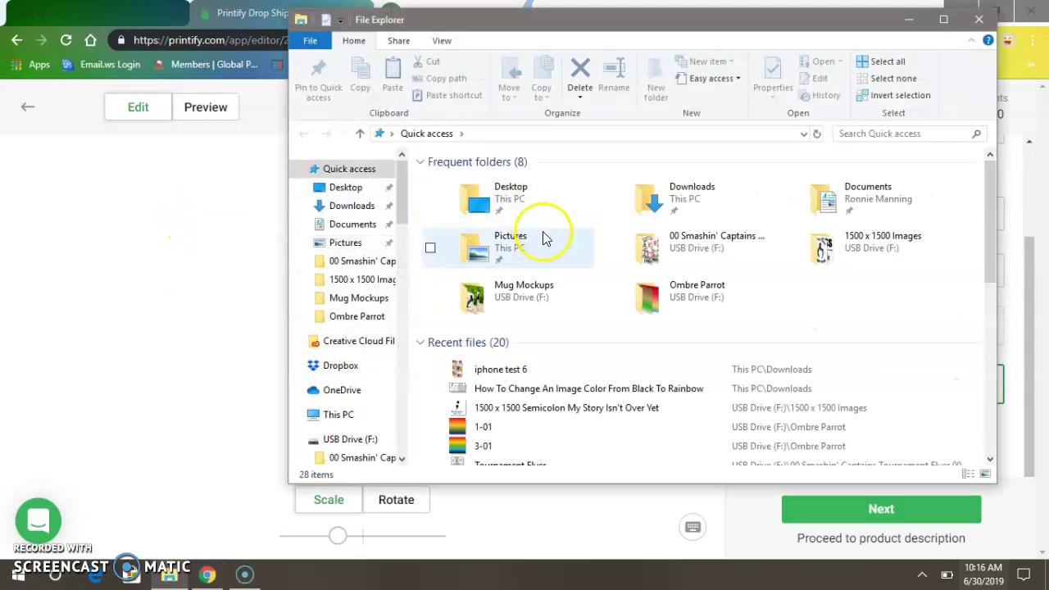
pyautogui.click(326, 205)
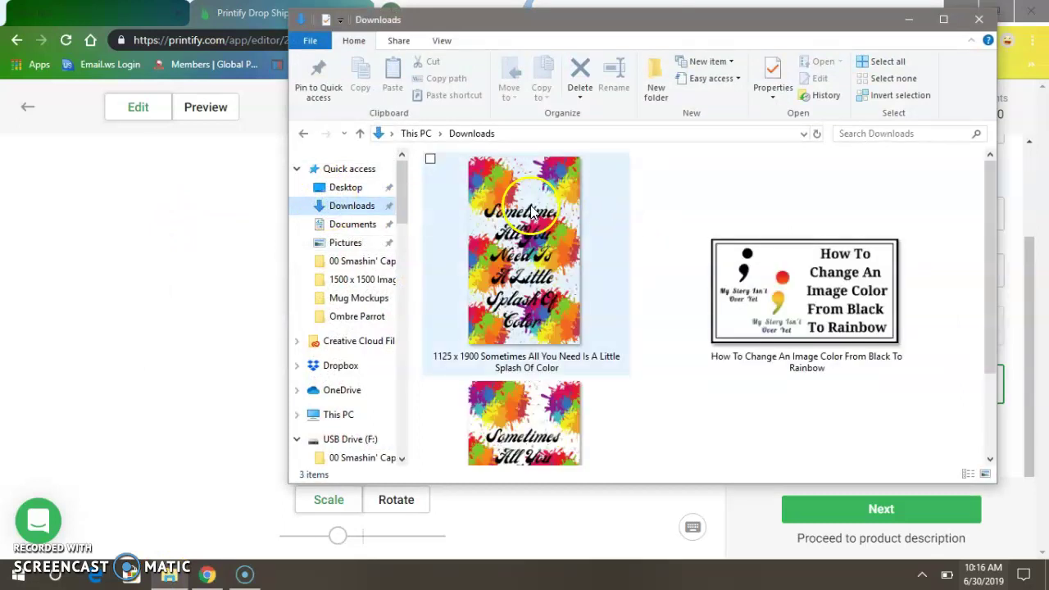
pyautogui.scroll(-2, 541, 271)
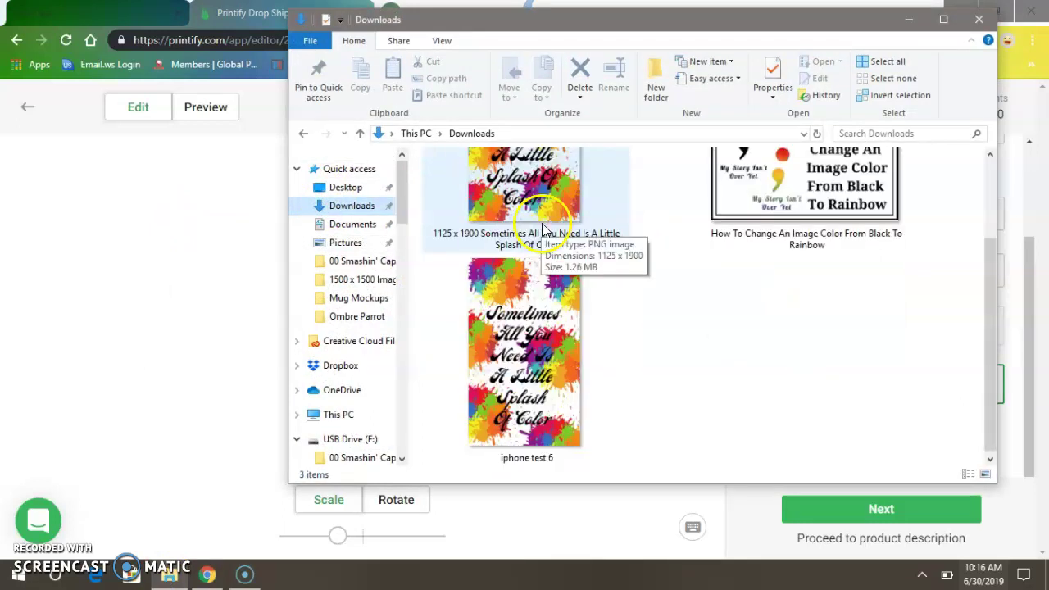
pyautogui.rightClick(525, 344)
pyautogui.moveTo(410, 368)
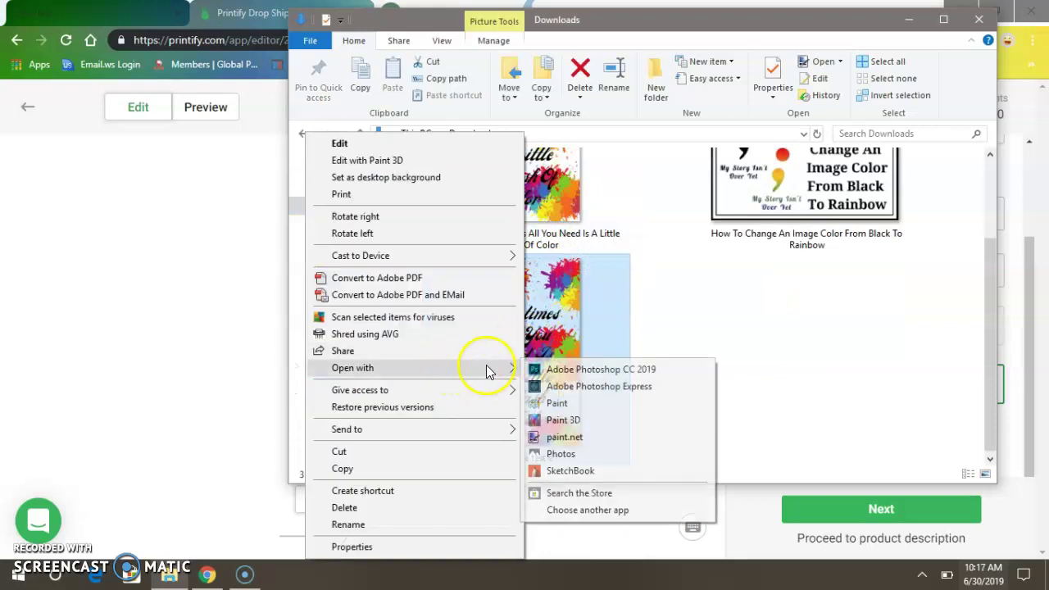
pyautogui.click(557, 436)
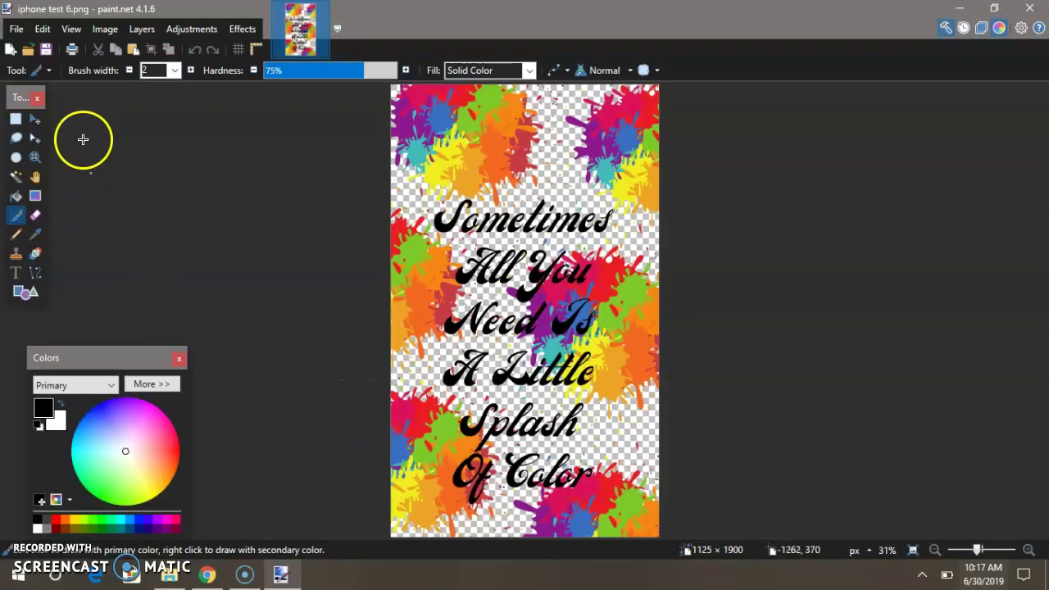
# - Set the image resolution to 300 pixels/inch, keeping 1125 × 1900, and re-save the PNG
pyautogui.click(106, 31)
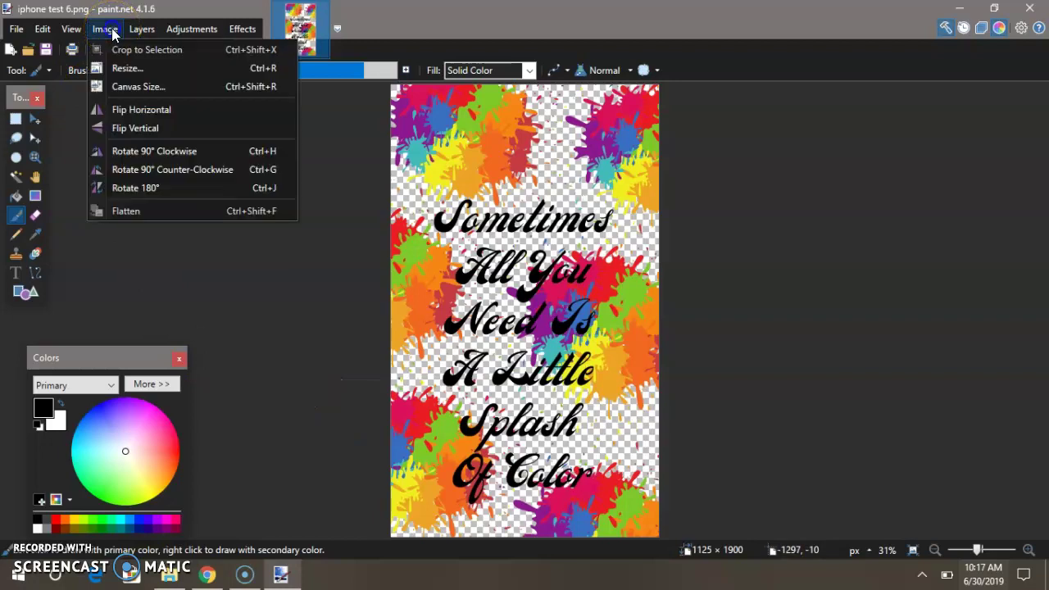
pyautogui.click(256, 332)
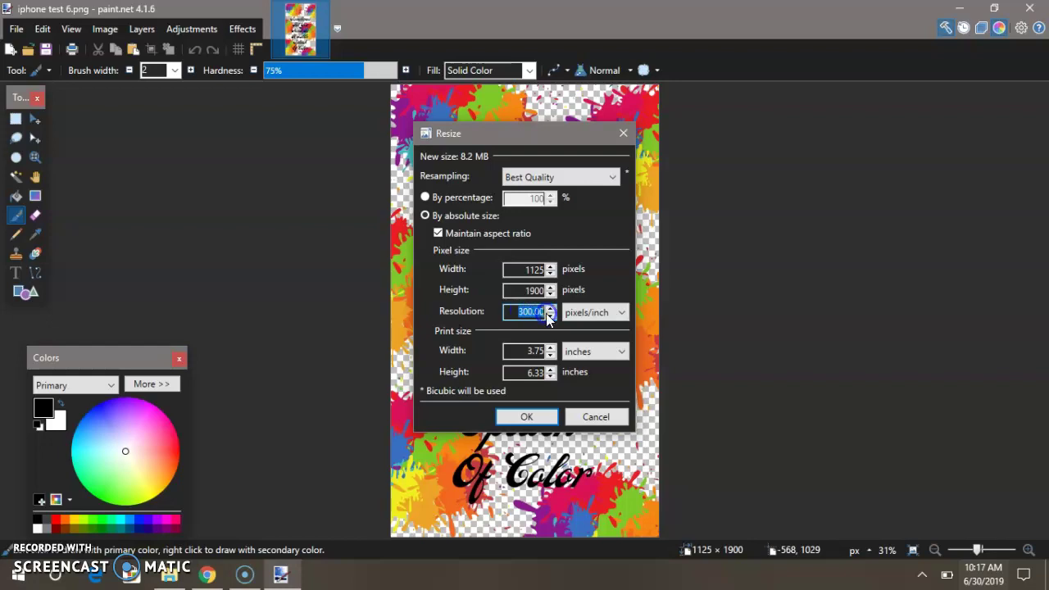
pyautogui.click(506, 320)
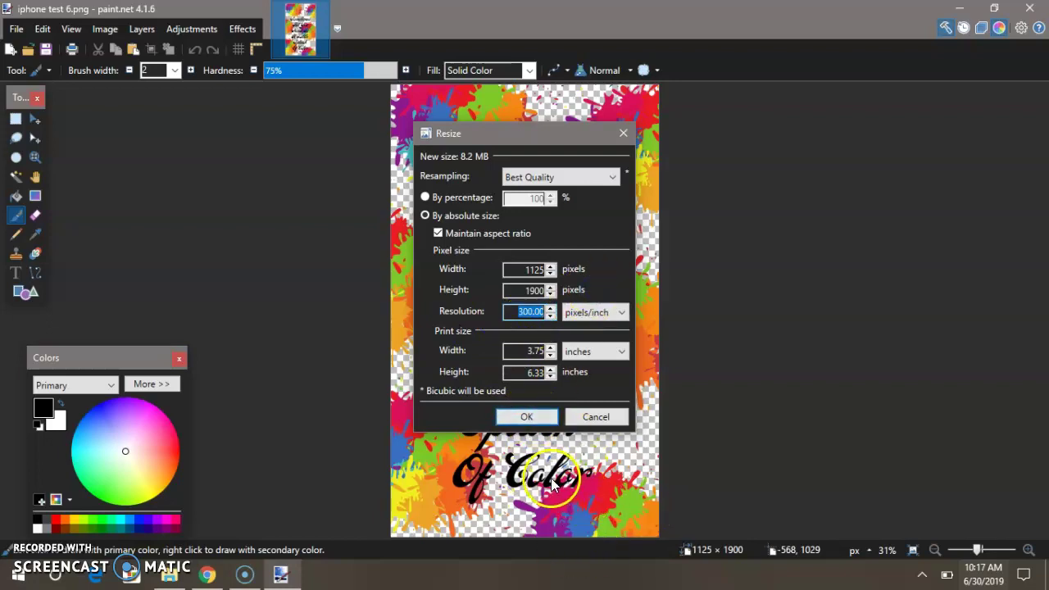
pyautogui.click(535, 419)
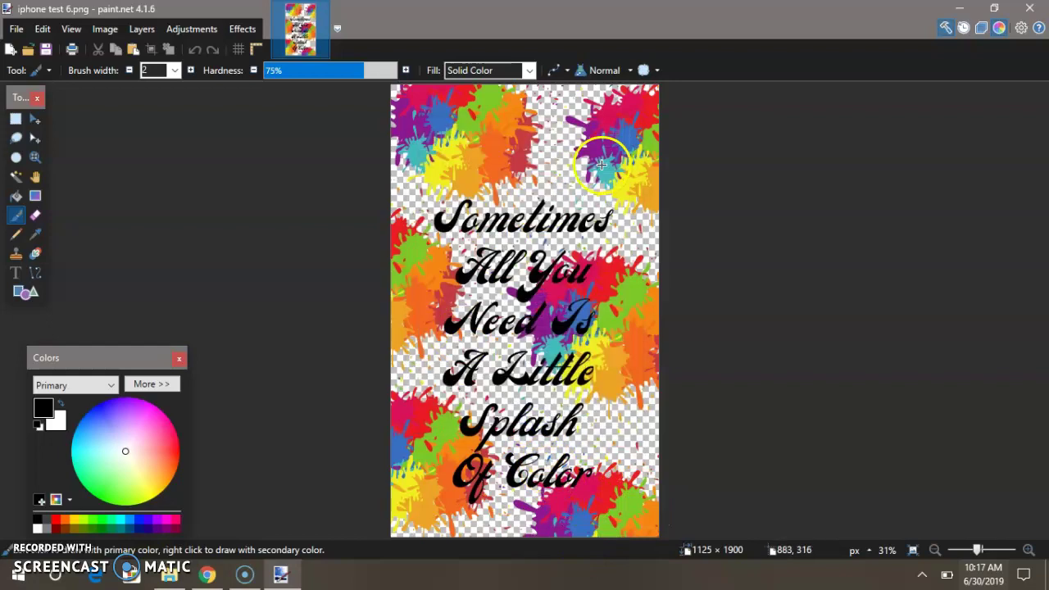
pyautogui.hotkey('ctrl', 's')
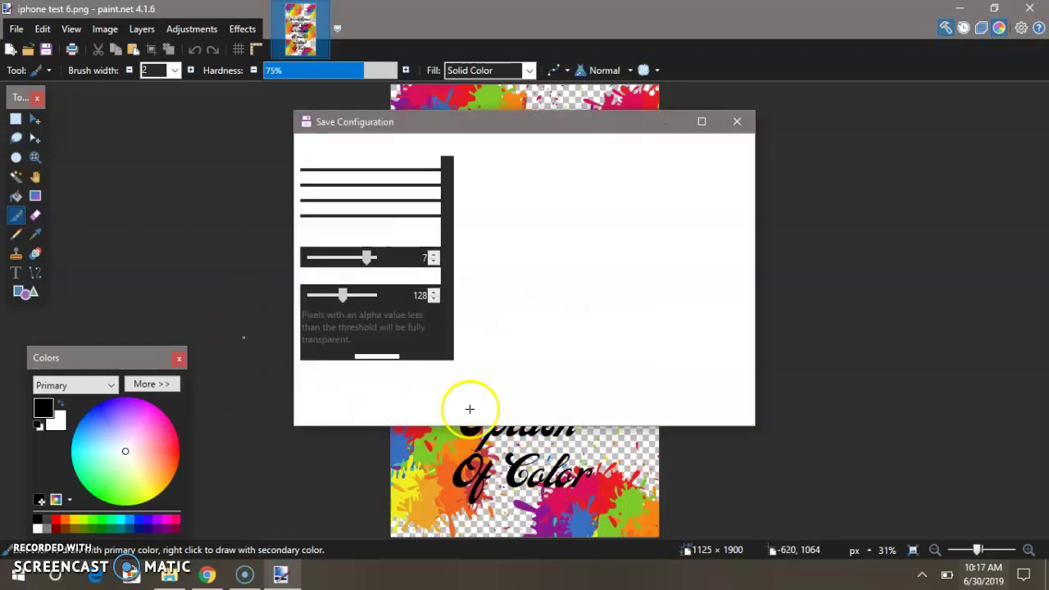
pyautogui.click(646, 411)
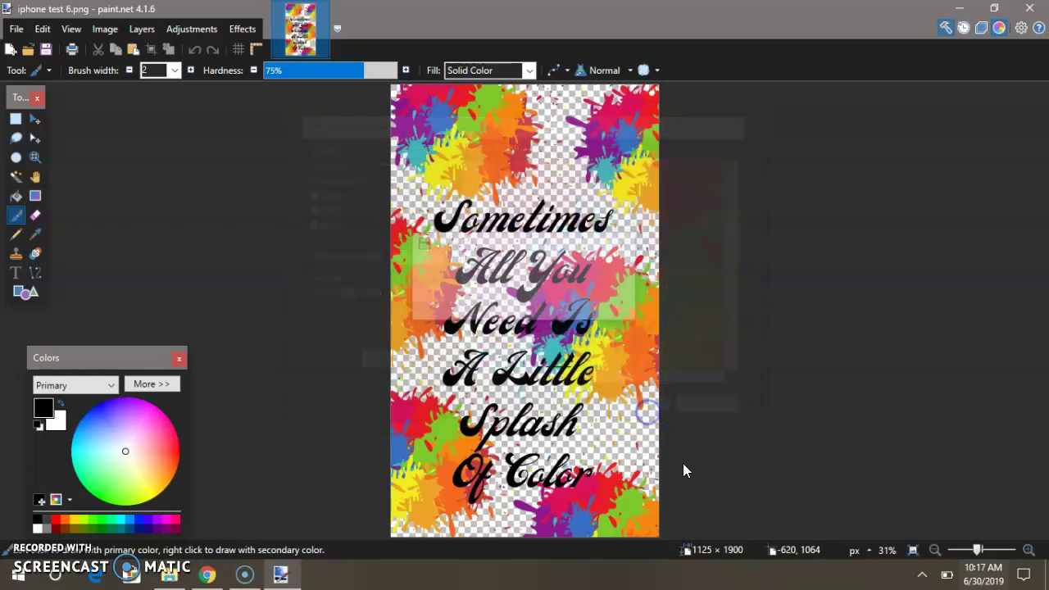
# - Close paint.net and File Explorer, and delete the old design layer from the case
pyautogui.click(1032, 9)
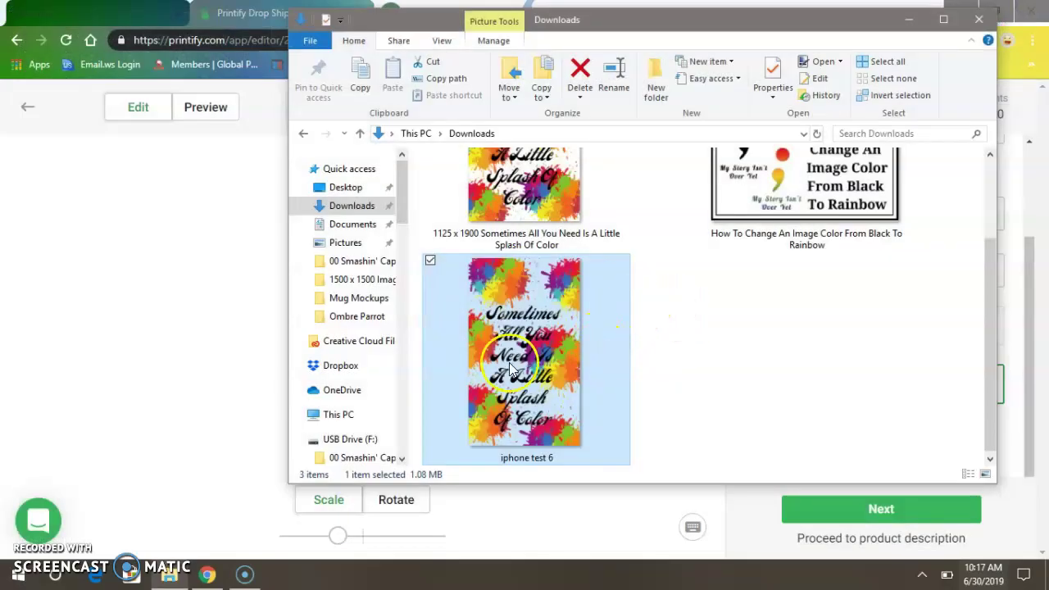
pyautogui.click(980, 19)
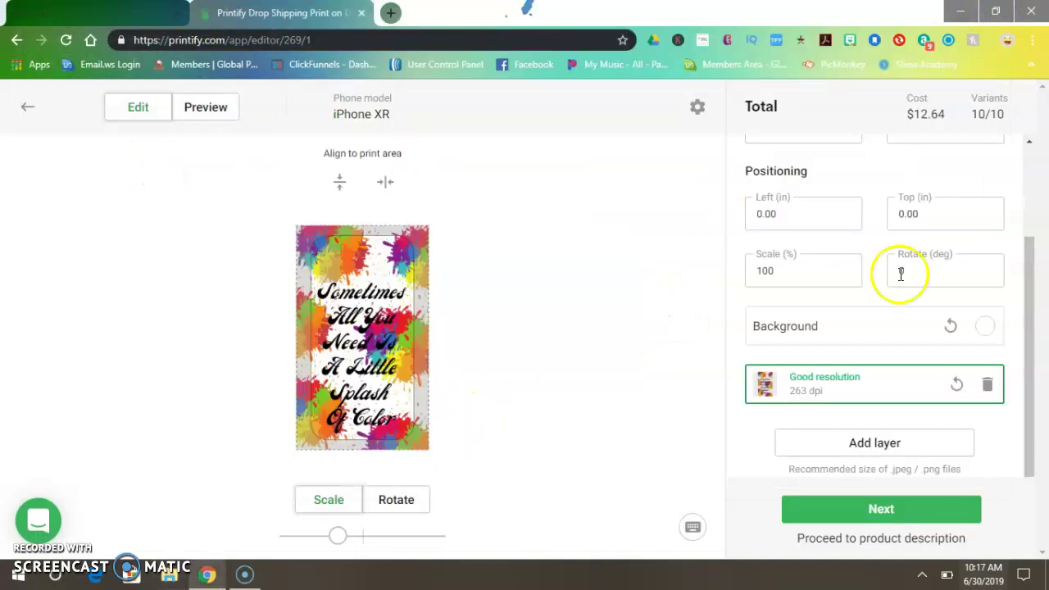
pyautogui.click(988, 384)
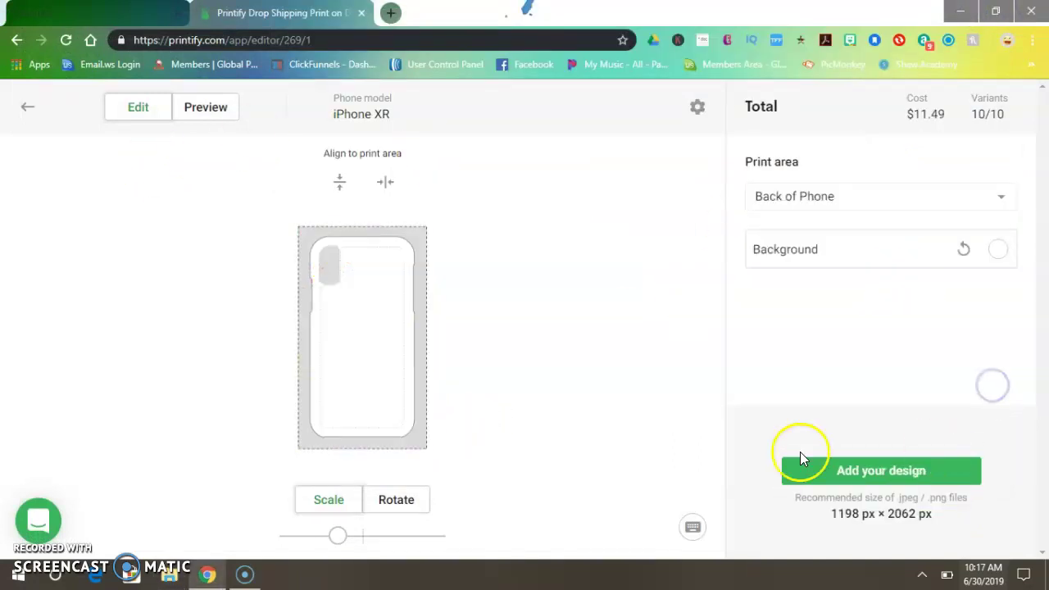
# - Upload the re-saved 'iphone test 6' from Downloads and place it on the iPhone XR case
pyautogui.click(818, 476)
pyautogui.click(820, 193)
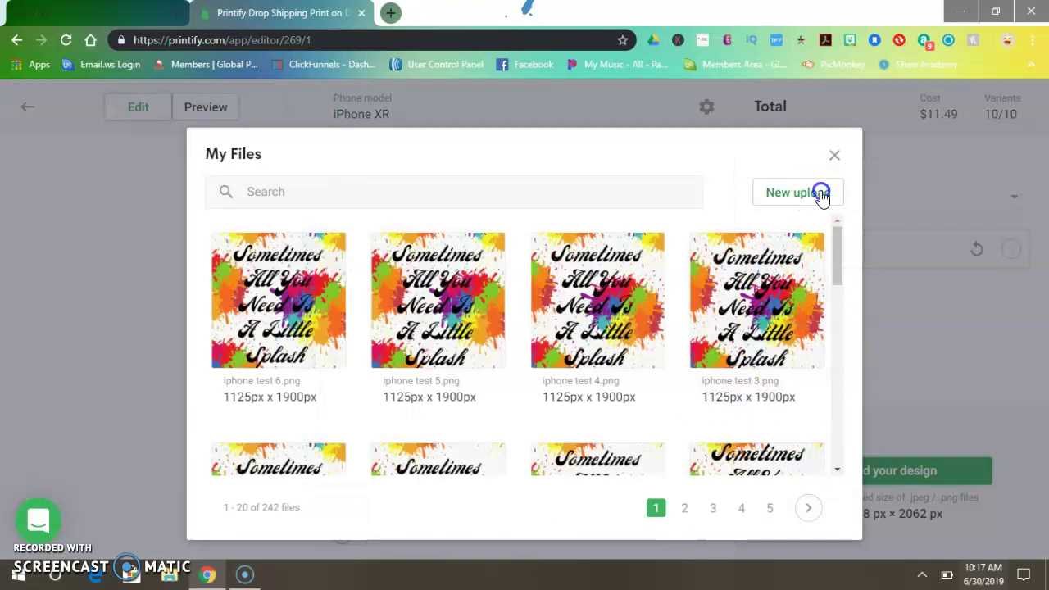
pyautogui.click(422, 221)
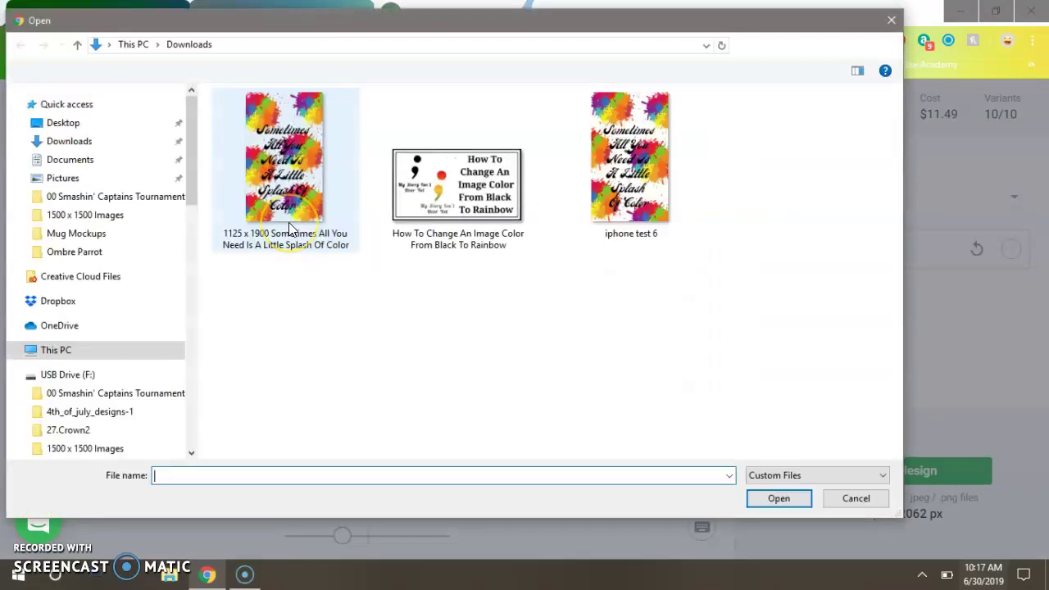
pyautogui.doubleClick(606, 187)
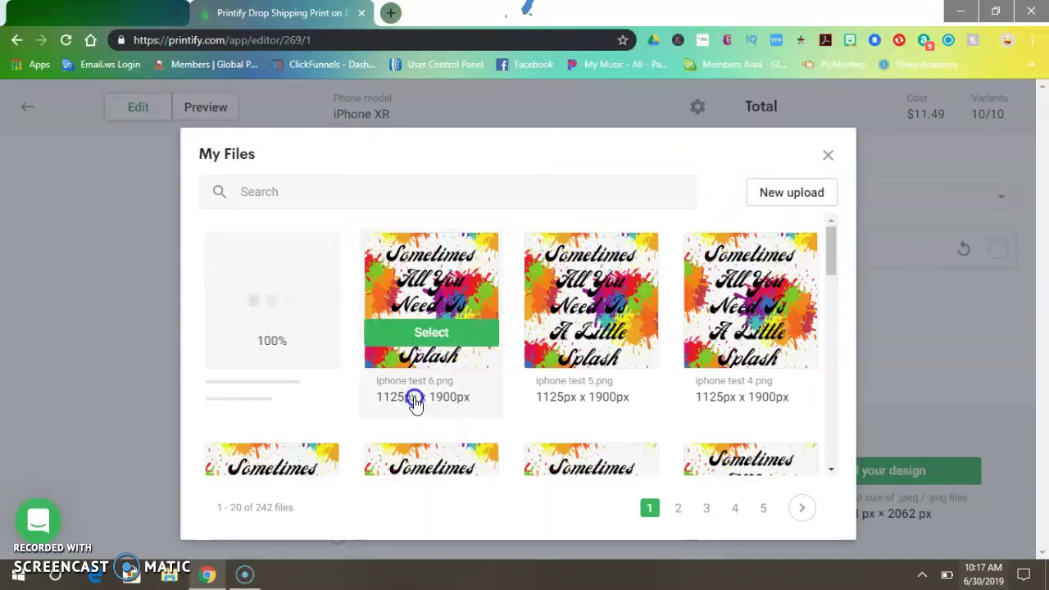
pyautogui.click(273, 387)
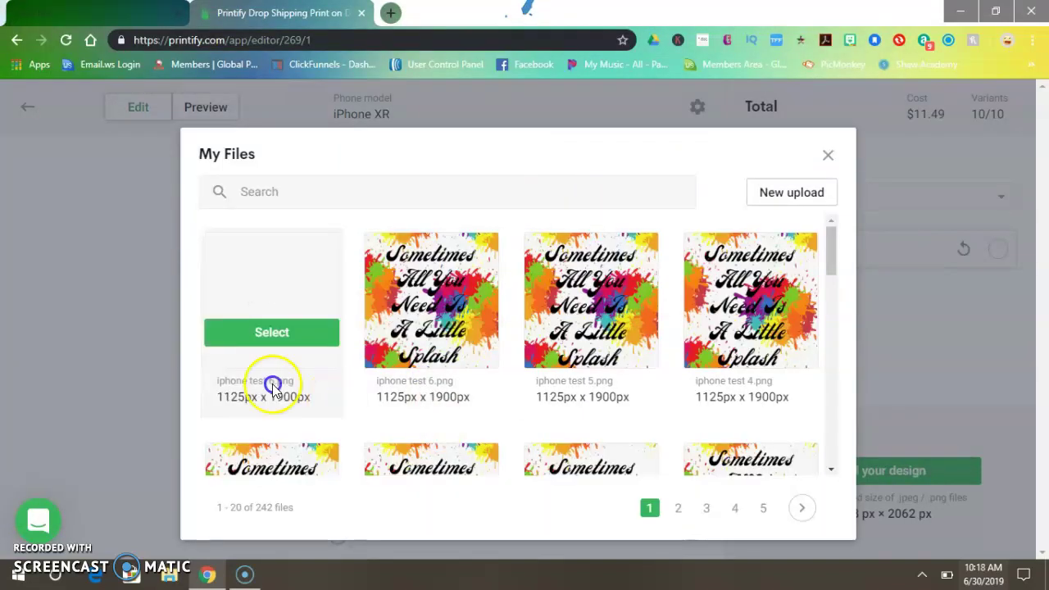
pyautogui.click(262, 333)
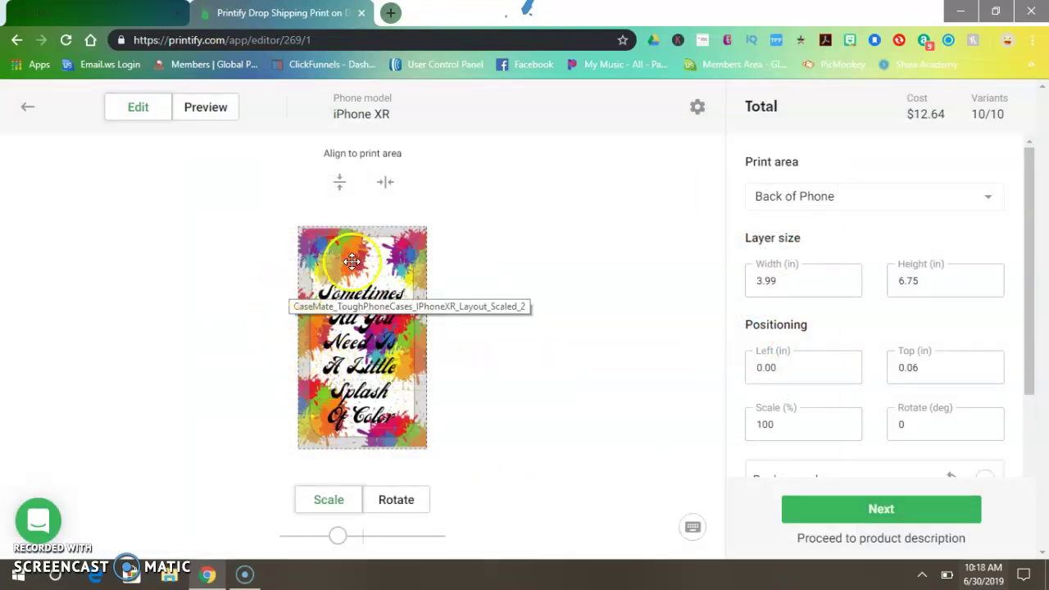
pyautogui.scroll(-2, 866, 282)
pyautogui.scroll(-1, 869, 287)
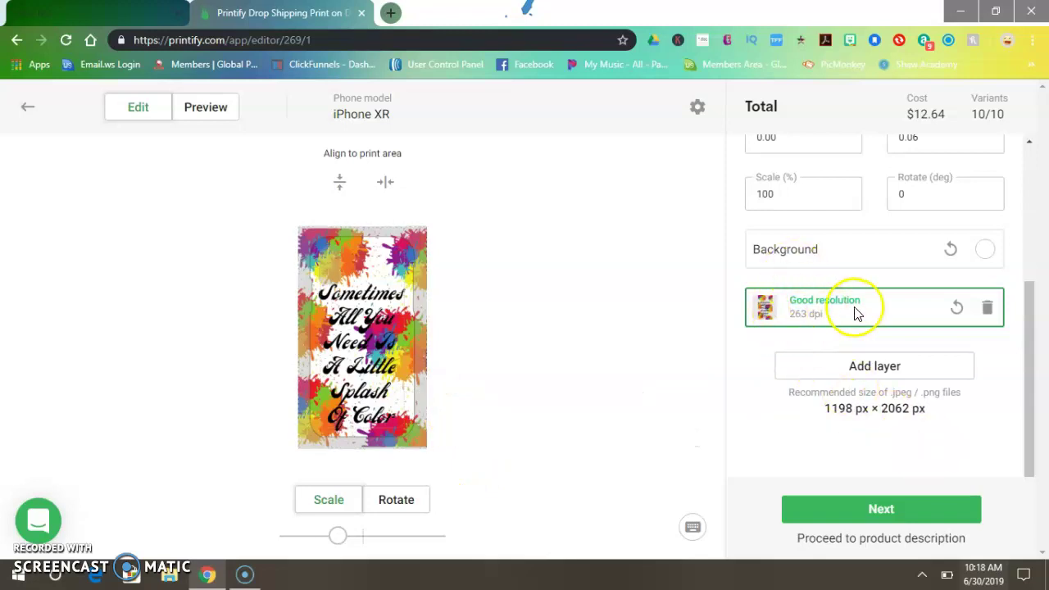
pyautogui.scroll(-1, 775, 336)
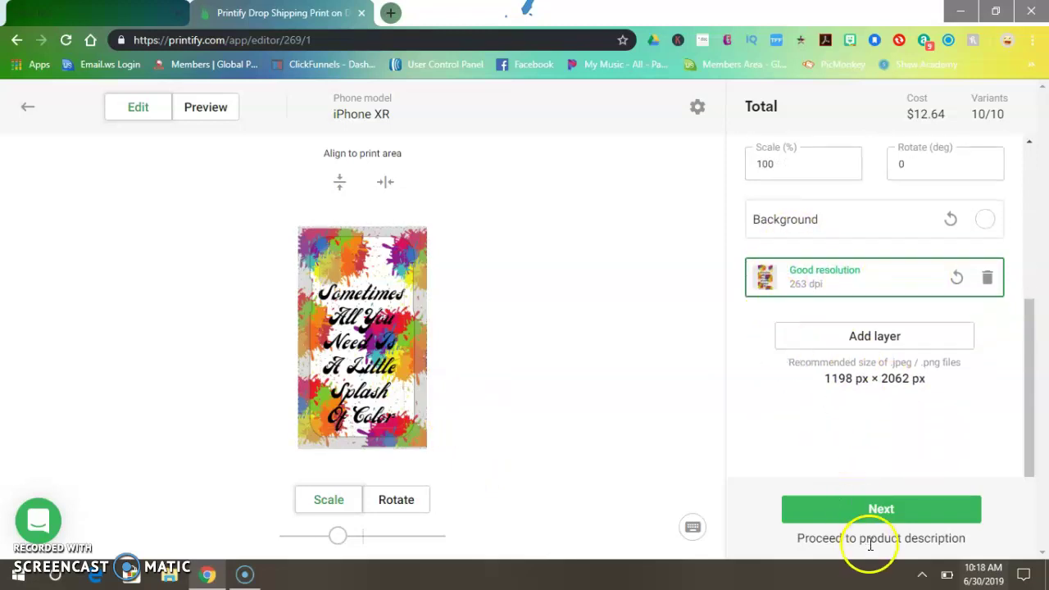
# - Choose iPhone XR instead of iPhone XS as the title image phone model
pyautogui.click(871, 508)
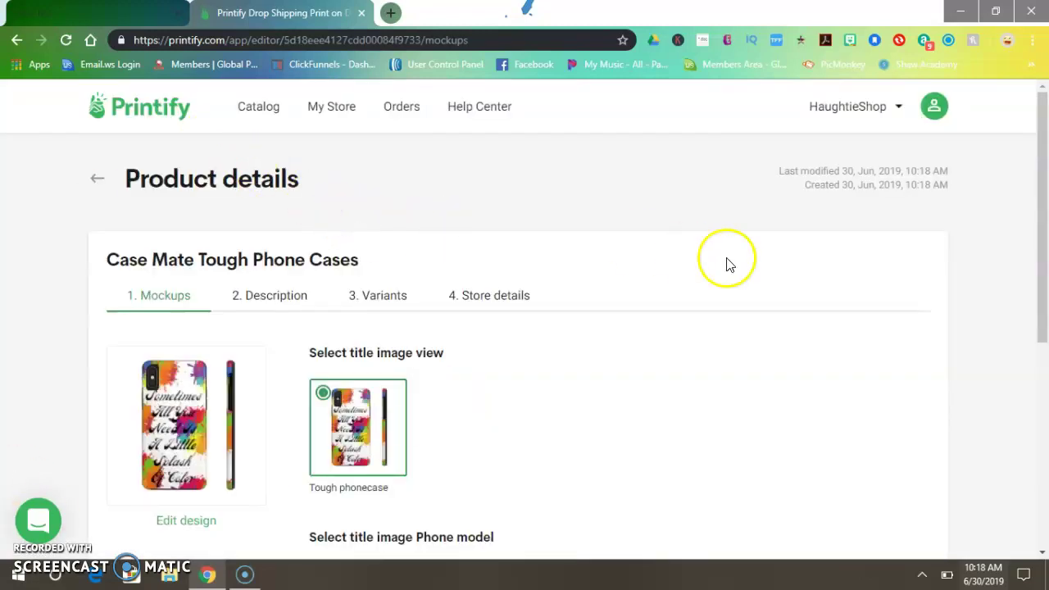
pyautogui.scroll(-3, 722, 258)
pyautogui.scroll(-2, 705, 251)
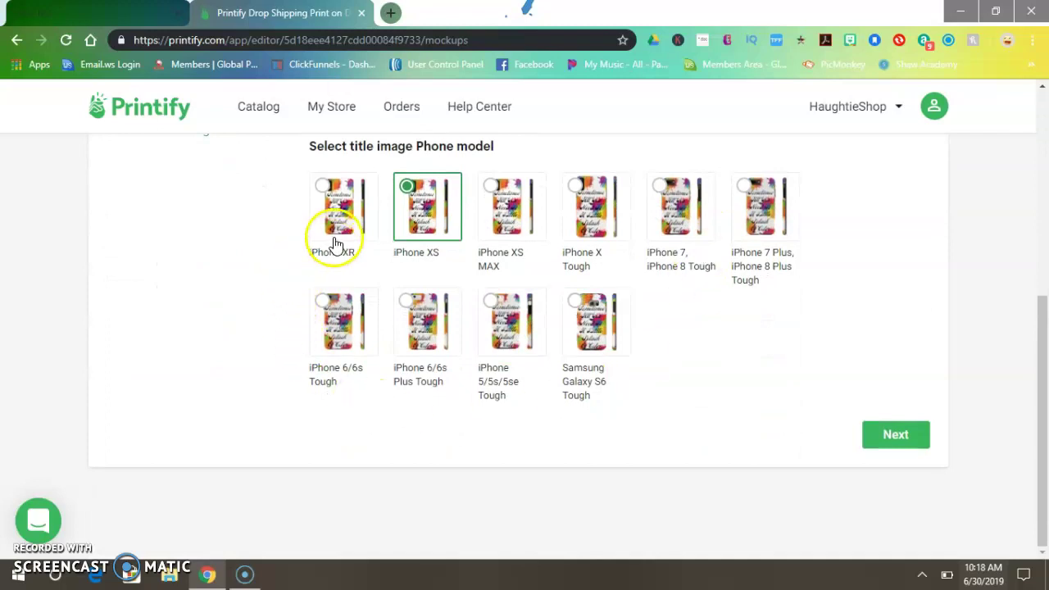
pyautogui.click(335, 238)
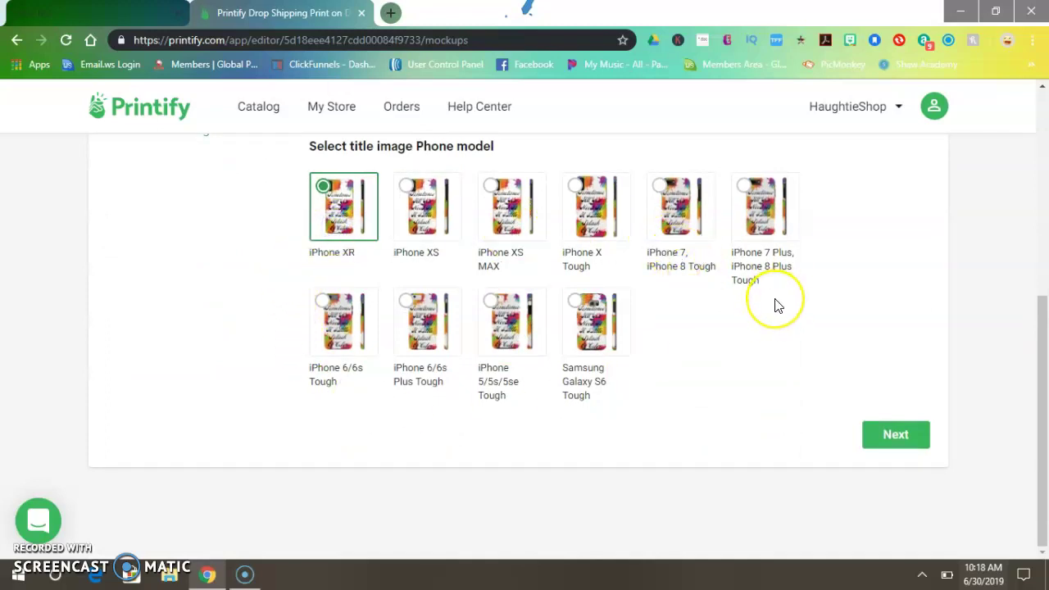
pyautogui.scroll(5, 775, 305)
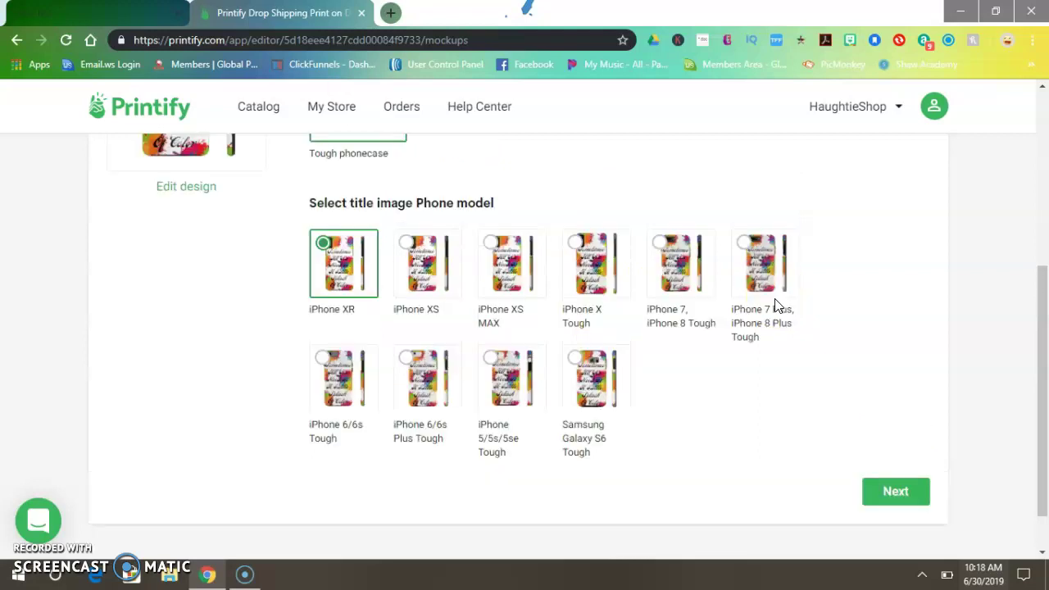
pyautogui.scroll(-5, 775, 305)
pyautogui.click(892, 451)
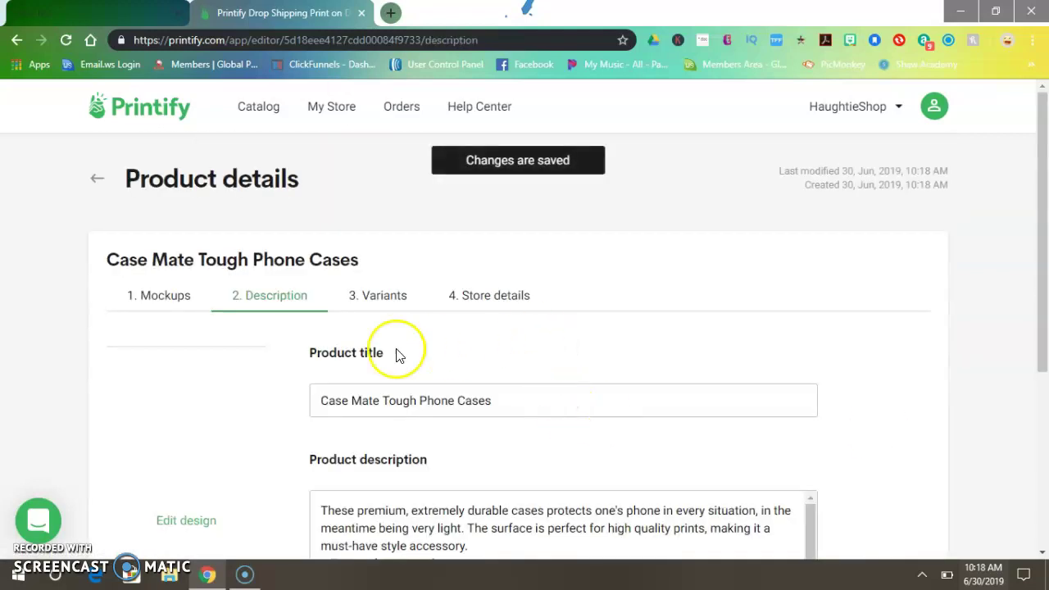
# - Prefix the product title with 'Iphone XR', correcting a typo along the way
pyautogui.scroll(-1, 445, 356)
pyautogui.scroll(-1, 501, 304)
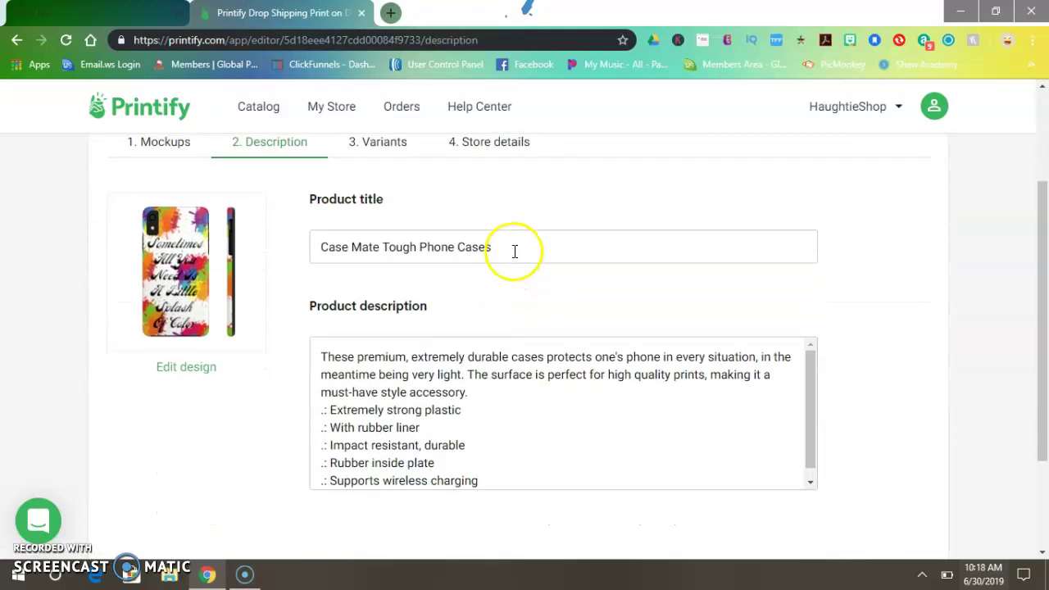
pyautogui.moveTo(514, 249); pyautogui.dragTo(276, 227)
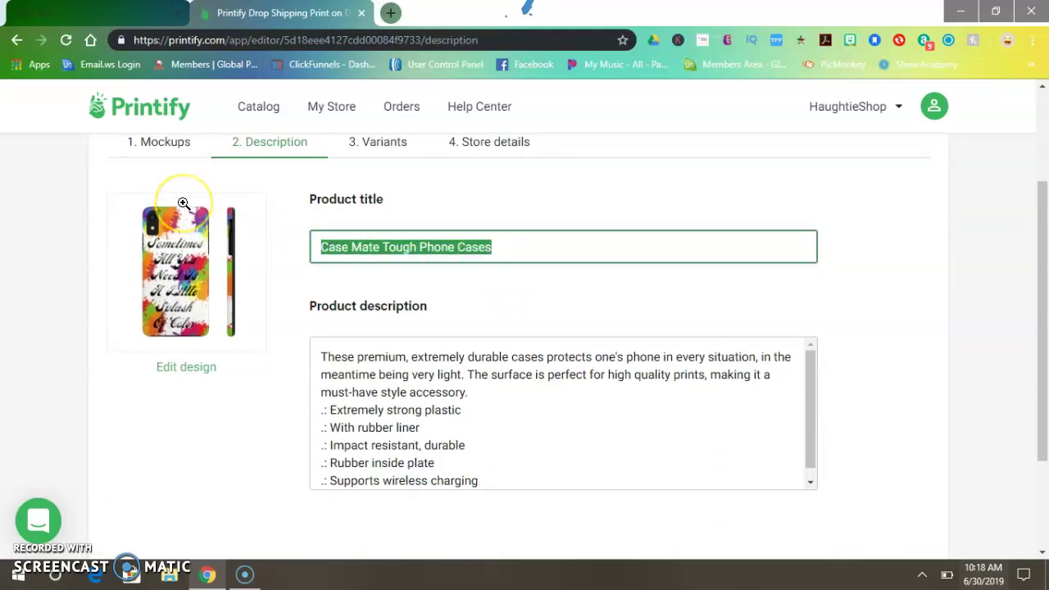
pyautogui.write('Ihpo')
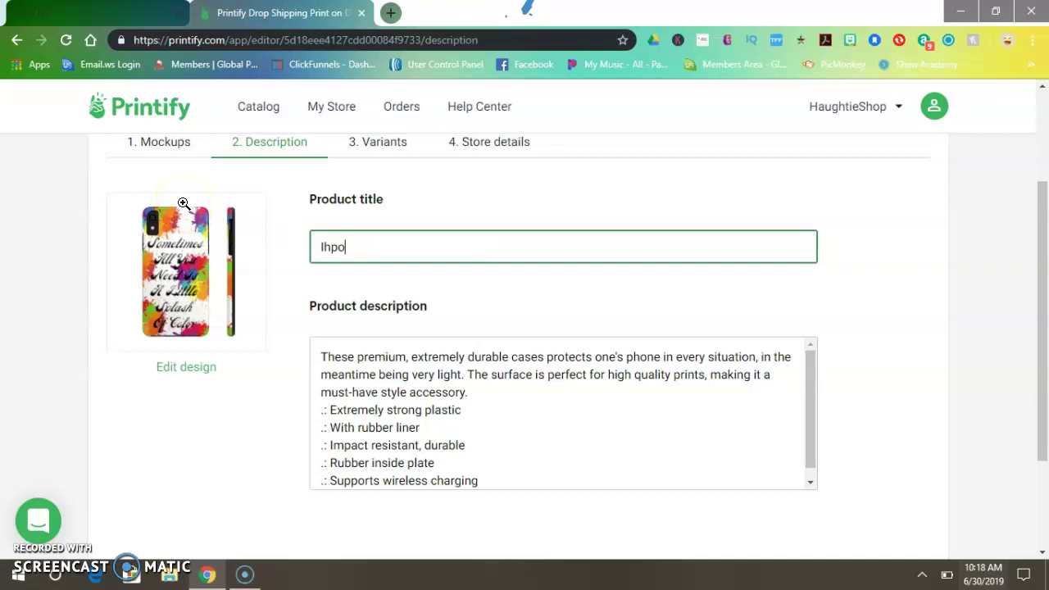
pyautogui.press('BackSpace')
pyautogui.press('BackSpace')
pyautogui.press('BackSpace')
pyautogui.write('p')
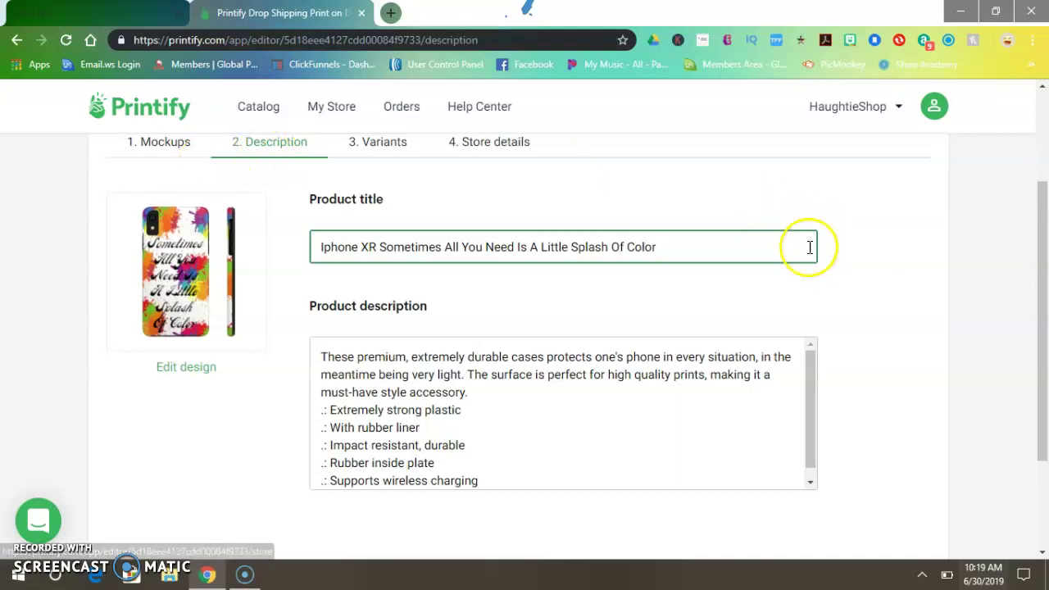
pyautogui.click(693, 250)
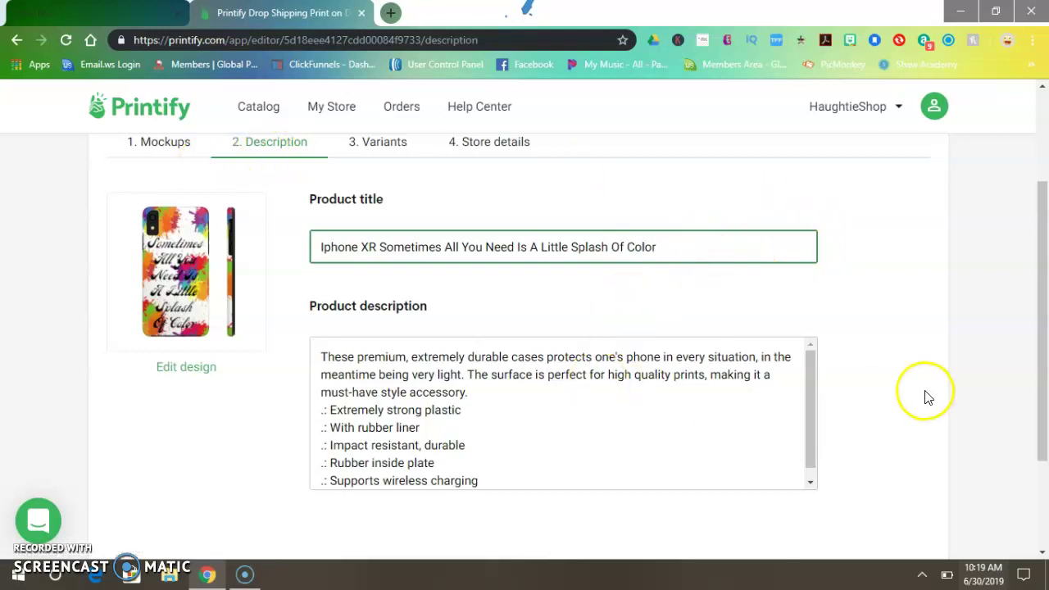
pyautogui.scroll(-1, 925, 394)
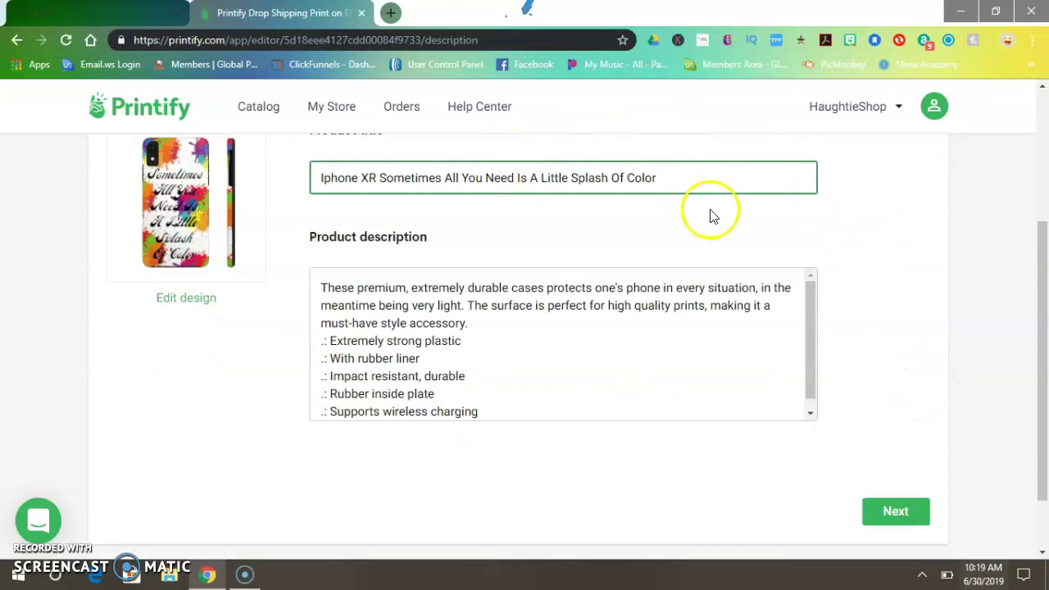
# - Move to pricing and set the iPhone XR retail price to 30.00
pyautogui.click(918, 504)
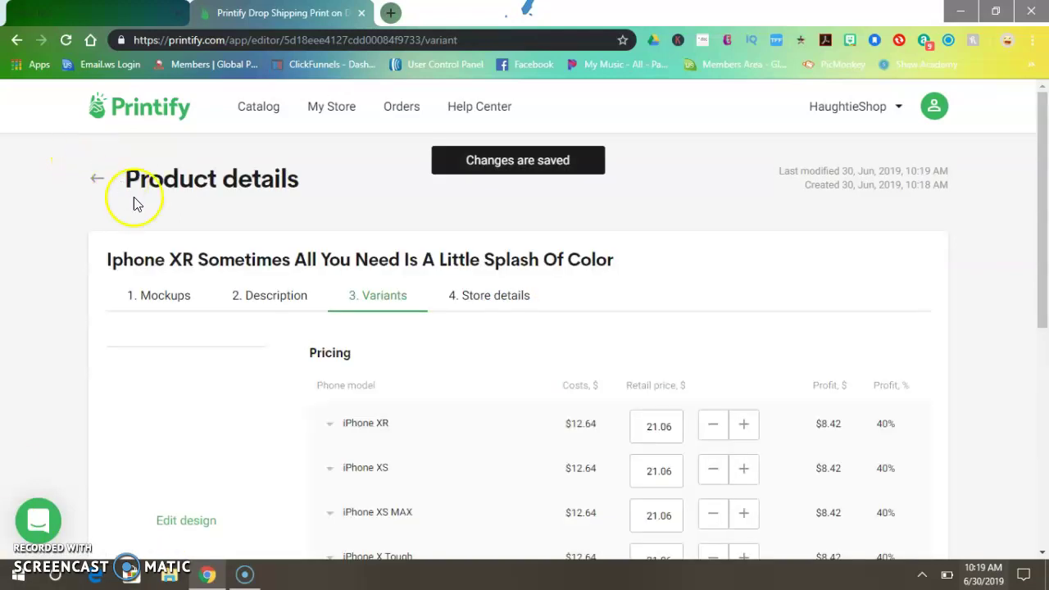
pyautogui.scroll(-1, 518, 354)
pyautogui.scroll(-2, 518, 354)
pyautogui.scroll(-2, 518, 354)
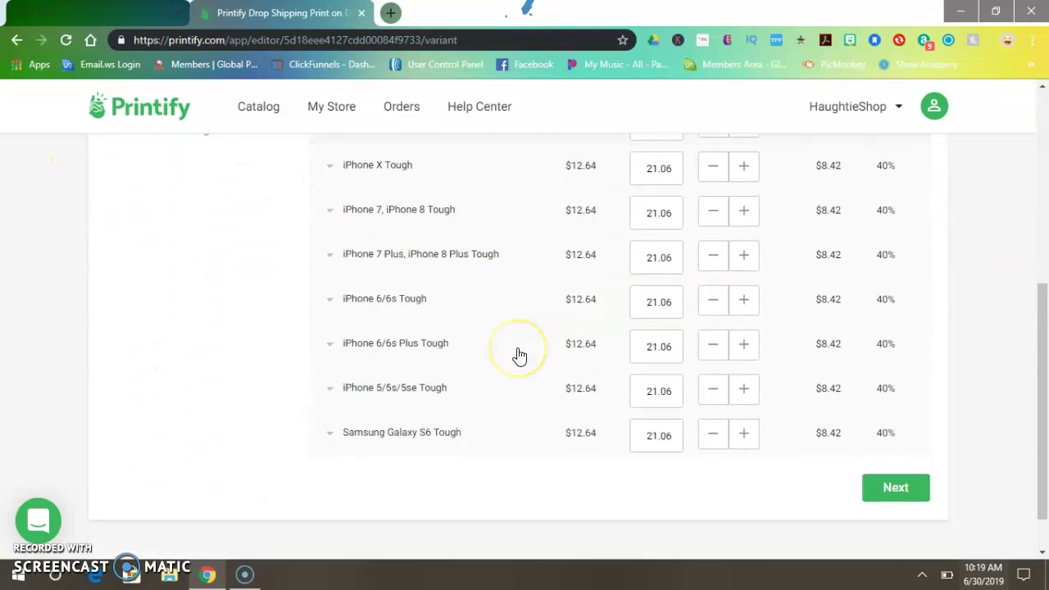
pyautogui.scroll(-1, 524, 361)
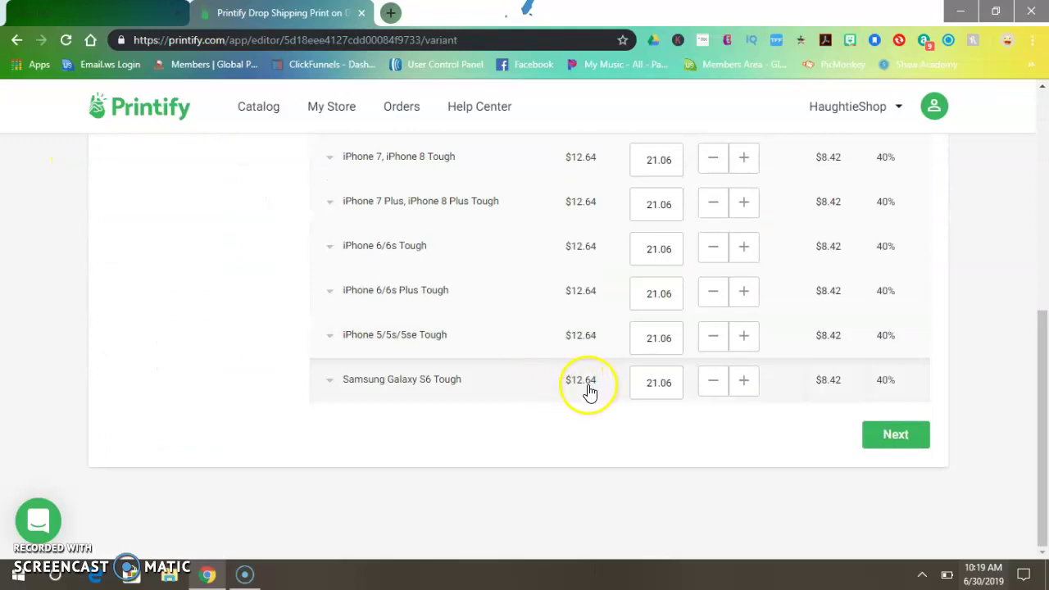
pyautogui.scroll(1, 645, 276)
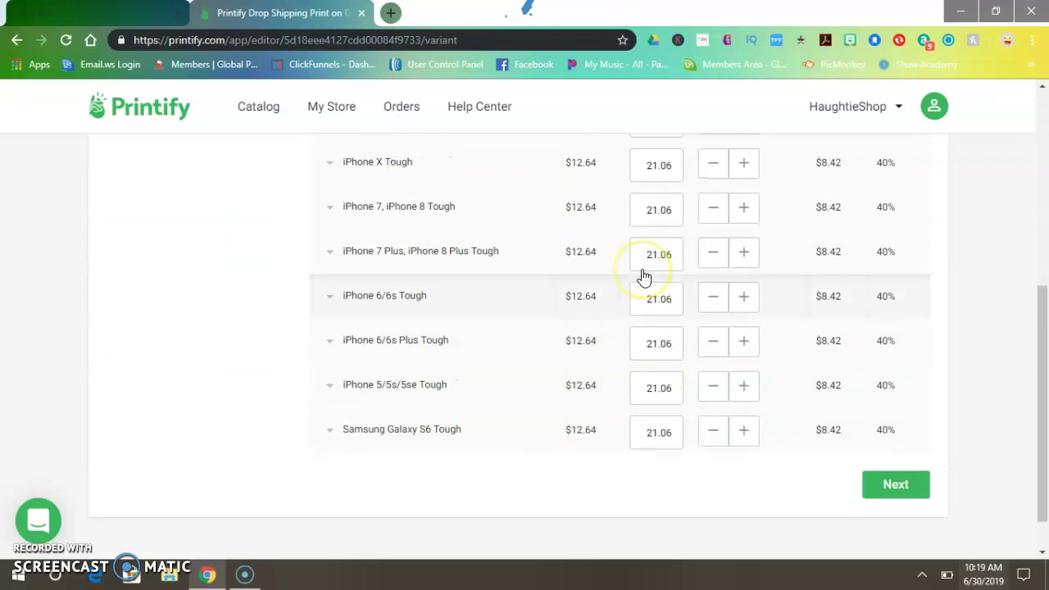
pyautogui.scroll(2, 644, 276)
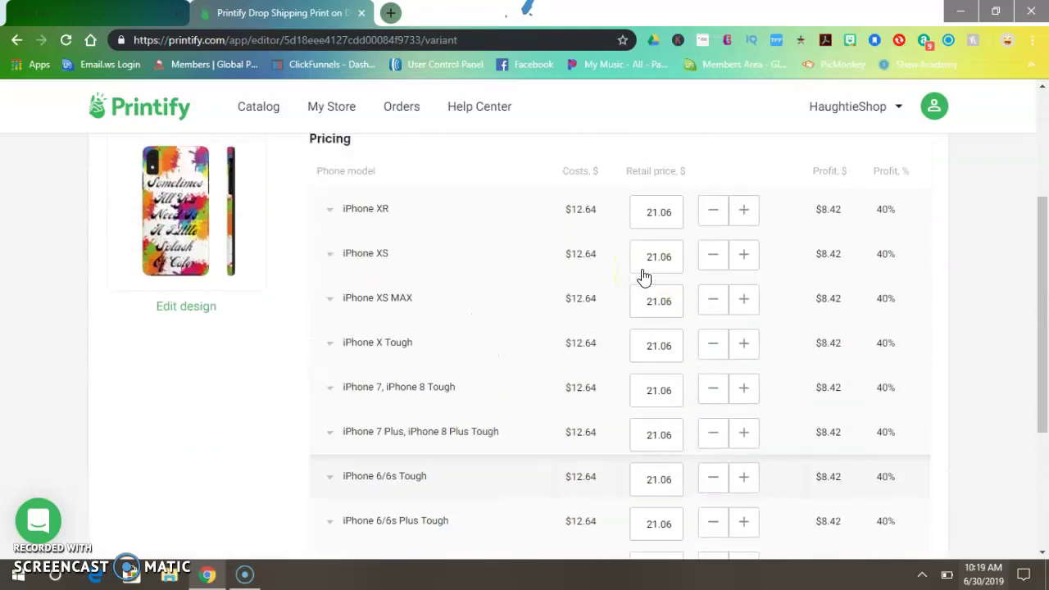
pyautogui.click(740, 211)
pyautogui.click(740, 211)
pyautogui.doubleClick(741, 211)
pyautogui.click(740, 211)
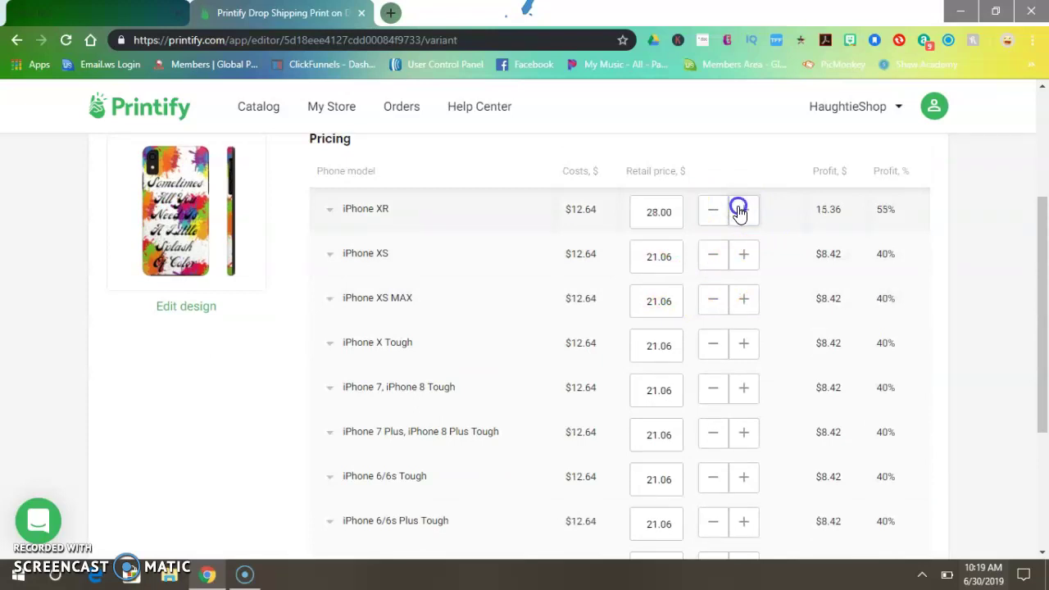
pyautogui.doubleClick(741, 212)
pyautogui.click(741, 211)
pyautogui.doubleClick(715, 215)
pyautogui.click(715, 215)
# - Enter 30.00 as the iPhone XS retail price, fixing the mistyped decimals
pyautogui.scroll(-1, 715, 214)
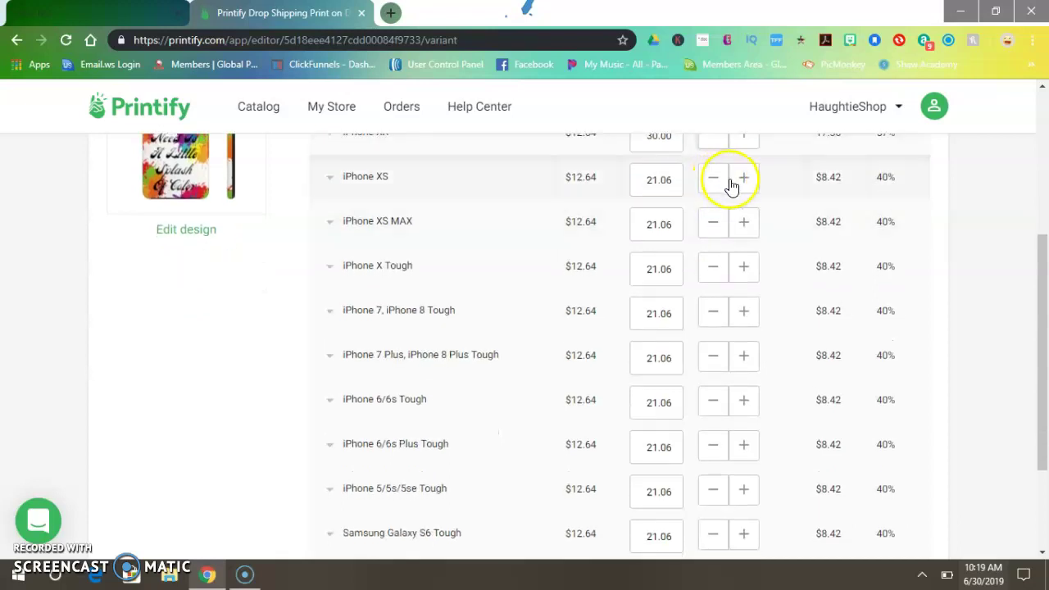
pyautogui.click(676, 189)
pyautogui.doubleClick(676, 189)
pyautogui.write('30')
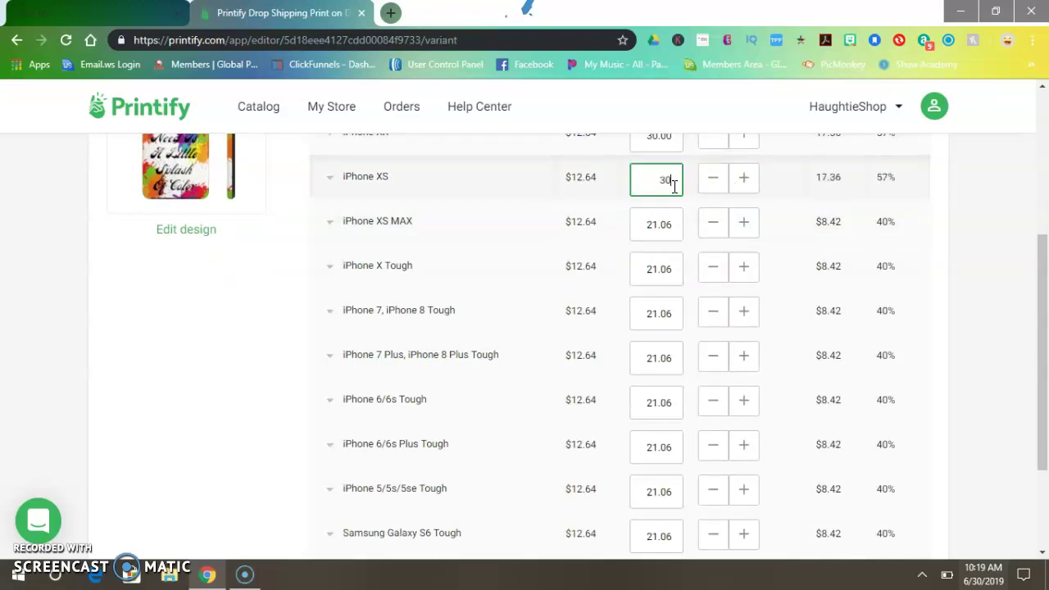
pyautogui.write('..00')
pyautogui.press('BackSpace')
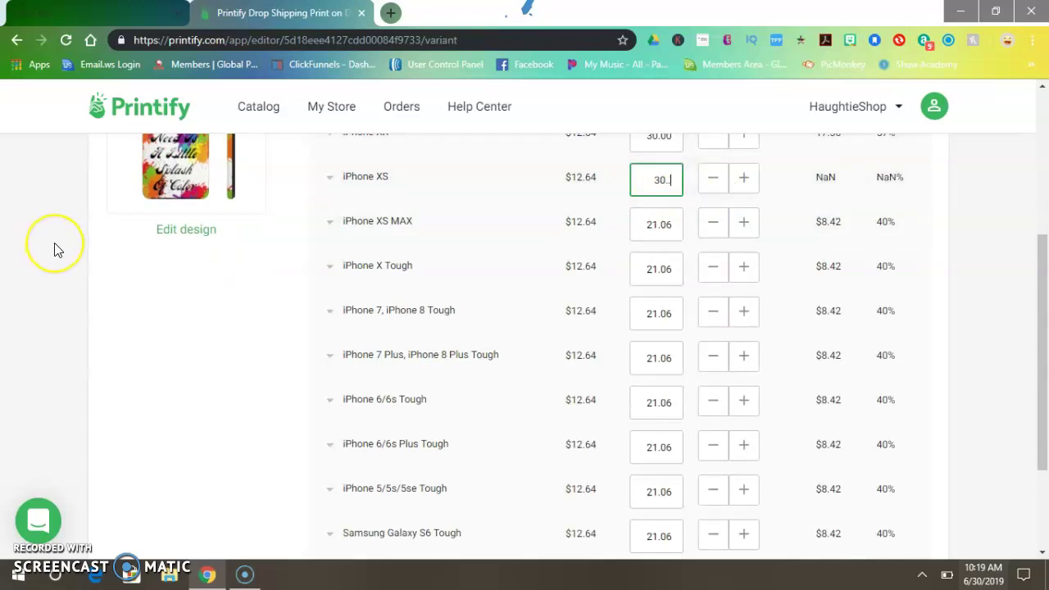
pyautogui.press('BackSpace')
pyautogui.press('BackSpace')
pyautogui.write('.00')
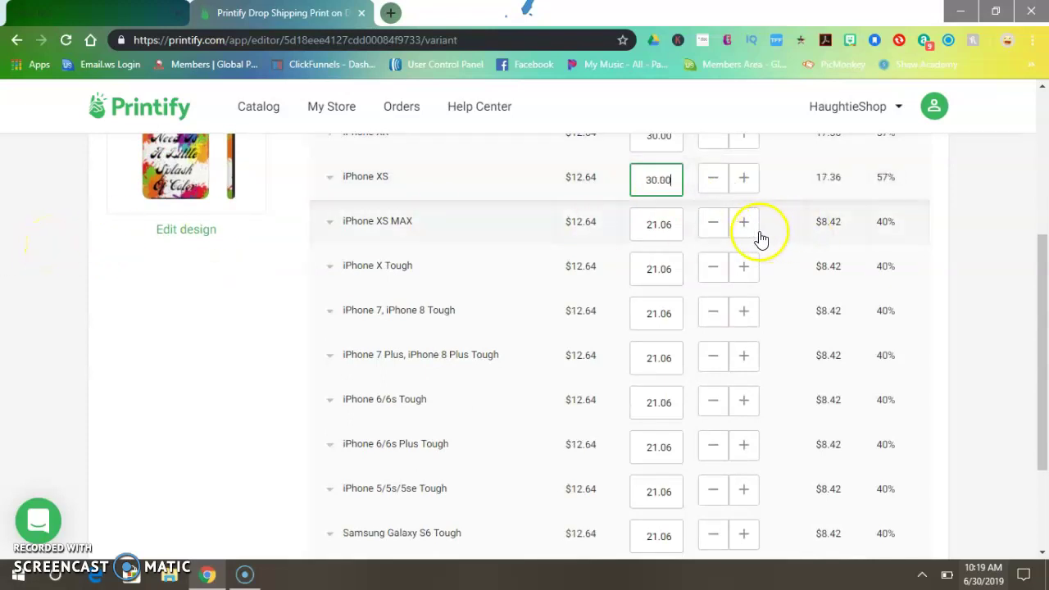
# - Raise the iPhone XS MAX, X, 7/8 and 7 Plus/8 Plus Tough prices to 30.00
pyautogui.click(744, 224)
pyautogui.click(744, 223)
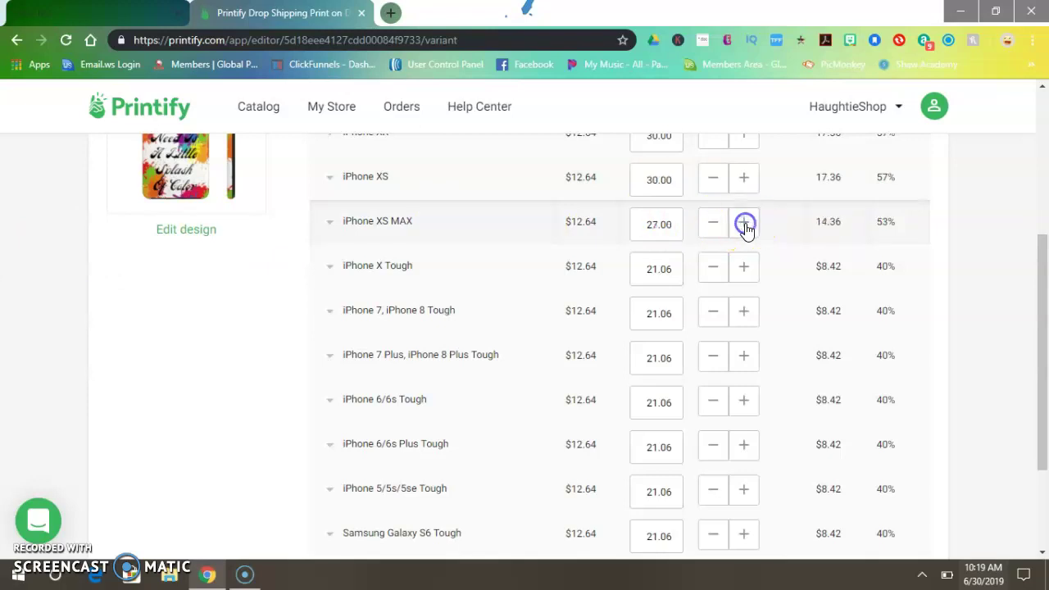
pyautogui.click(744, 223)
pyautogui.click(750, 266)
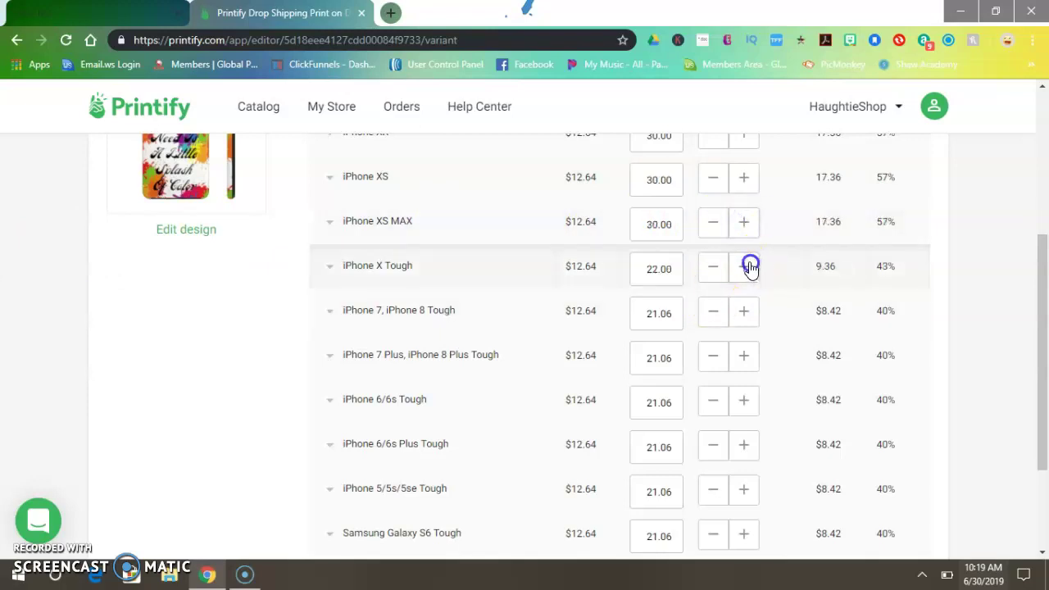
pyautogui.click(750, 266)
pyautogui.click(749, 267)
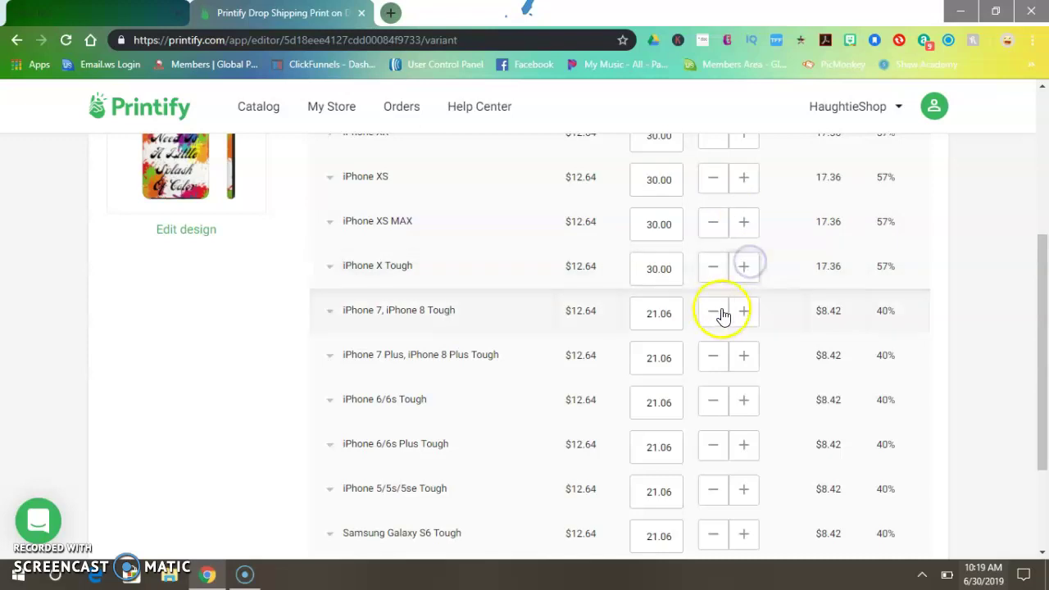
pyautogui.click(736, 309)
pyautogui.click(736, 309)
pyautogui.click(736, 309)
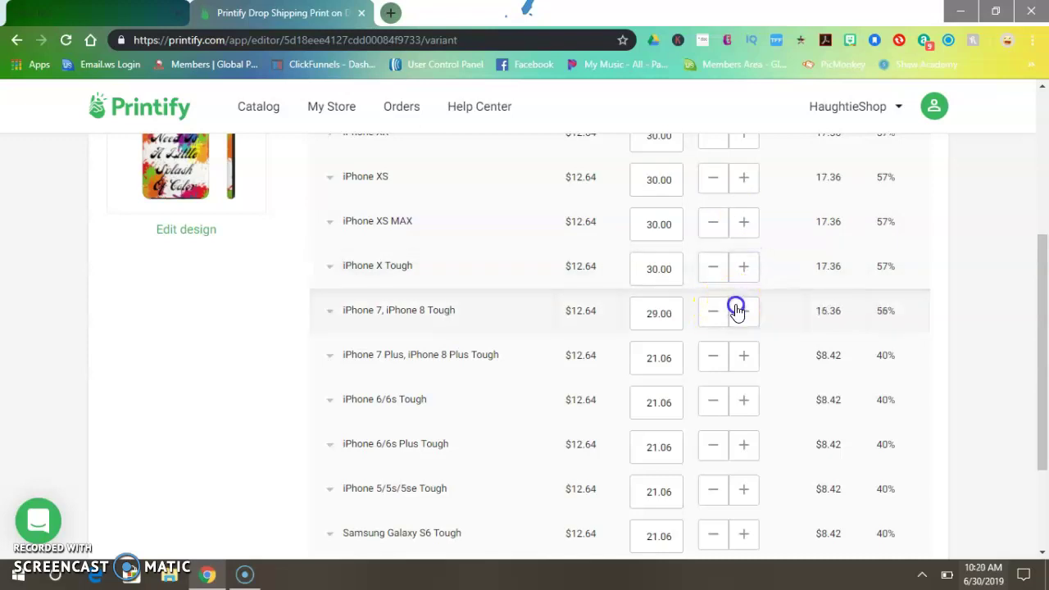
pyautogui.click(736, 309)
pyautogui.click(736, 309)
pyautogui.click(743, 355)
pyautogui.click(743, 355)
pyautogui.click(744, 355)
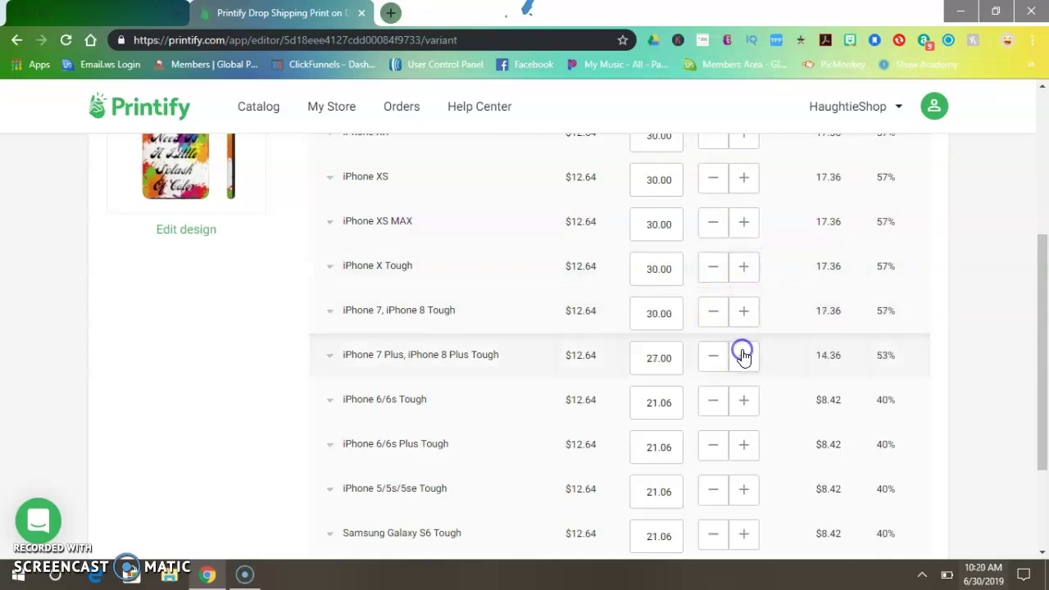
pyautogui.click(743, 355)
pyautogui.click(744, 355)
# - Bring the iPhone 6/6s, 6/6s Plus, 5/5s/5se and Galaxy S6 prices to 30.00, then continue
pyautogui.scroll(-1, 754, 359)
pyautogui.click(745, 328)
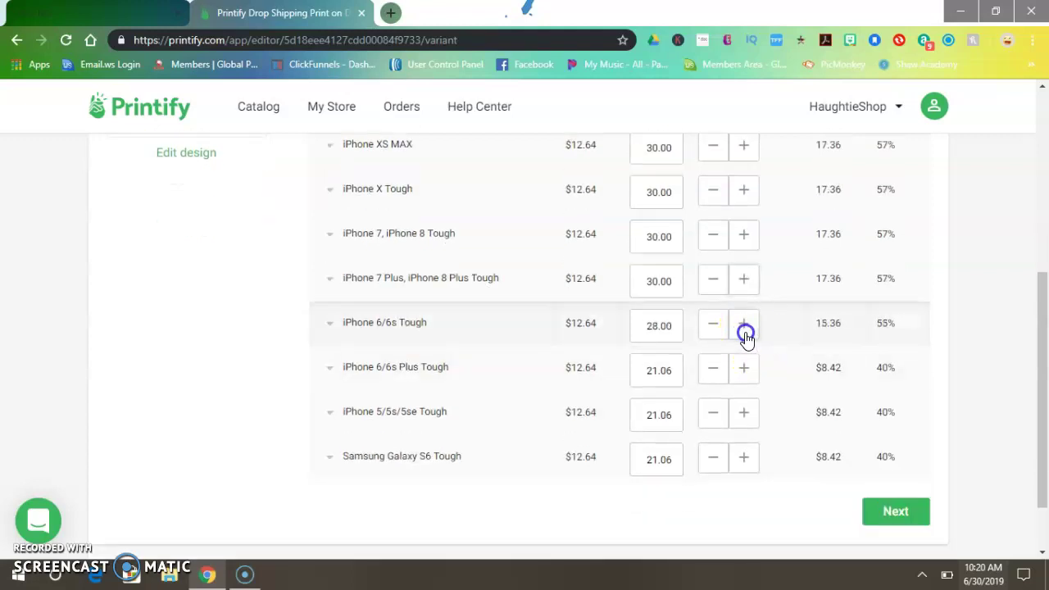
pyautogui.doubleClick(746, 337)
pyautogui.doubleClick(743, 369)
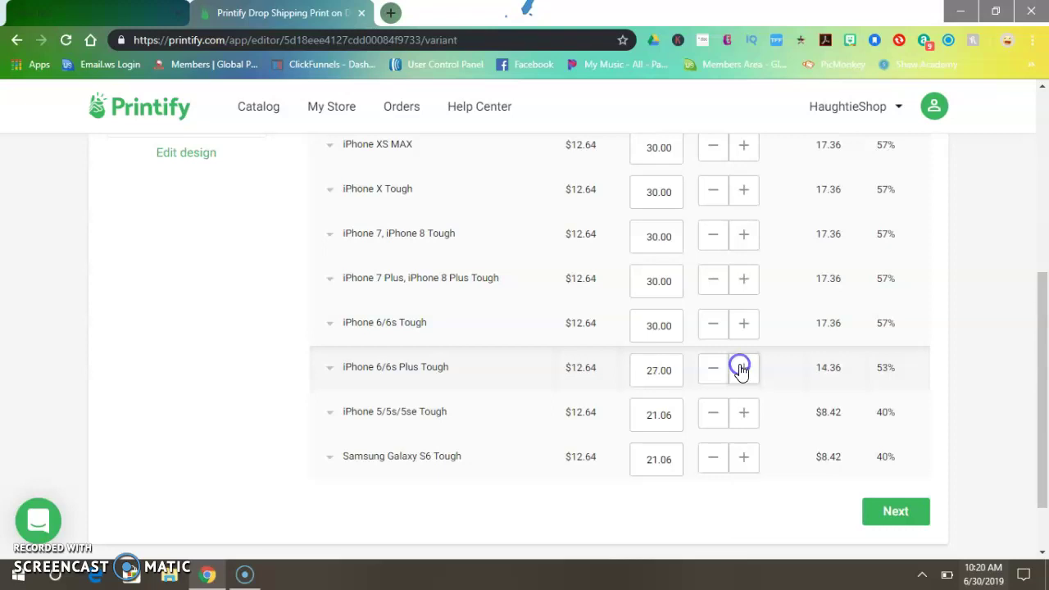
pyautogui.click(741, 371)
pyautogui.doubleClick(737, 414)
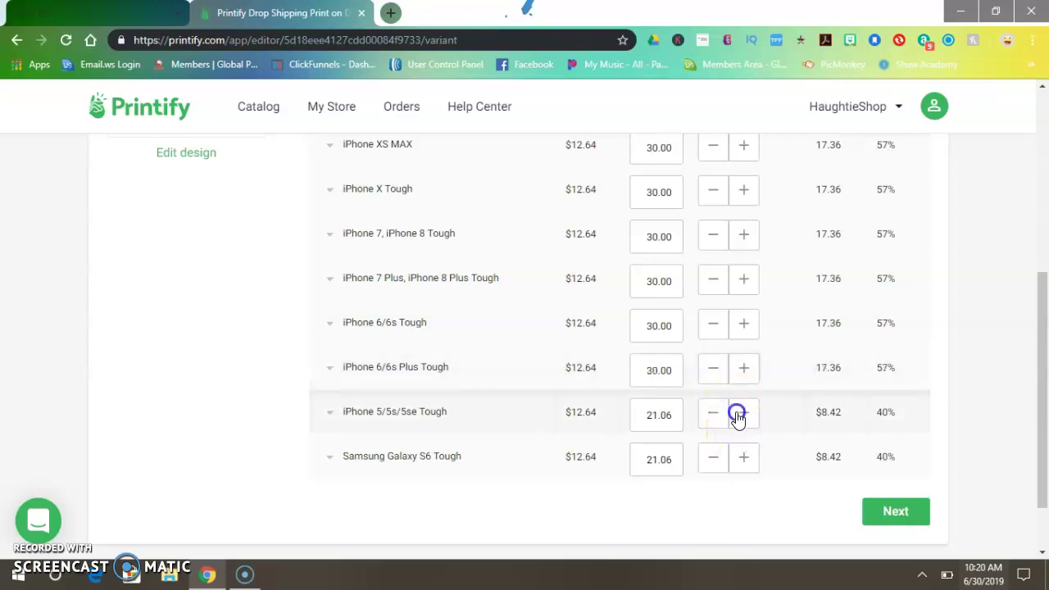
pyautogui.tripleClick(737, 416)
pyautogui.click(738, 416)
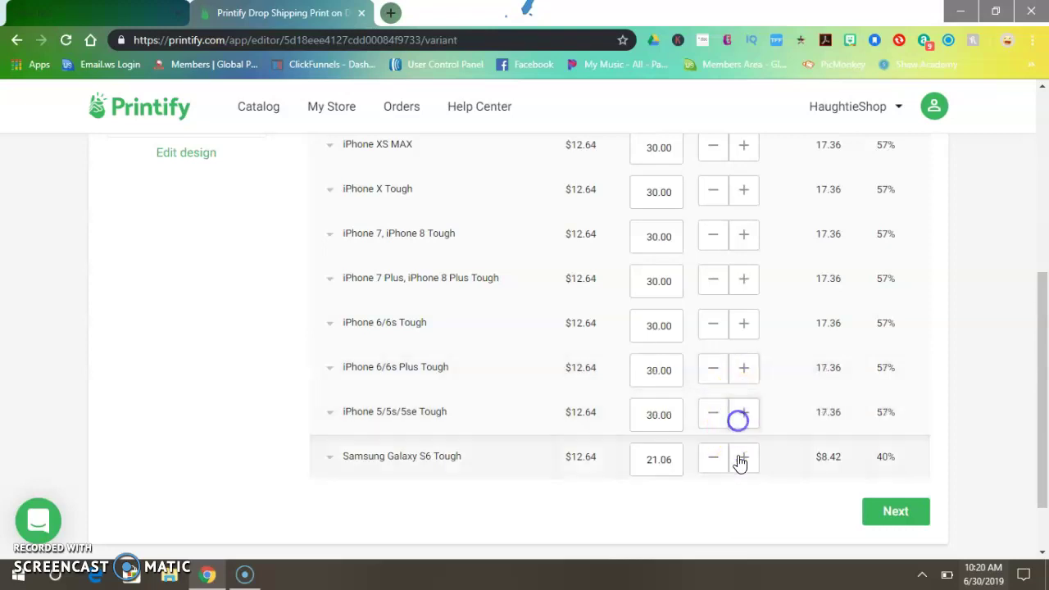
pyautogui.doubleClick(740, 461)
pyautogui.tripleClick(740, 462)
pyautogui.doubleClick(740, 461)
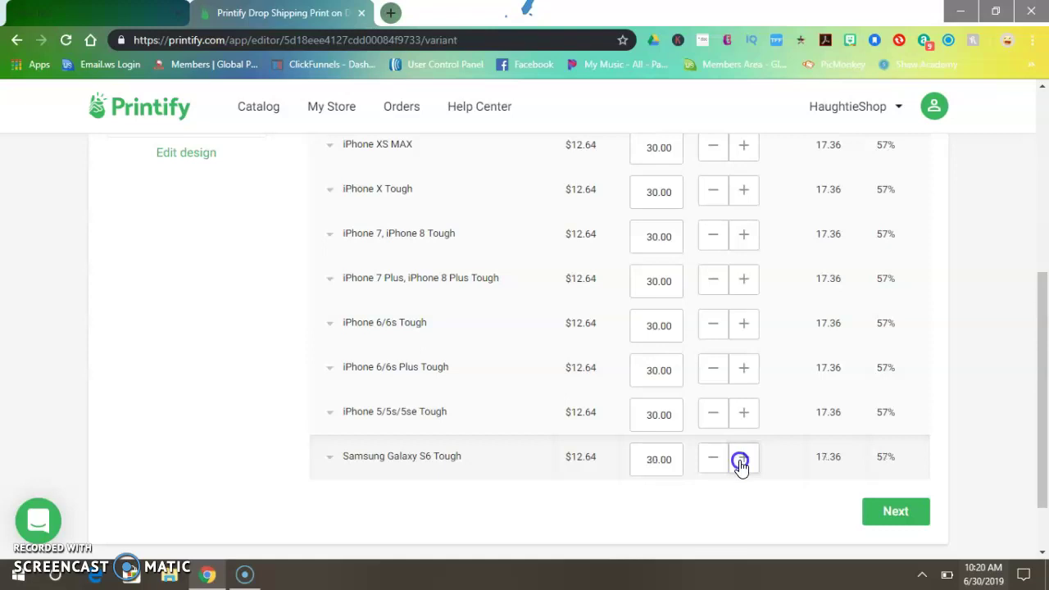
pyautogui.click(872, 511)
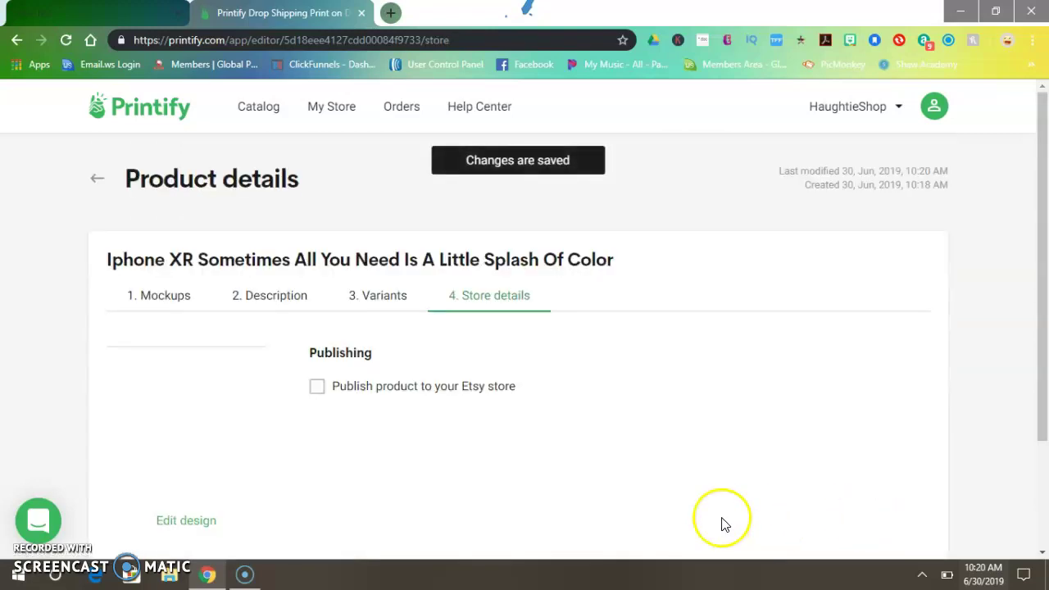
# - Enable Etsy publishing, choose the Printify Large Tote Bag shipping profile, and save and publish the case
pyautogui.scroll(-2, 520, 352)
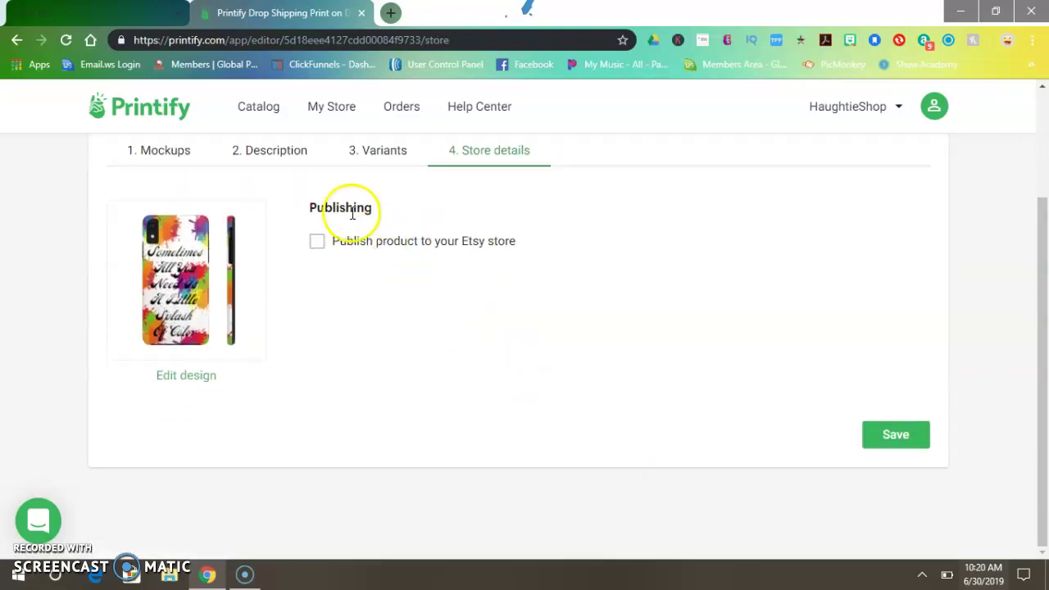
pyautogui.click(315, 250)
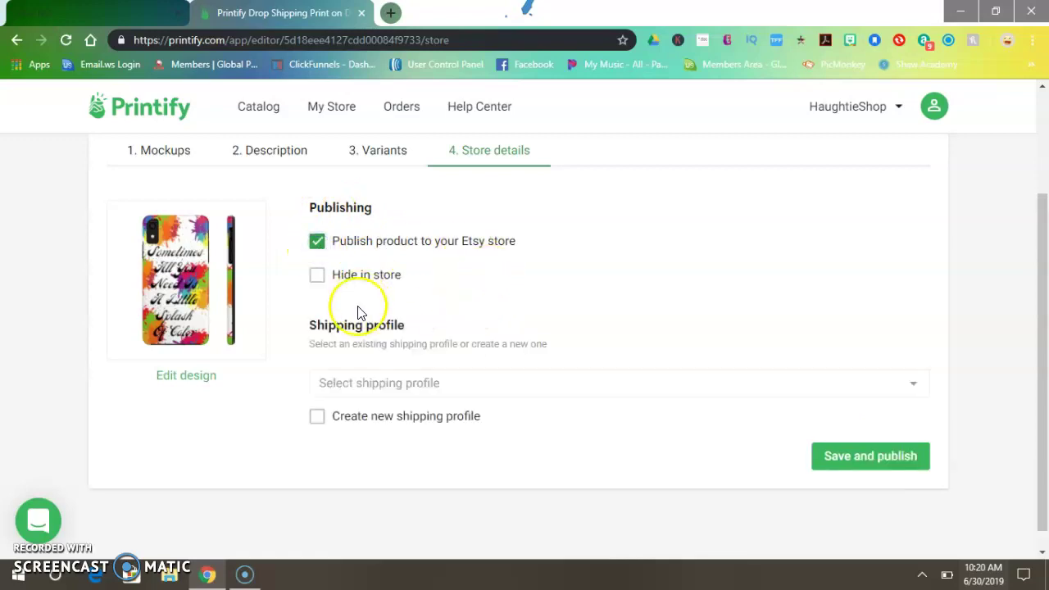
pyautogui.click(361, 382)
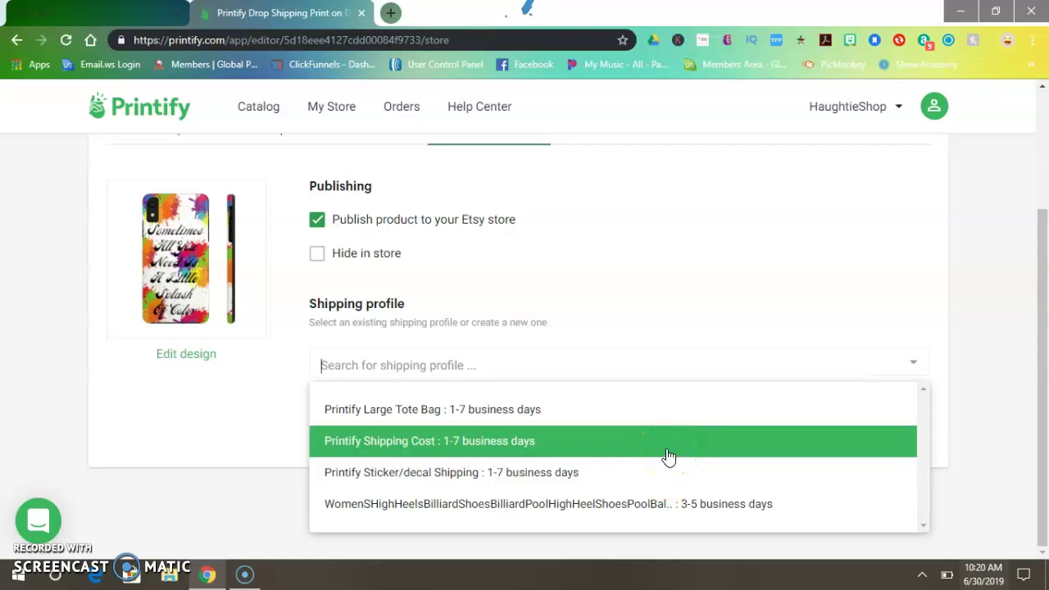
pyautogui.click(653, 418)
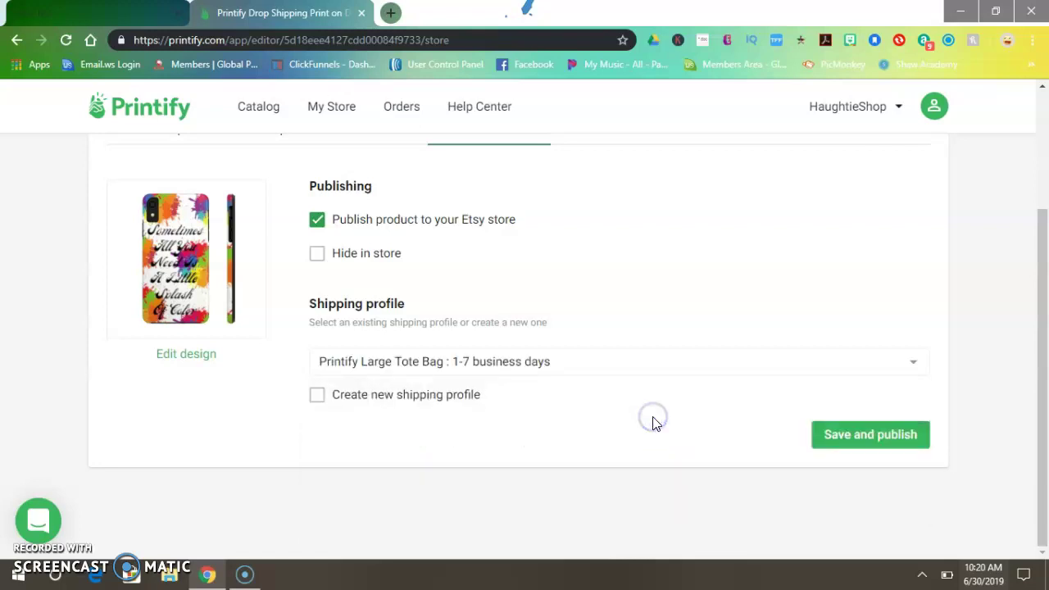
pyautogui.click(824, 433)
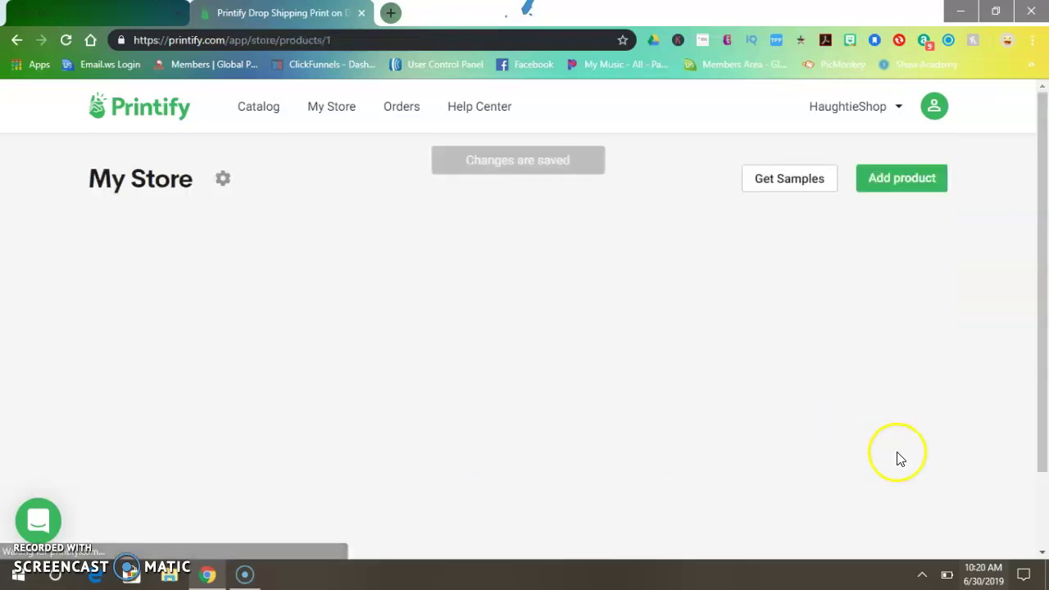